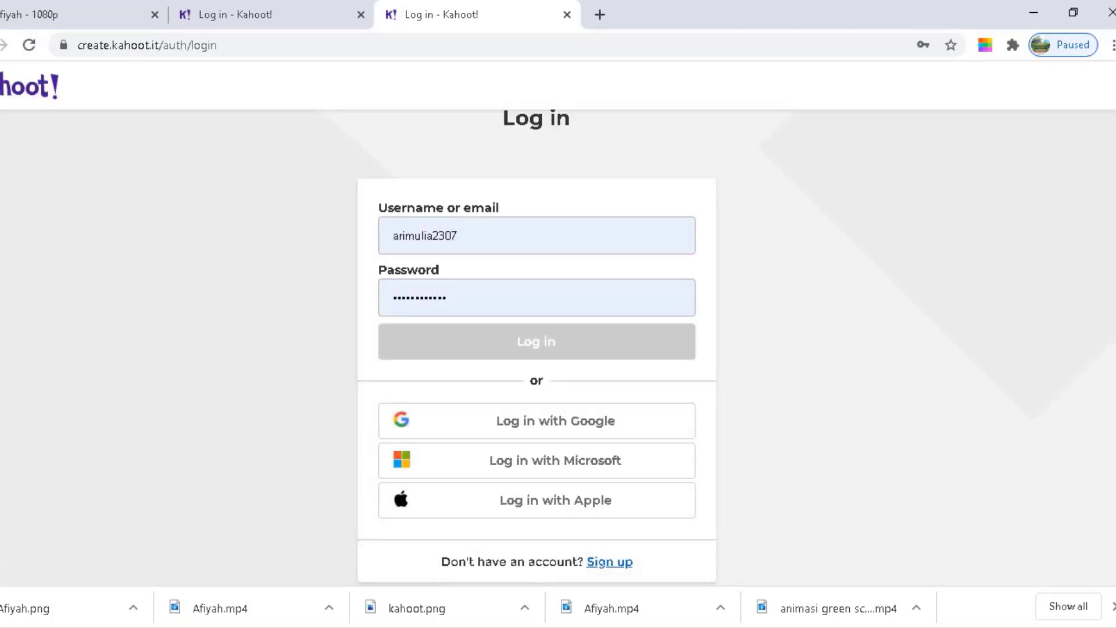
# Load the create.kahoot.it login page with Chrome autofilling the saved username and password
pyautogui.scroll(-1, 537, 349)
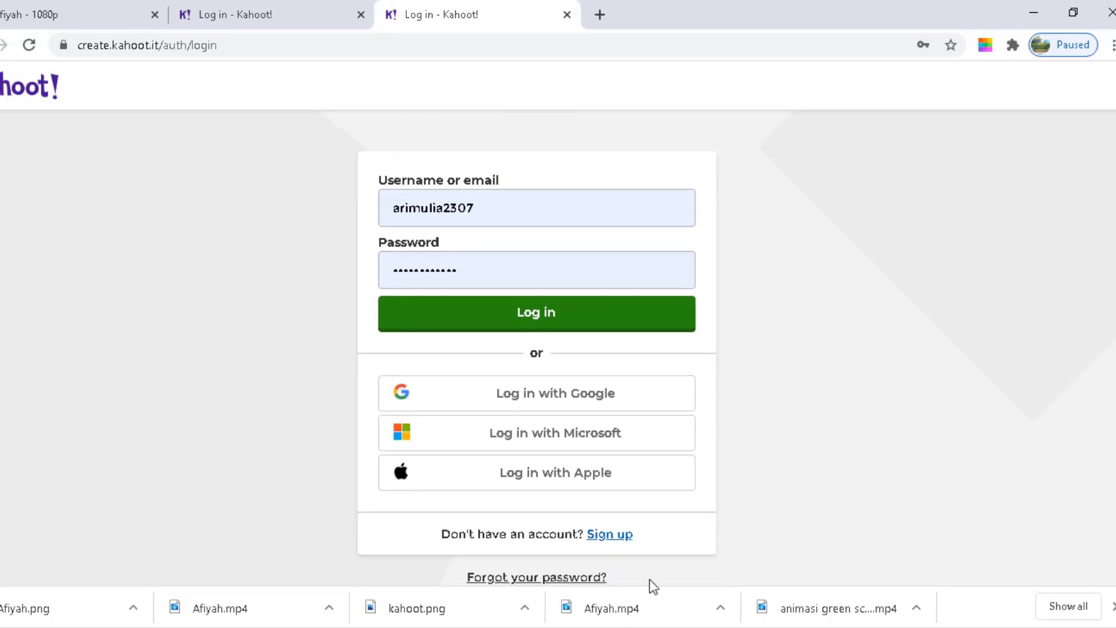
# Begin a new teacher sign-up with School as workplace, choosing Sign up with Google
pyautogui.click(609, 536)
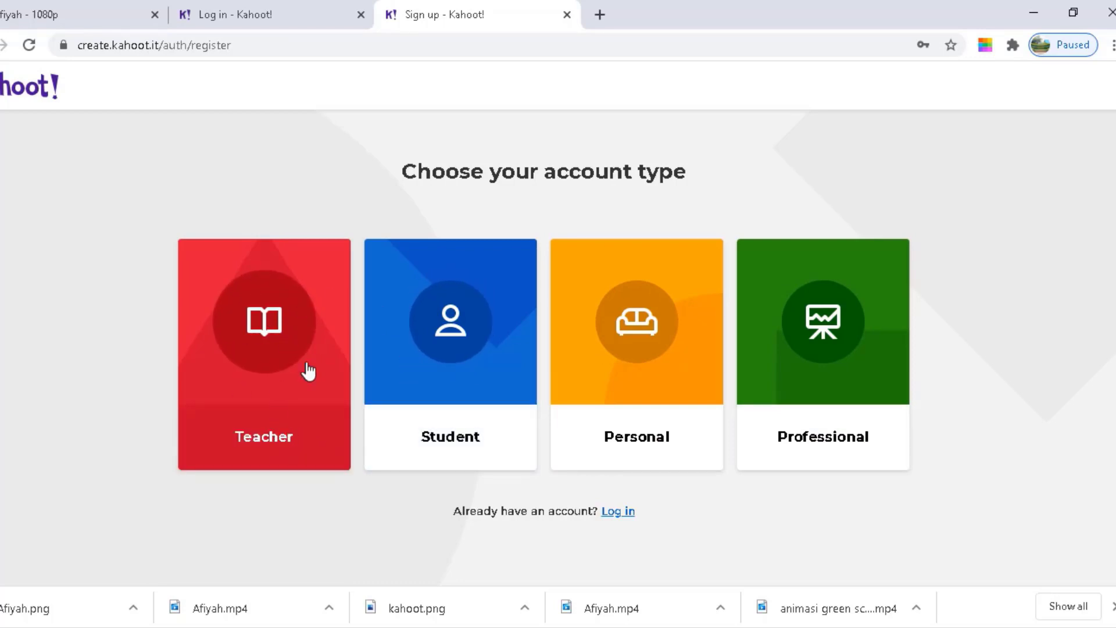
pyautogui.click(292, 416)
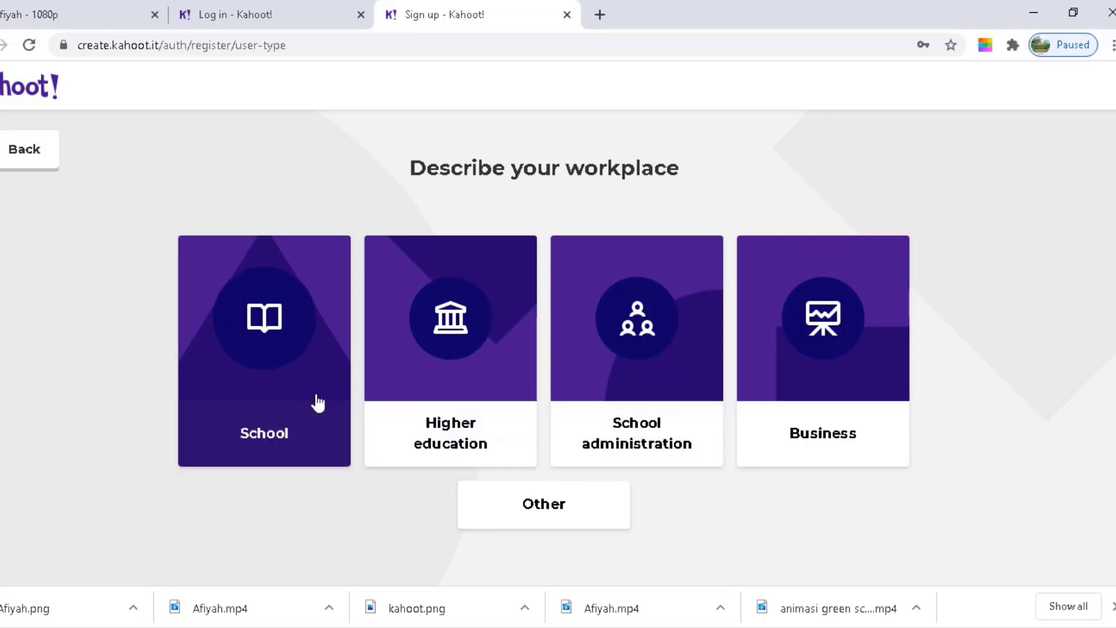
pyautogui.click(275, 406)
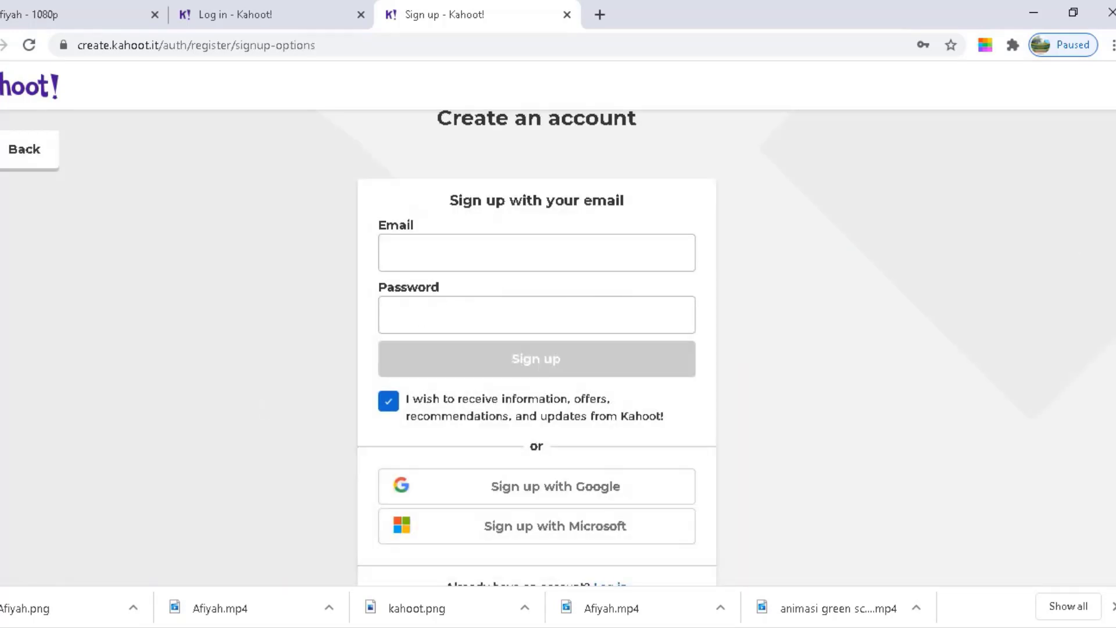
pyautogui.scroll(-1, 536, 349)
pyautogui.scroll(1, 537, 348)
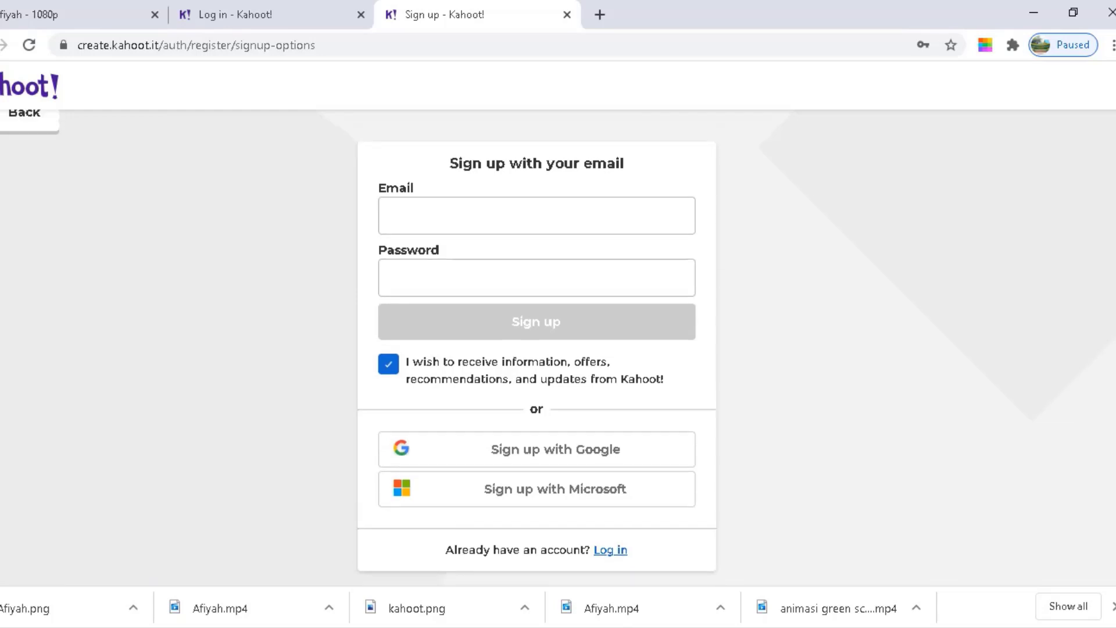
pyautogui.scroll(-2, 536, 348)
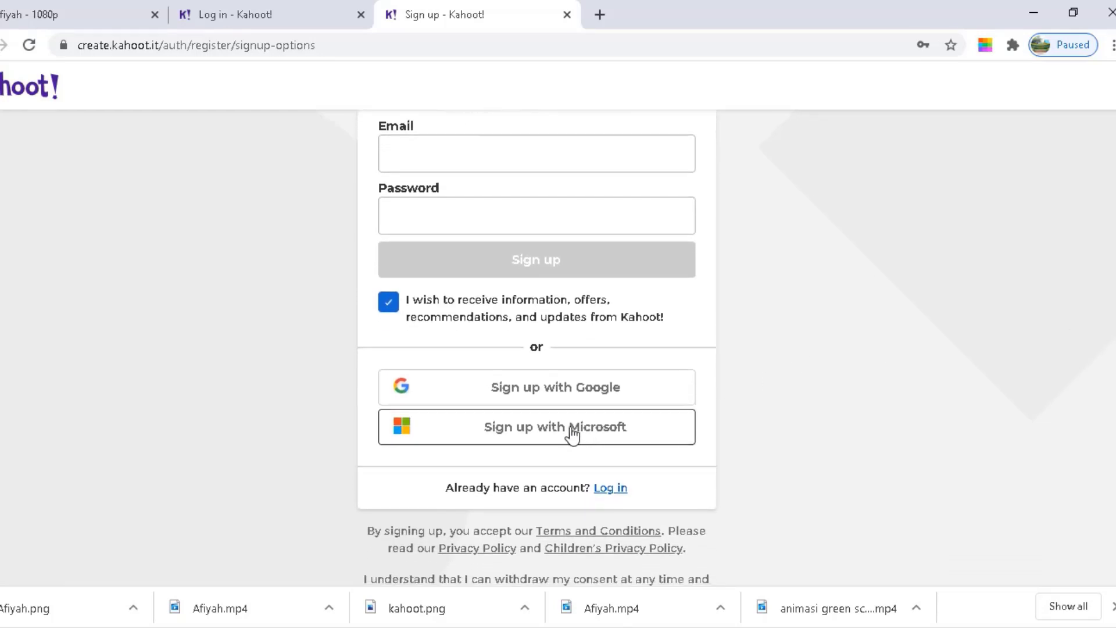
pyautogui.click(553, 400)
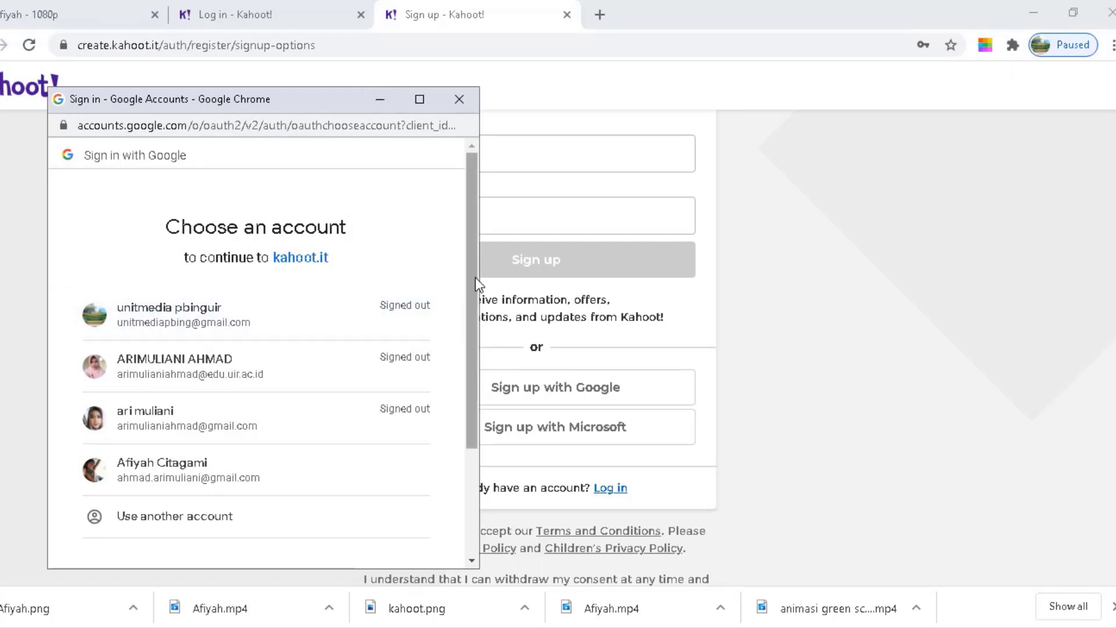
# Dismiss the Google account chooser and return to the Create an account email form
pyautogui.scroll(-1, 477, 347)
pyautogui.scroll(-2, 477, 347)
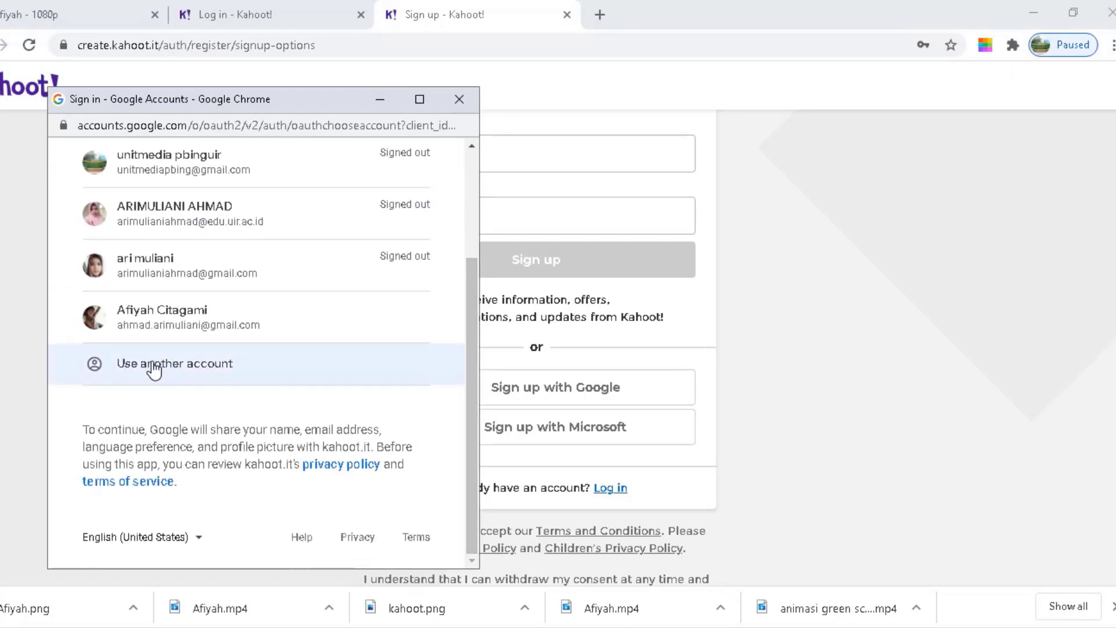
pyautogui.click(386, 100)
pyautogui.scroll(2, 537, 349)
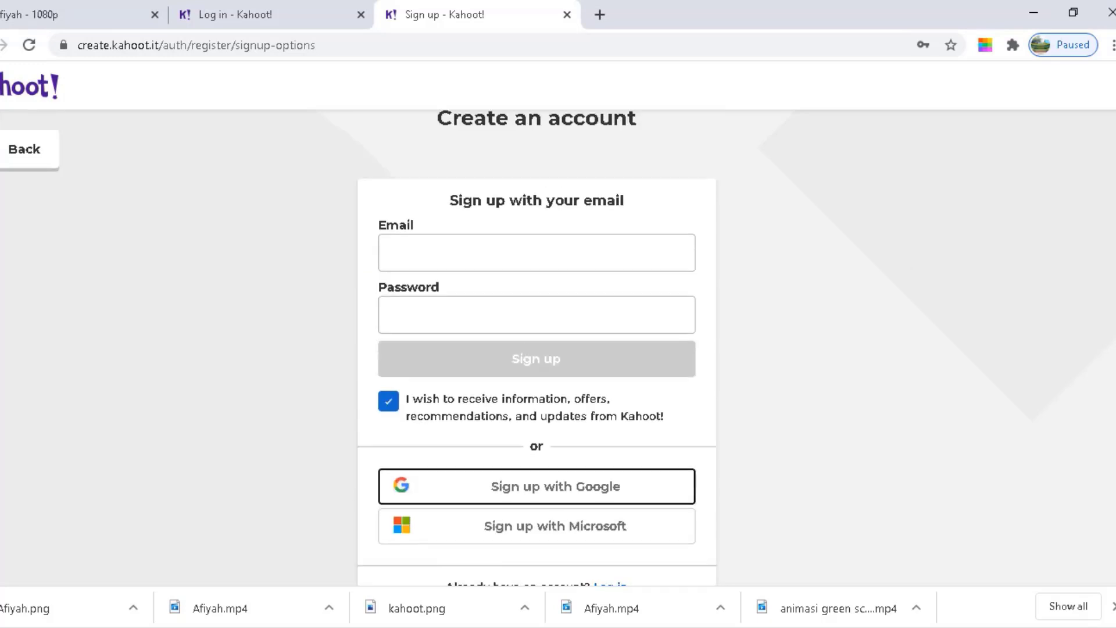
# Enter the account email and fill the saved password into the sign-up form
pyautogui.click(555, 271)
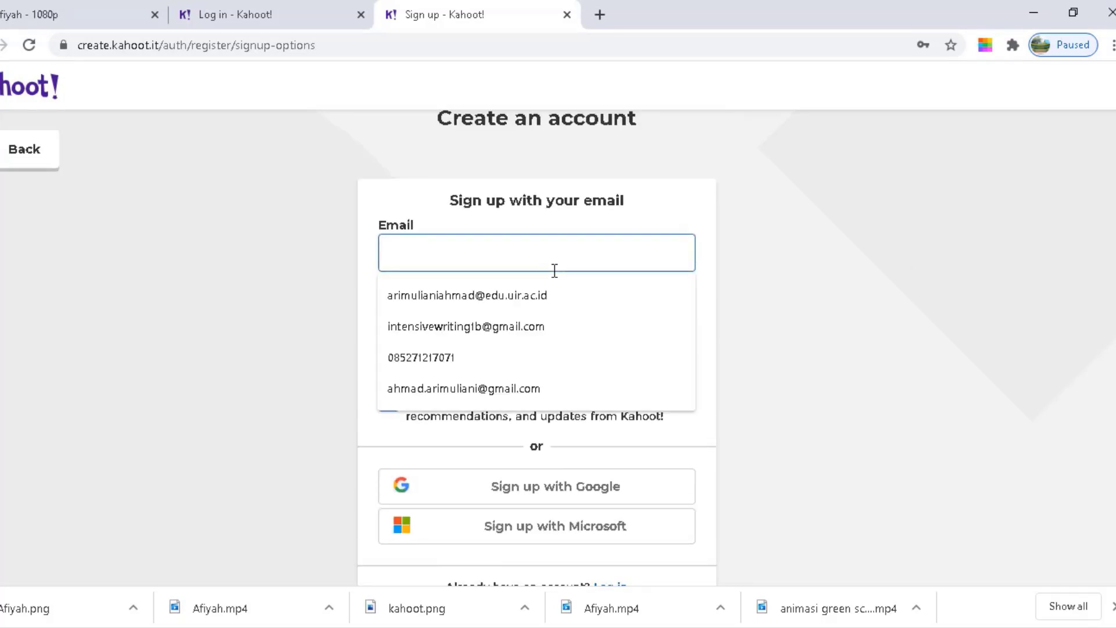
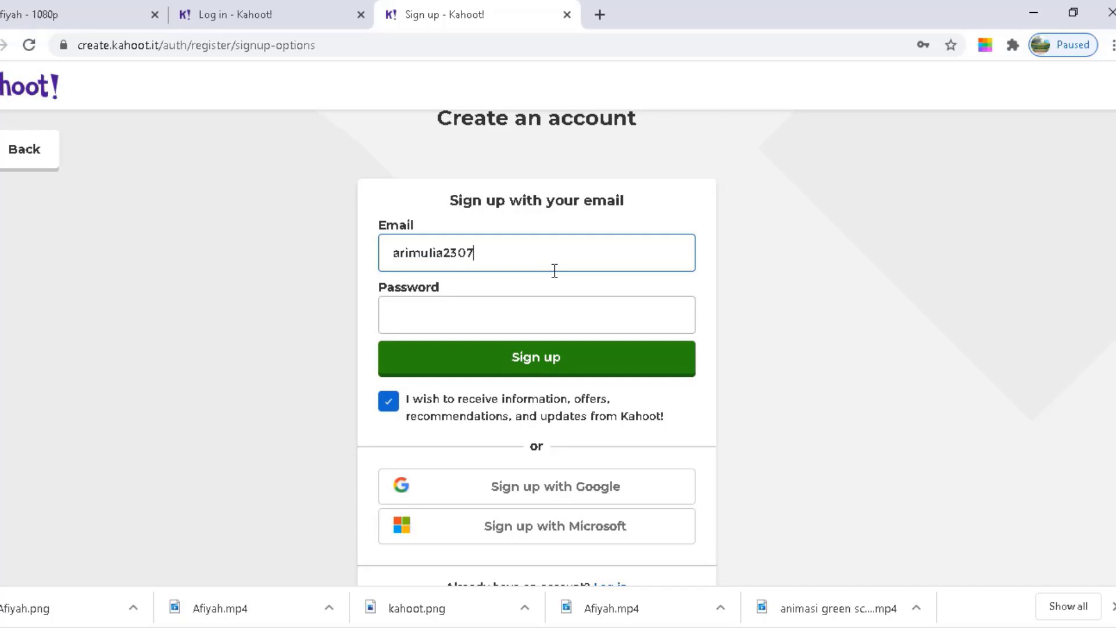
pyautogui.click(513, 314)
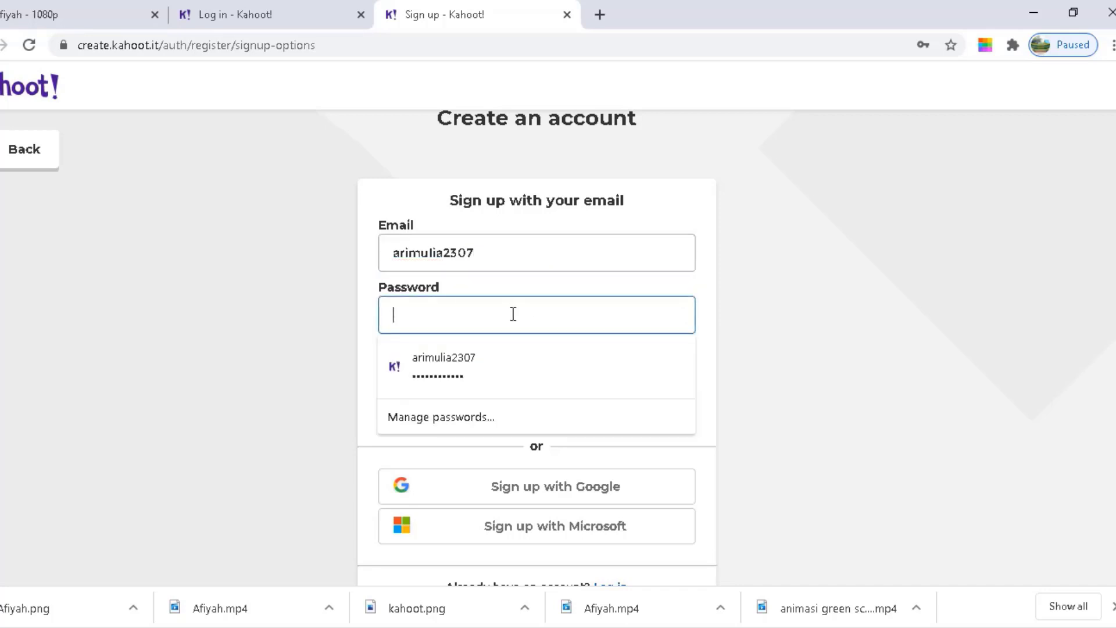
pyautogui.click(479, 365)
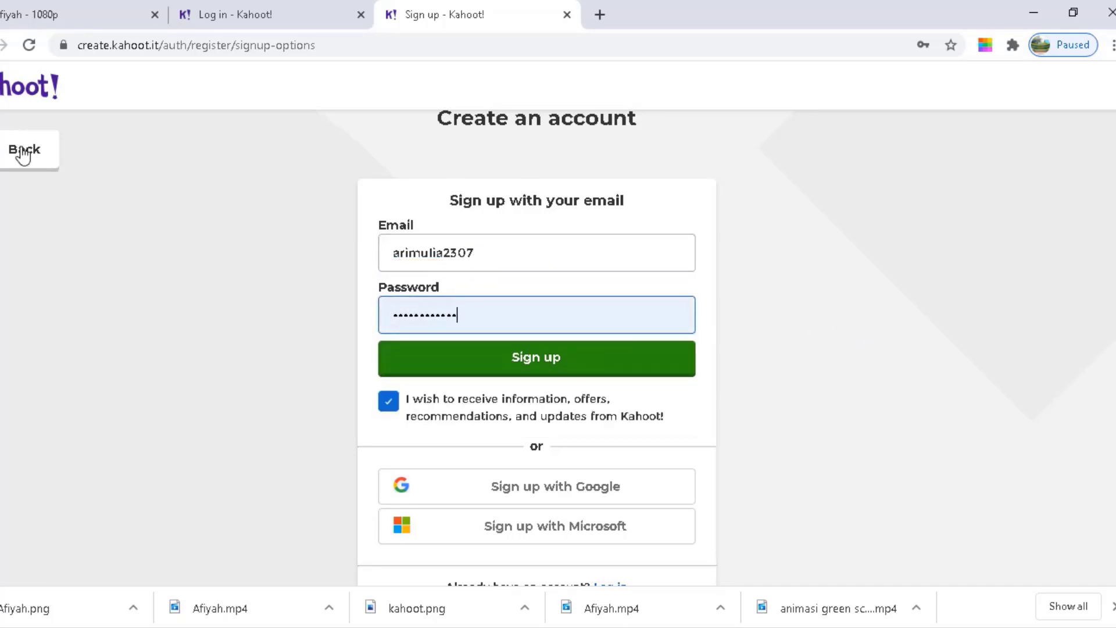
# Back out of the sign-up flow and switch to the Log in page
pyautogui.click(7, 160)
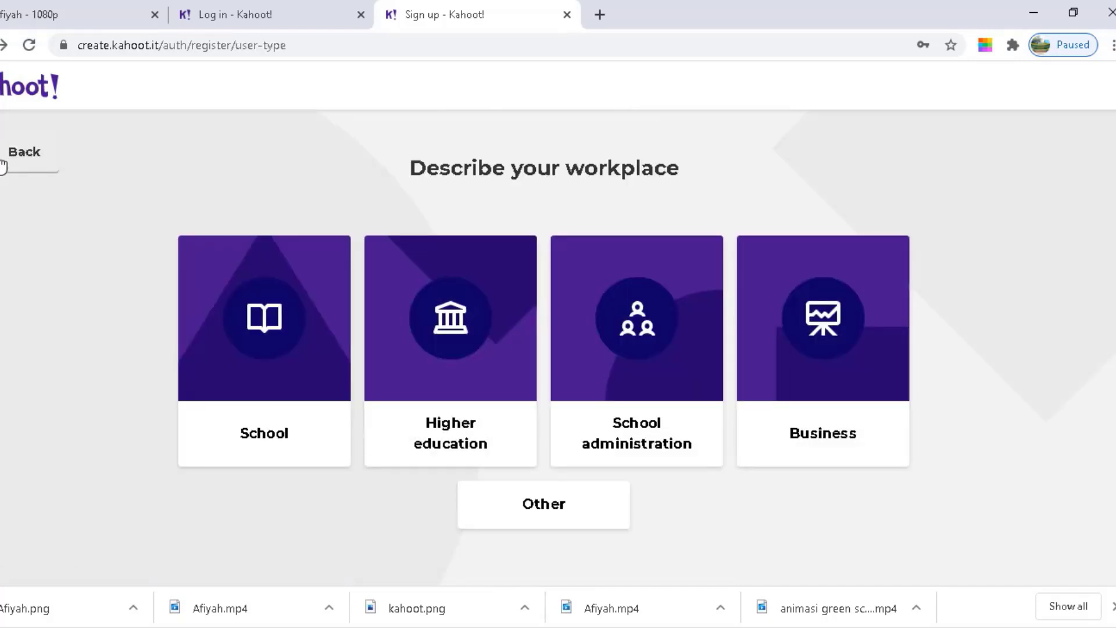
pyautogui.click(3, 167)
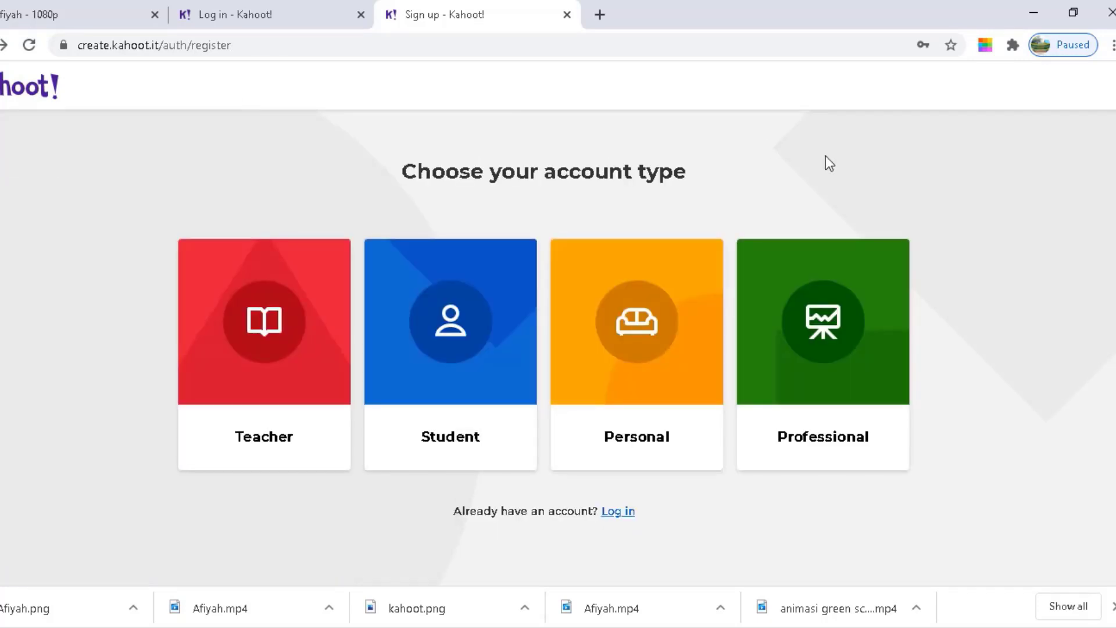
pyautogui.click(616, 512)
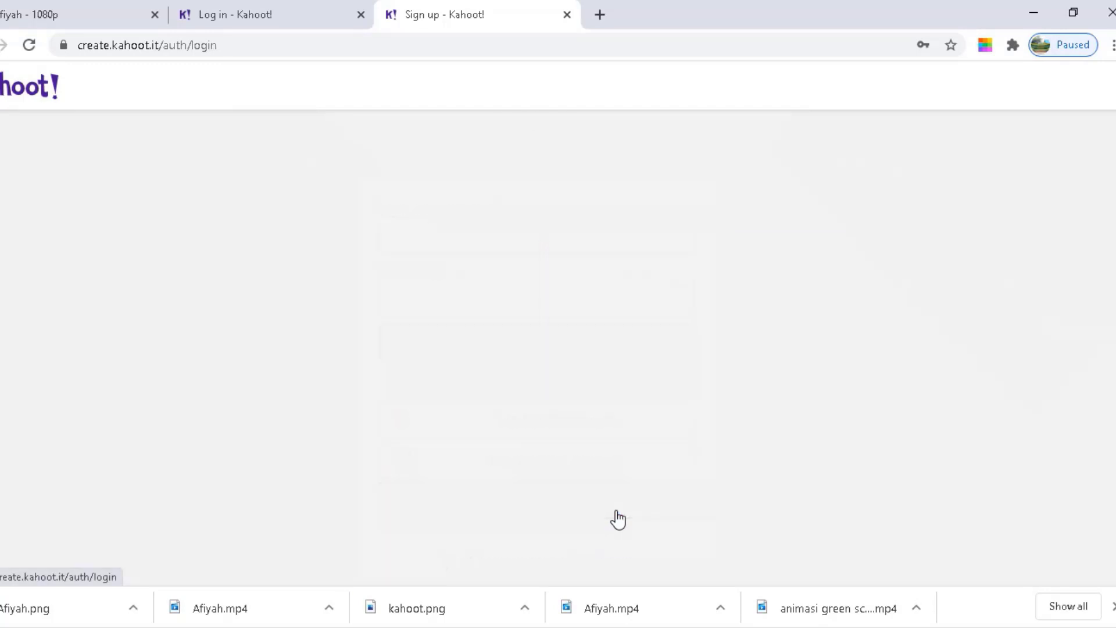
# Log in and browse the dashboard listing the Tenses, BASKETBALL and Passive Voice kahoots
pyautogui.click(494, 347)
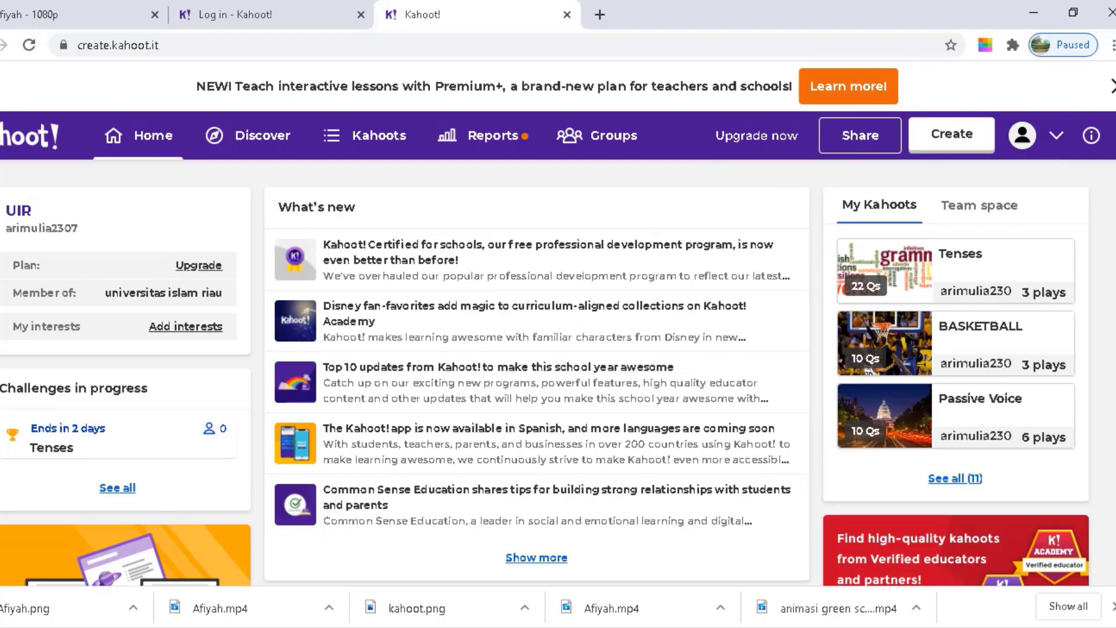
pyautogui.scroll(-2, 545, 372)
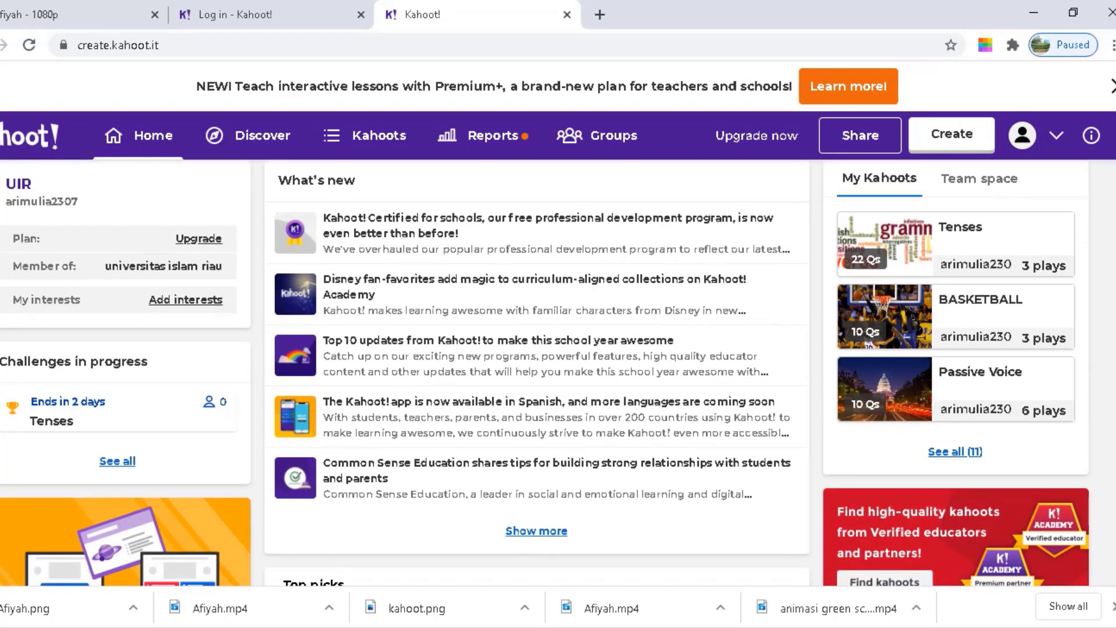
pyautogui.scroll(-3, 544, 372)
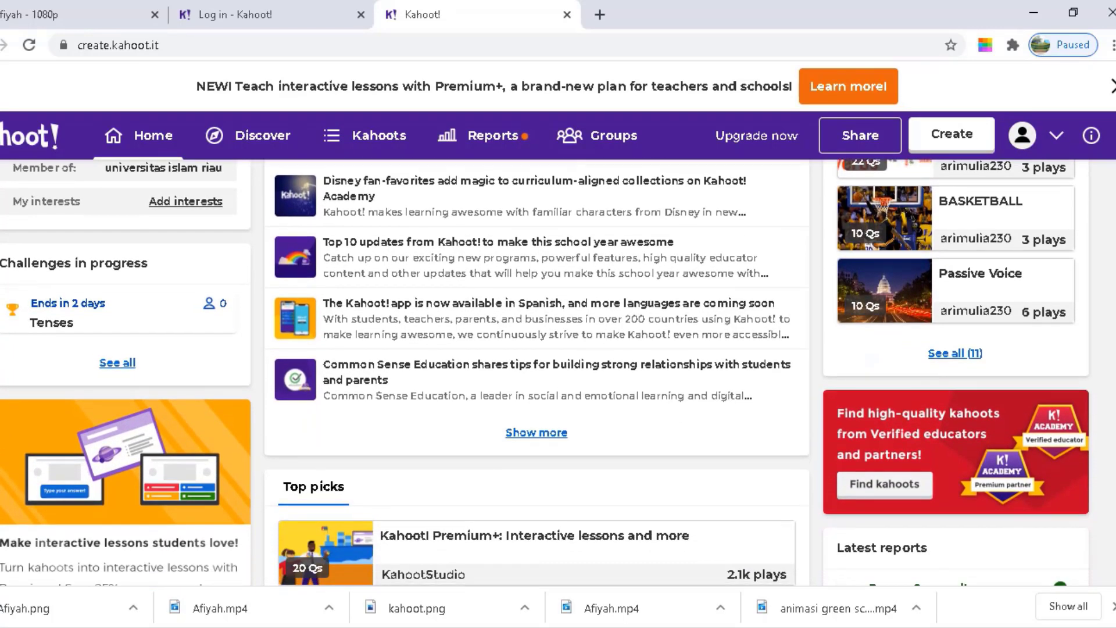
pyautogui.scroll(5, 545, 372)
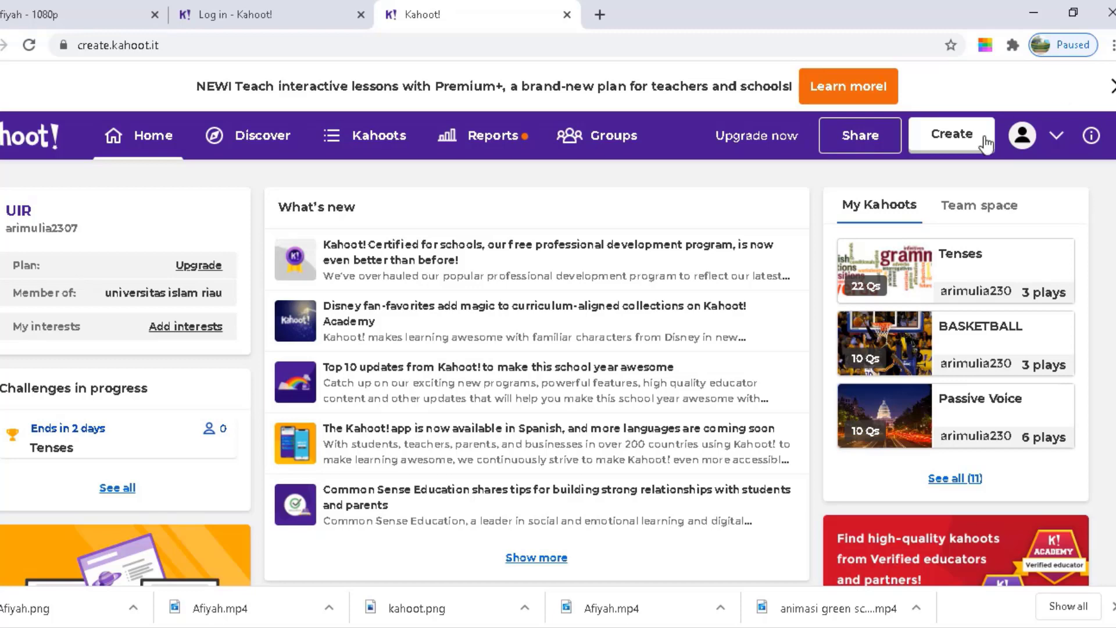
# Choose New kahoot in the Create dialog to open a blank quiz in the Creator
pyautogui.click(957, 146)
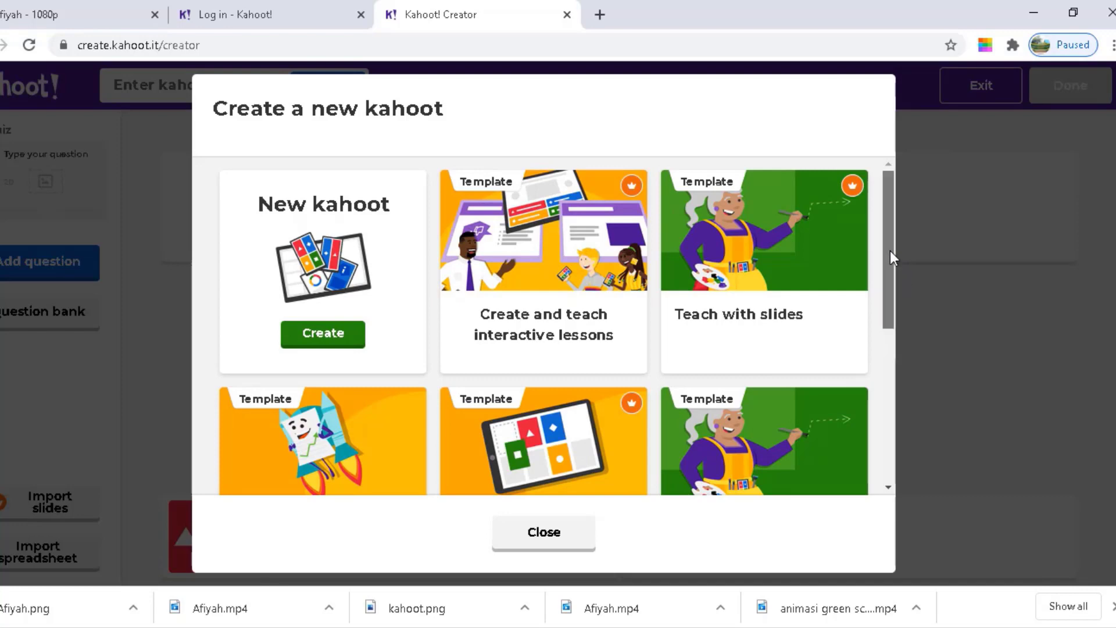
pyautogui.moveTo(891, 250); pyautogui.dragTo(886, 370)
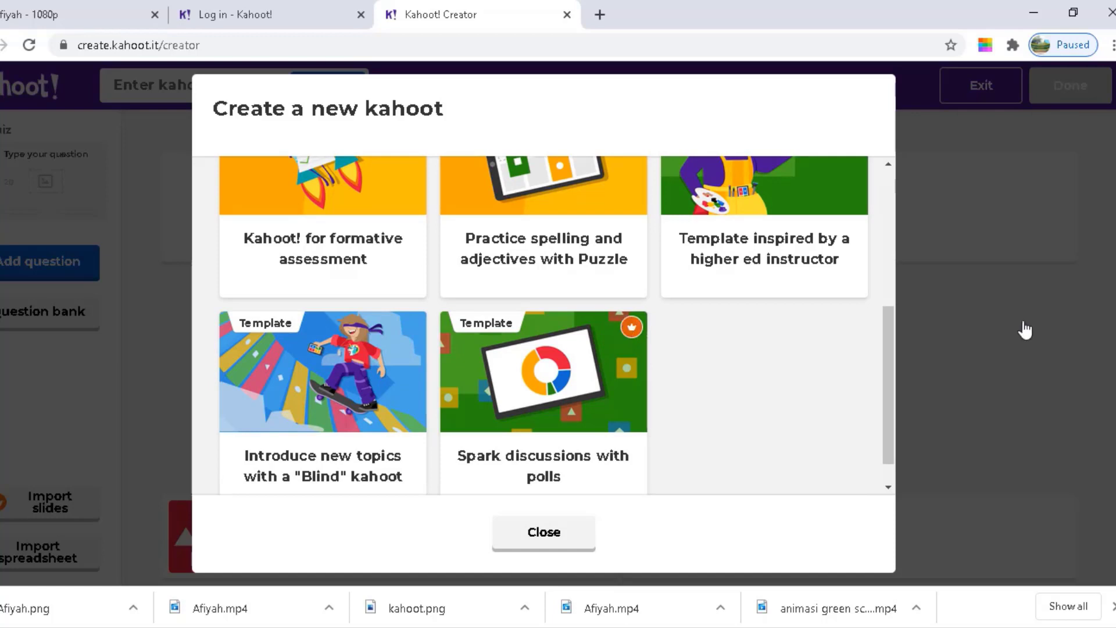
pyautogui.moveTo(891, 364); pyautogui.dragTo(878, 206)
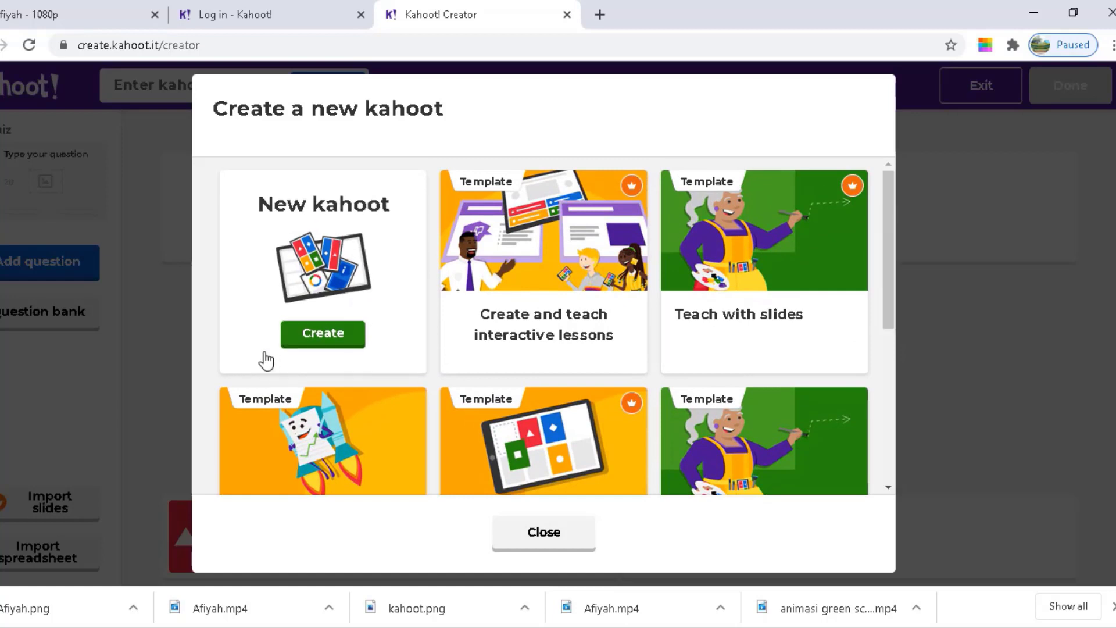
pyautogui.click(314, 340)
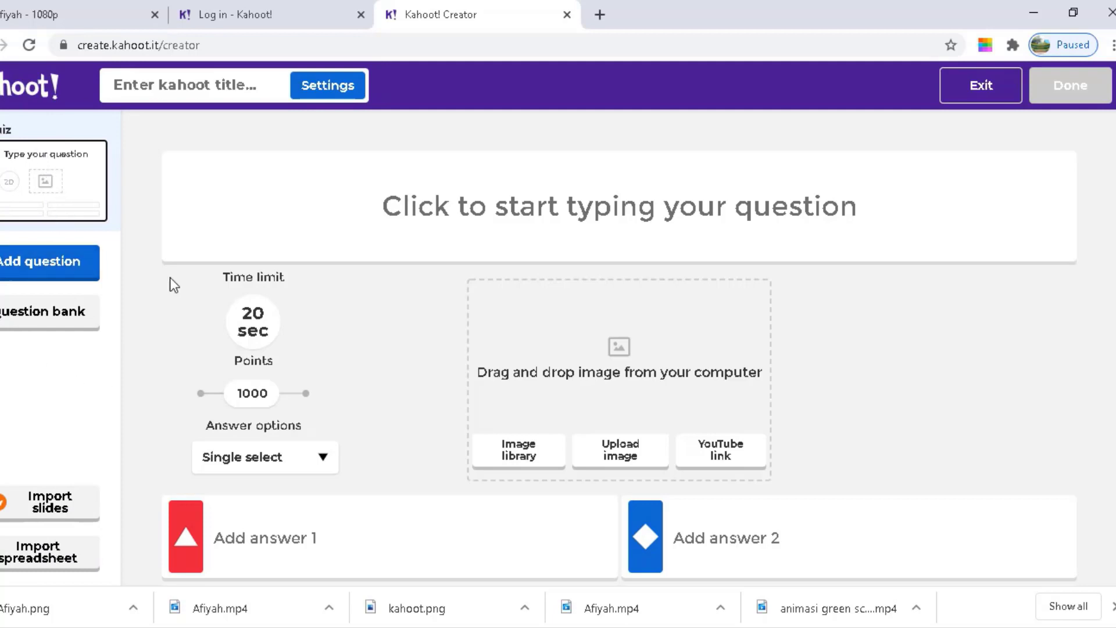
# Write the first question as 'Ari is creating video tutorial'
pyautogui.click(573, 208)
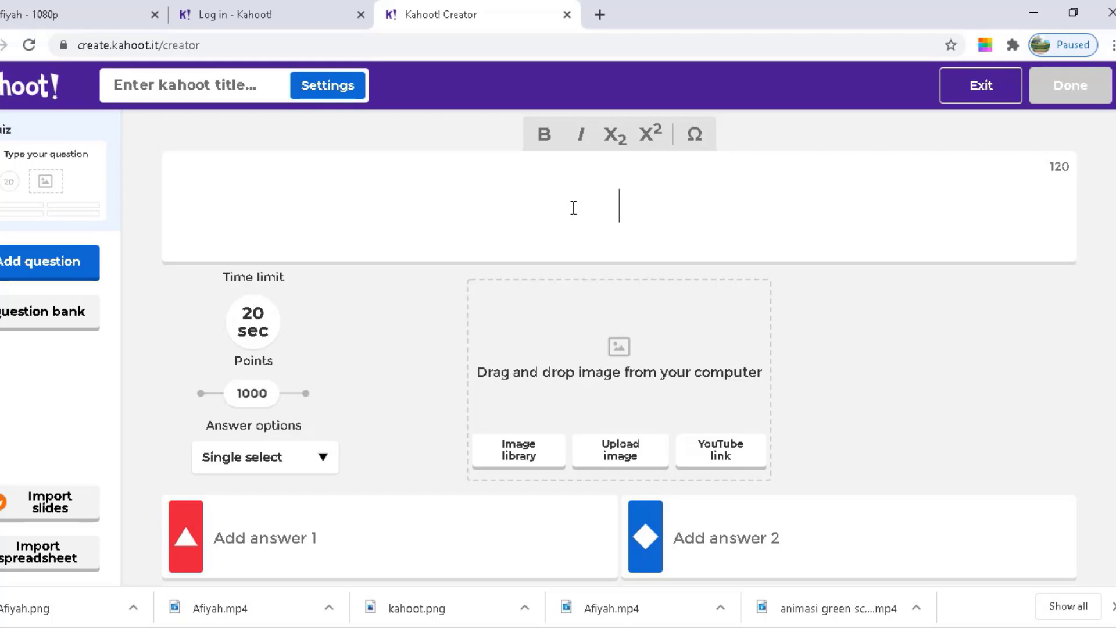
pyautogui.write('Ari i')
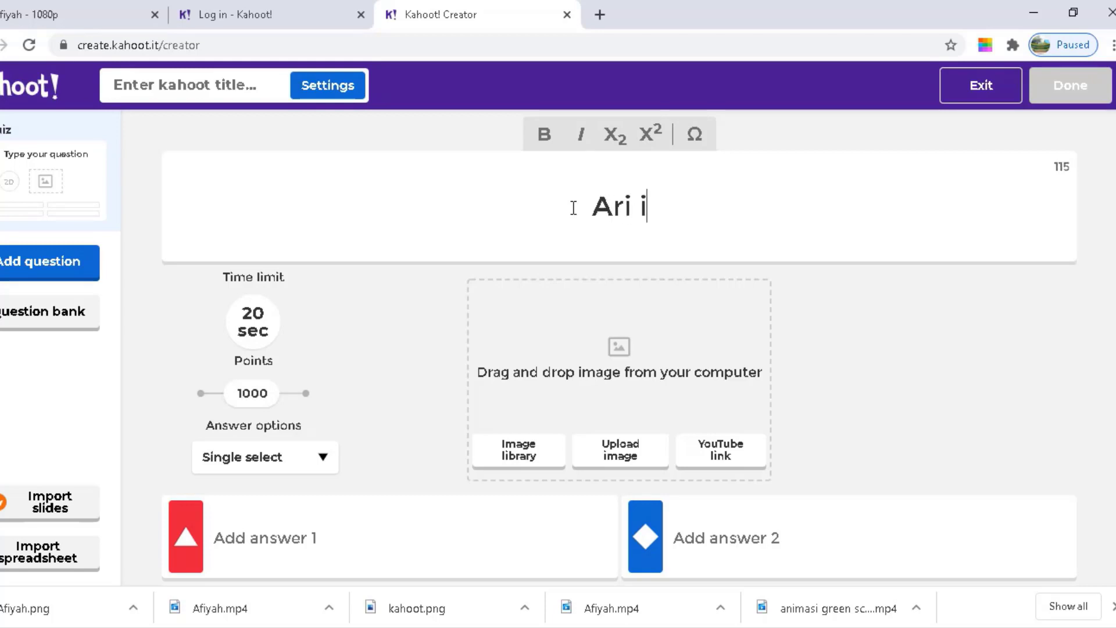
pyautogui.write('s creating')
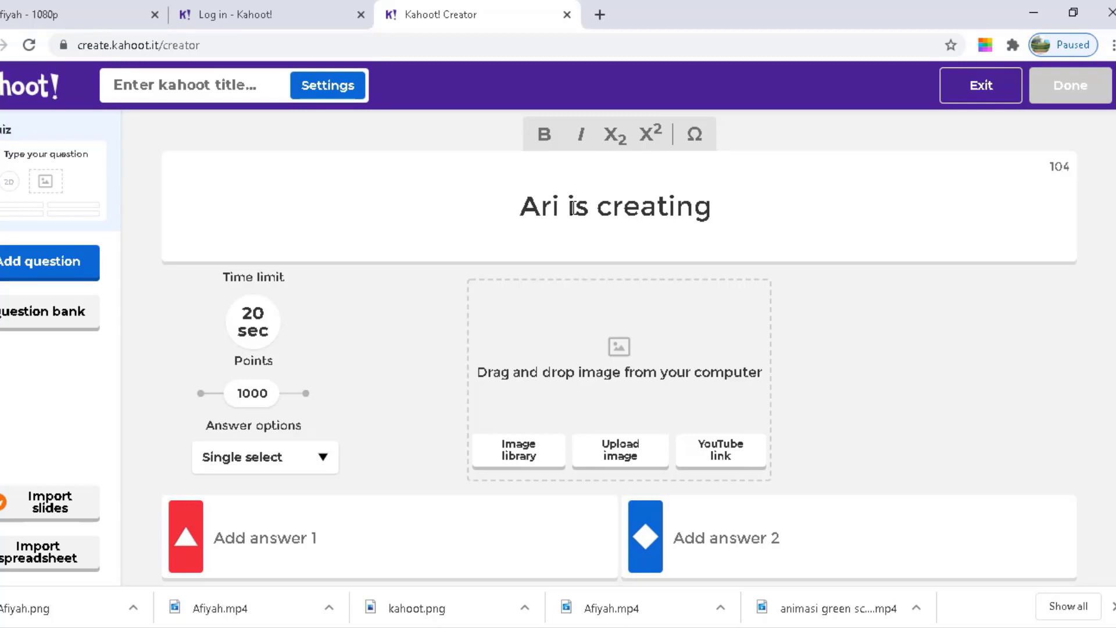
pyautogui.write(' k')
pyautogui.press('BackSpace')
pyautogui.write('video tutorial')
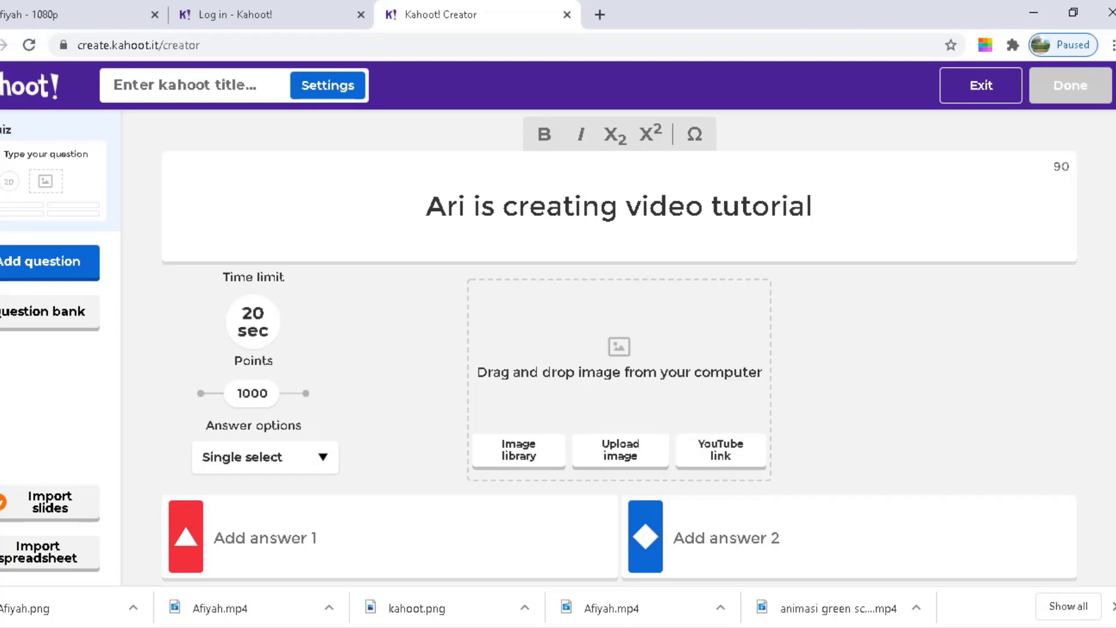
pyautogui.scroll(-2, 361, 483)
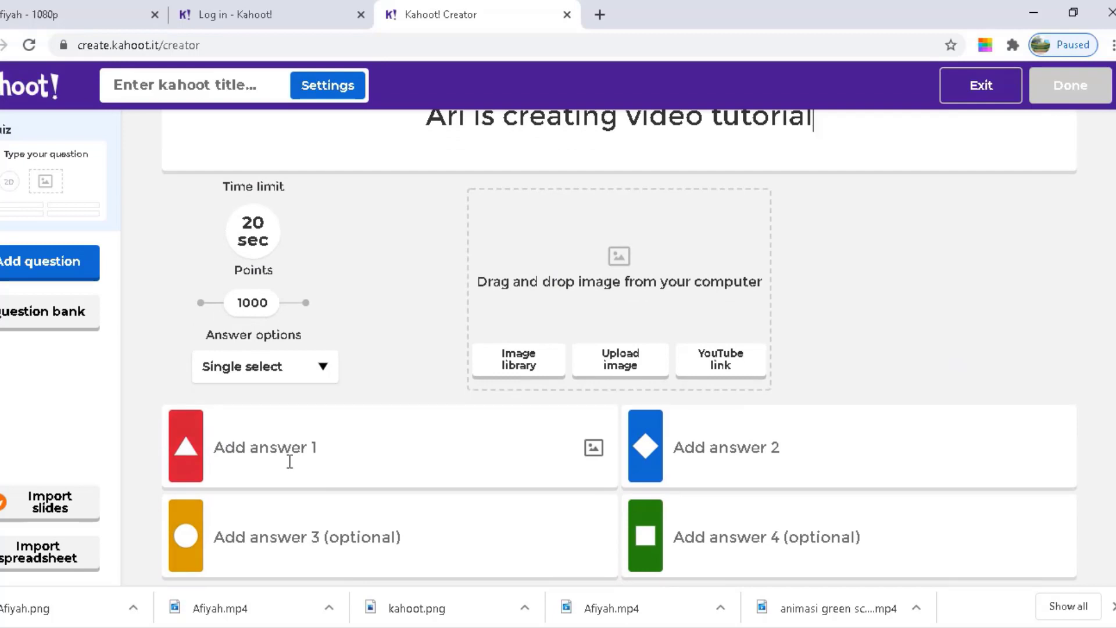
pyautogui.click(283, 456)
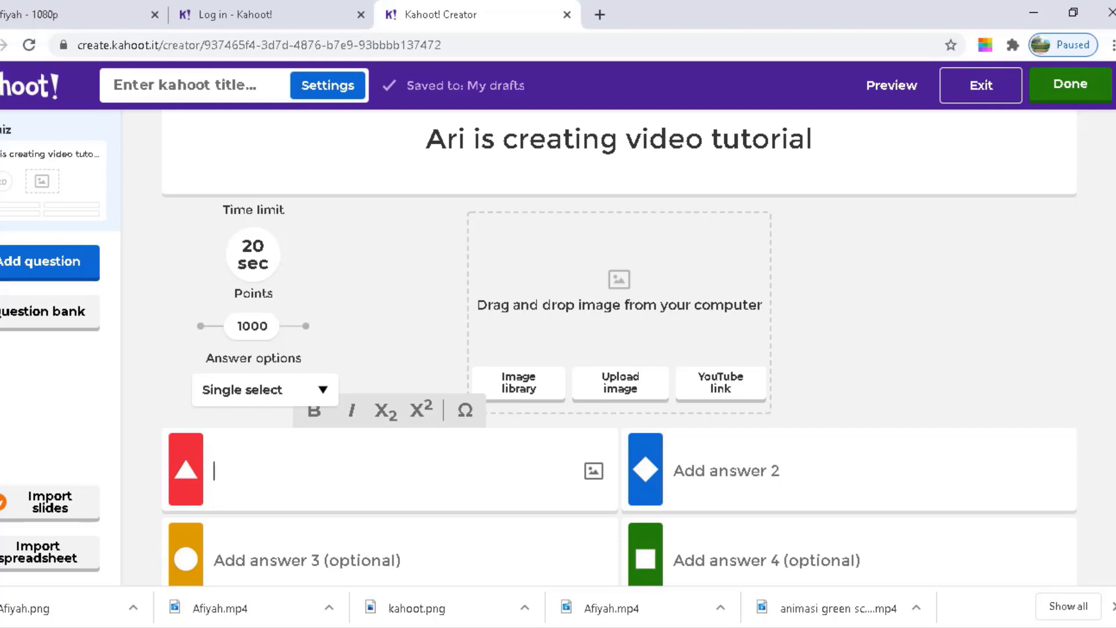
# Fill Answer 1 with 'video tutorial is being created by Ari'
pyautogui.scroll(1, 619, 349)
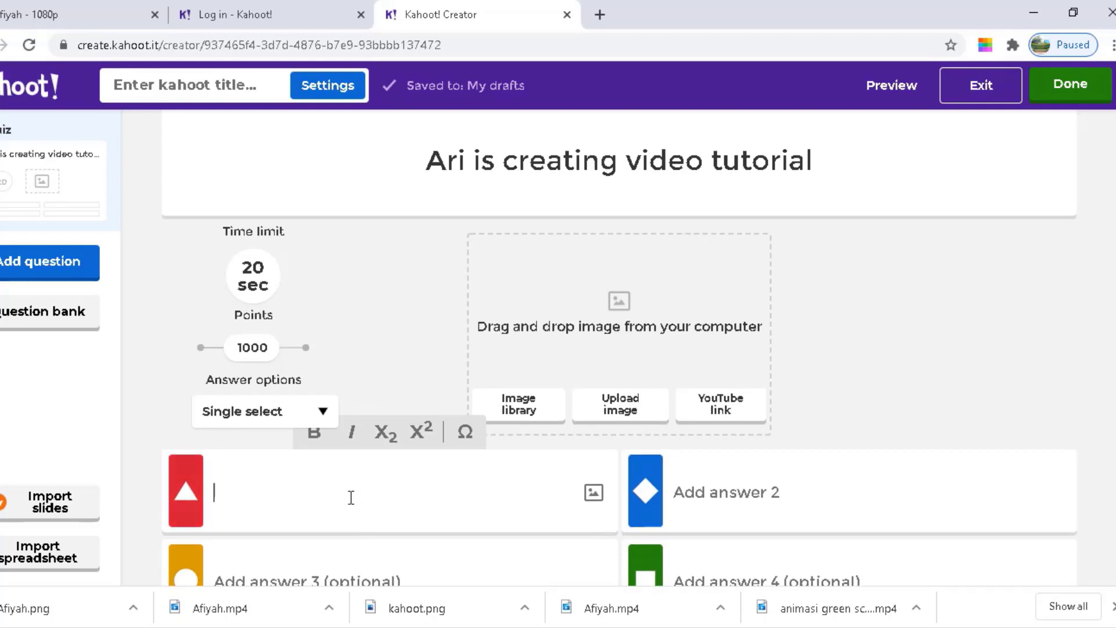
pyautogui.write('video tu')
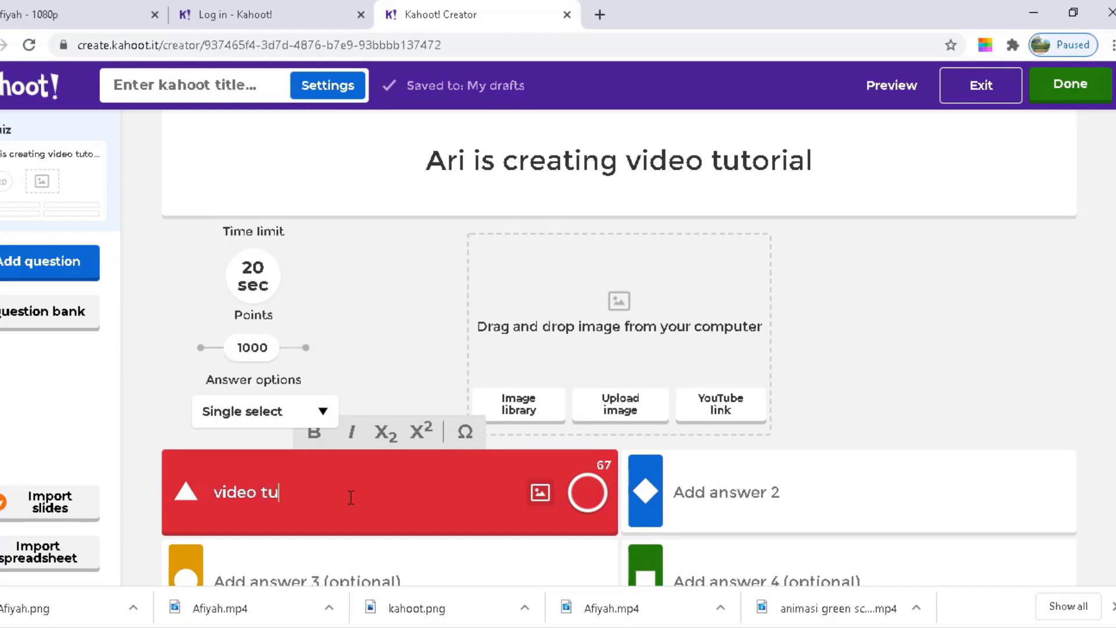
pyautogui.write('torial w')
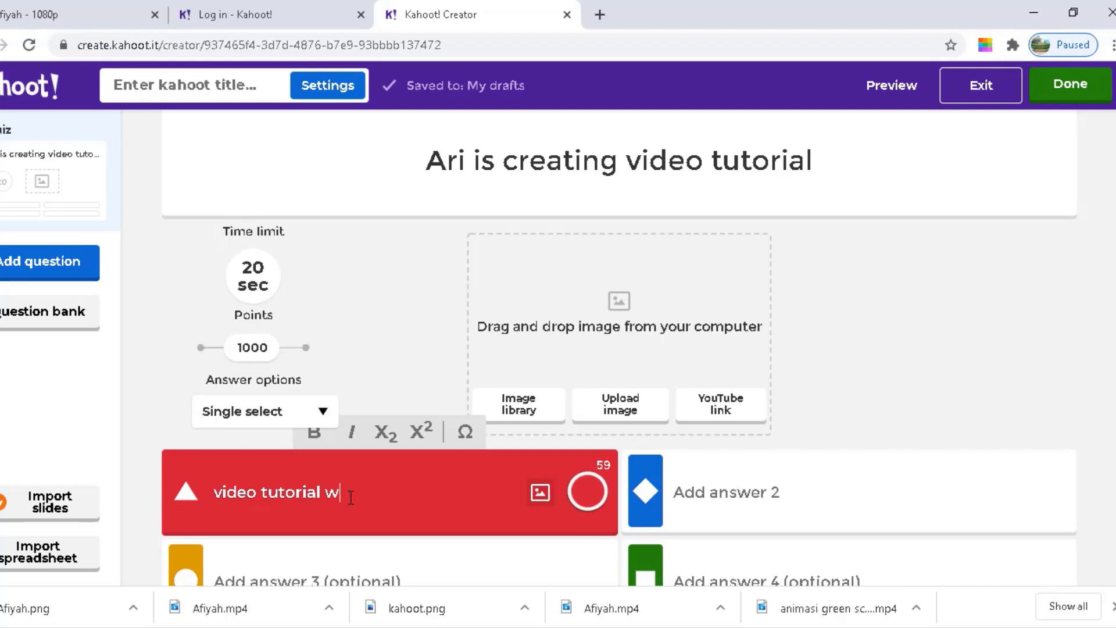
pyautogui.press('BackSpace')
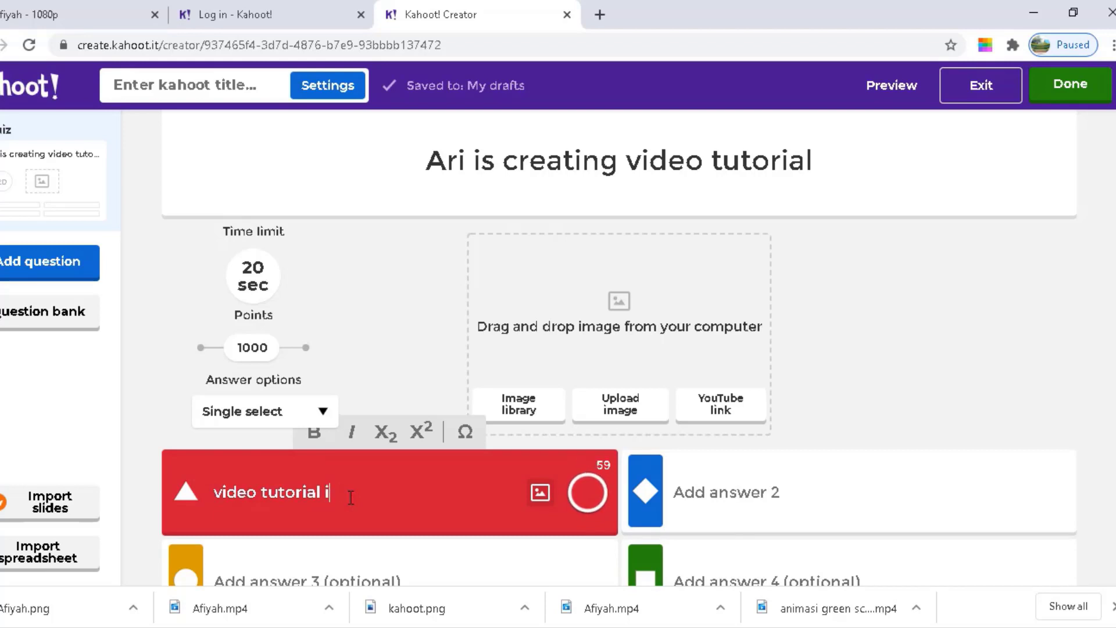
pyautogui.write('is being create')
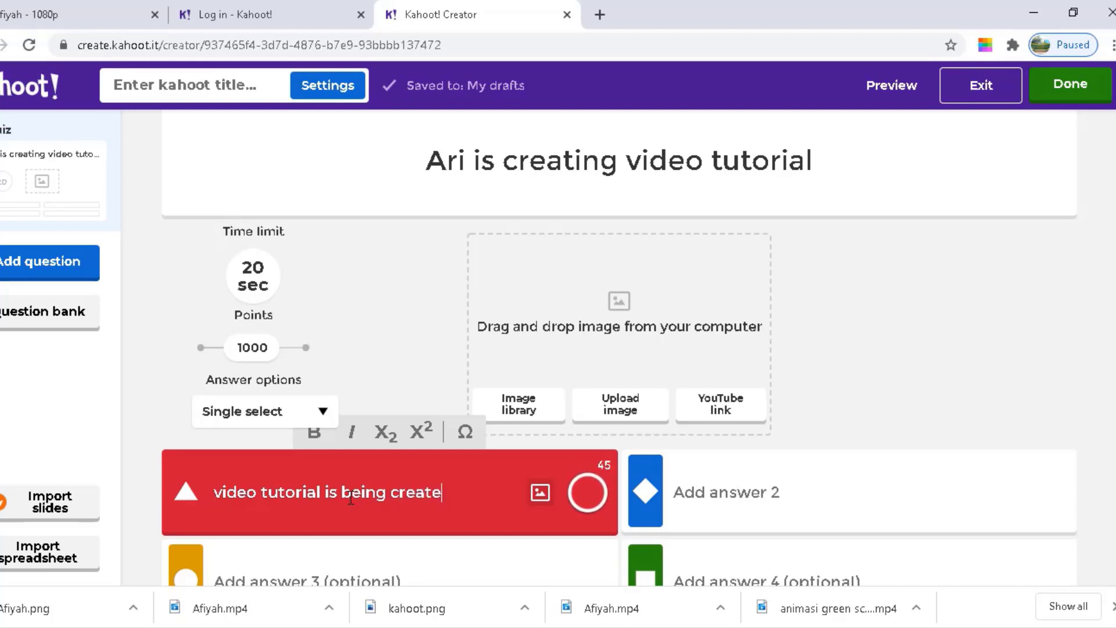
pyautogui.write('d by Ari')
# Copy the first answer into Answer 2 and change 'is' to 'was'
pyautogui.click(747, 480)
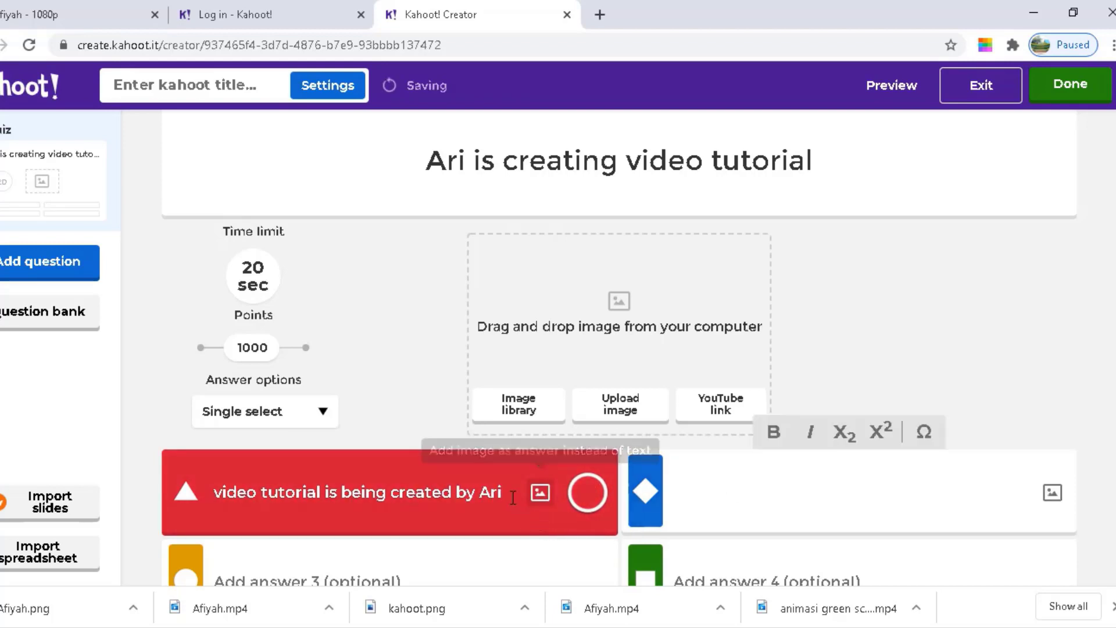
pyautogui.moveTo(501, 492); pyautogui.dragTo(207, 479)
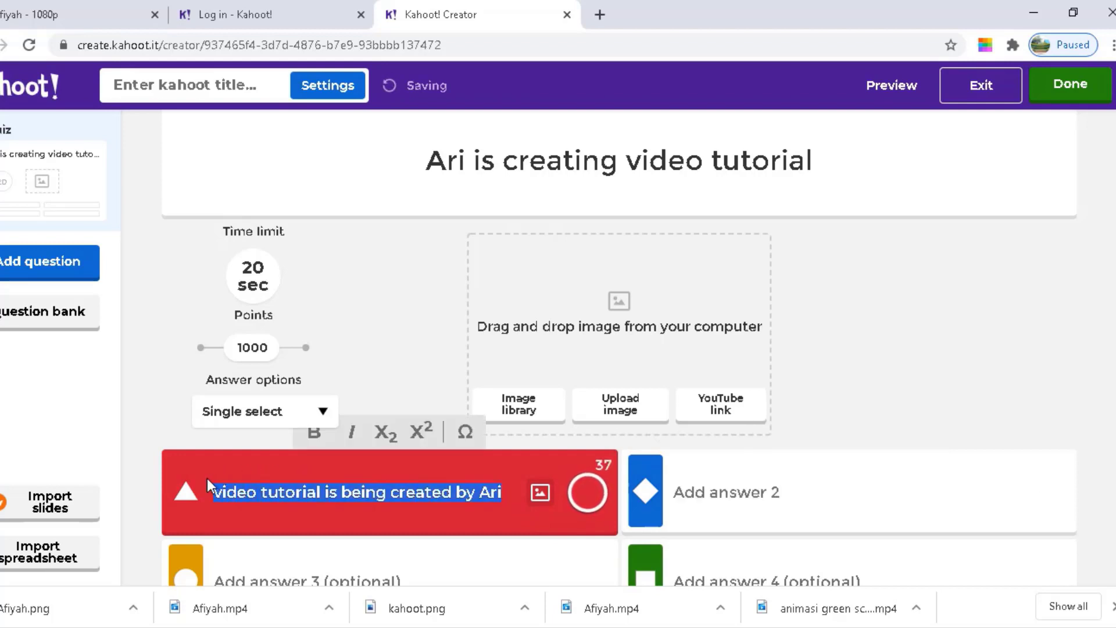
pyautogui.hotkey('ctrl', 'c')
pyautogui.click(852, 502)
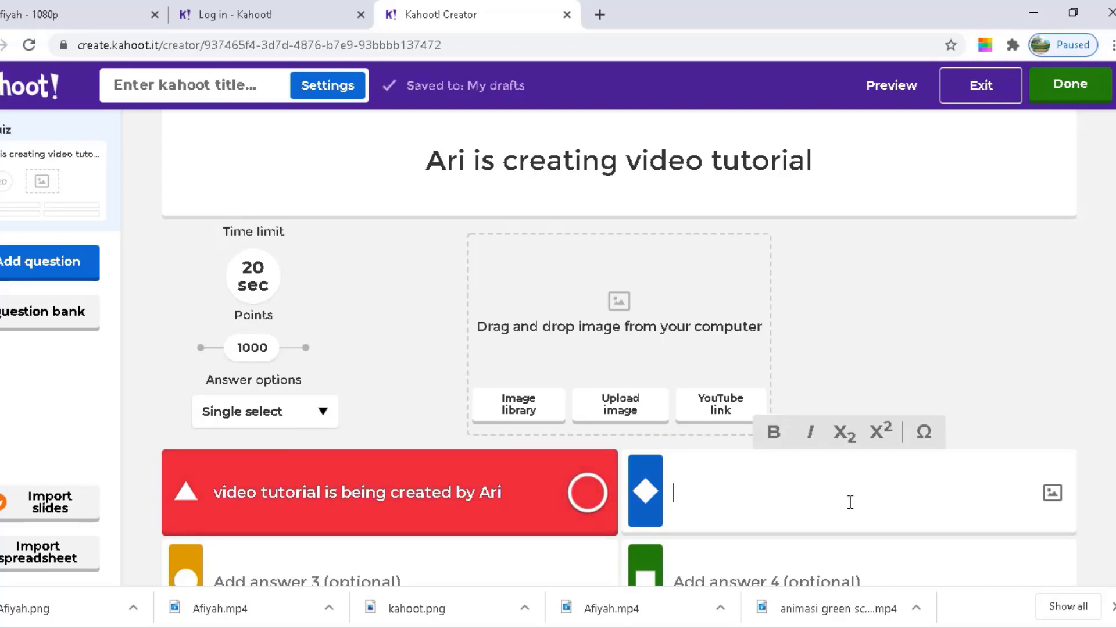
pyautogui.hotkey('ctrl', 'v')
pyautogui.click(798, 499)
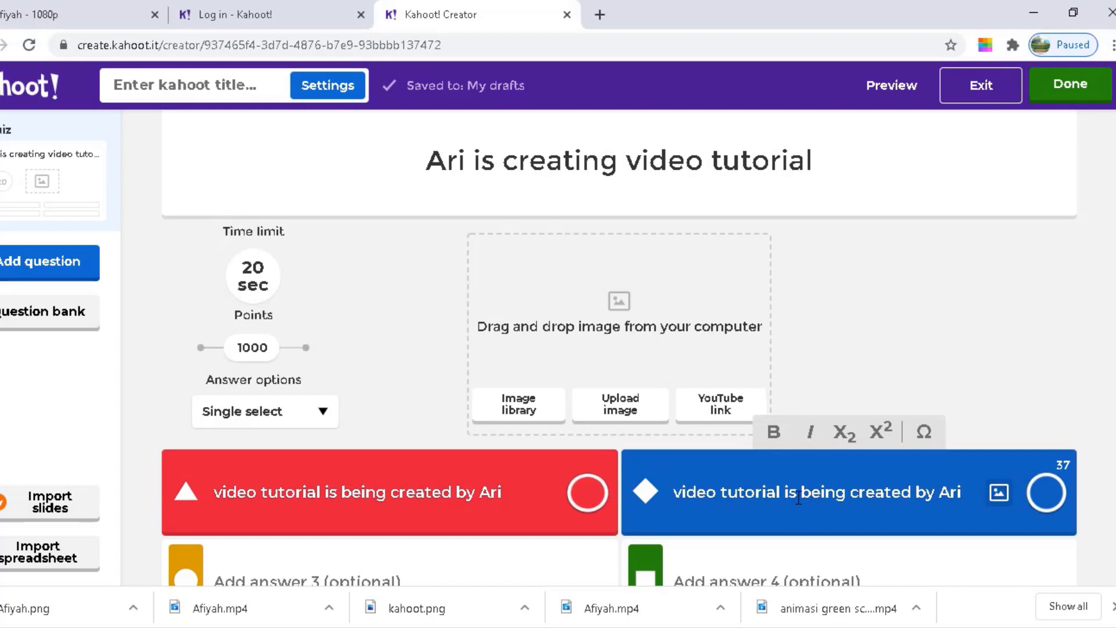
pyautogui.press('BackSpace')
pyautogui.press('BackSpace')
pyautogui.write('was')
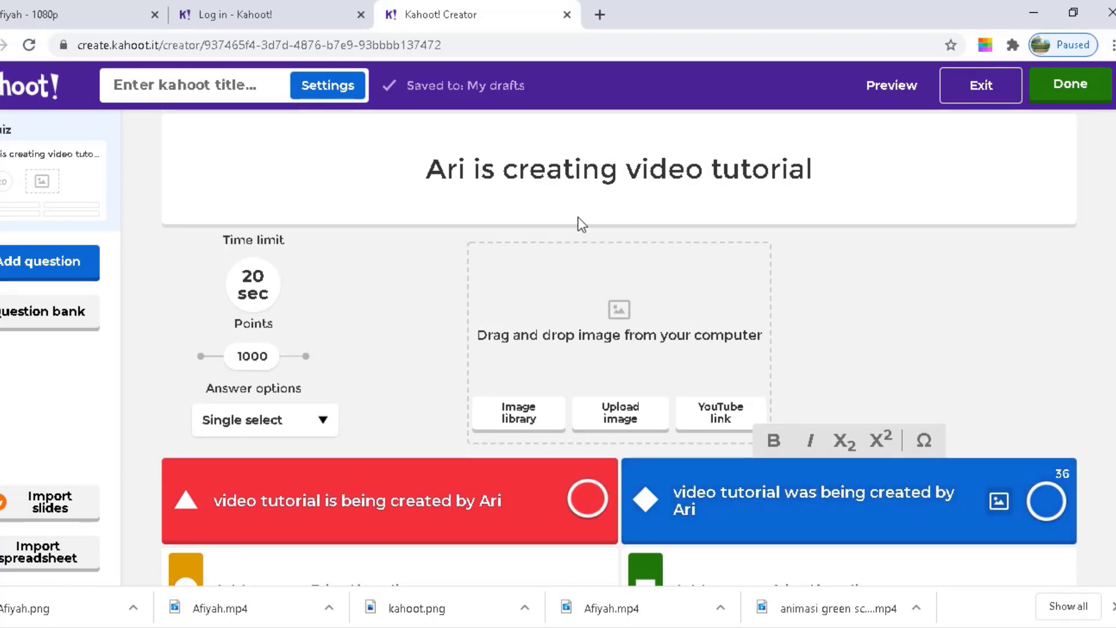
pyautogui.click(431, 171)
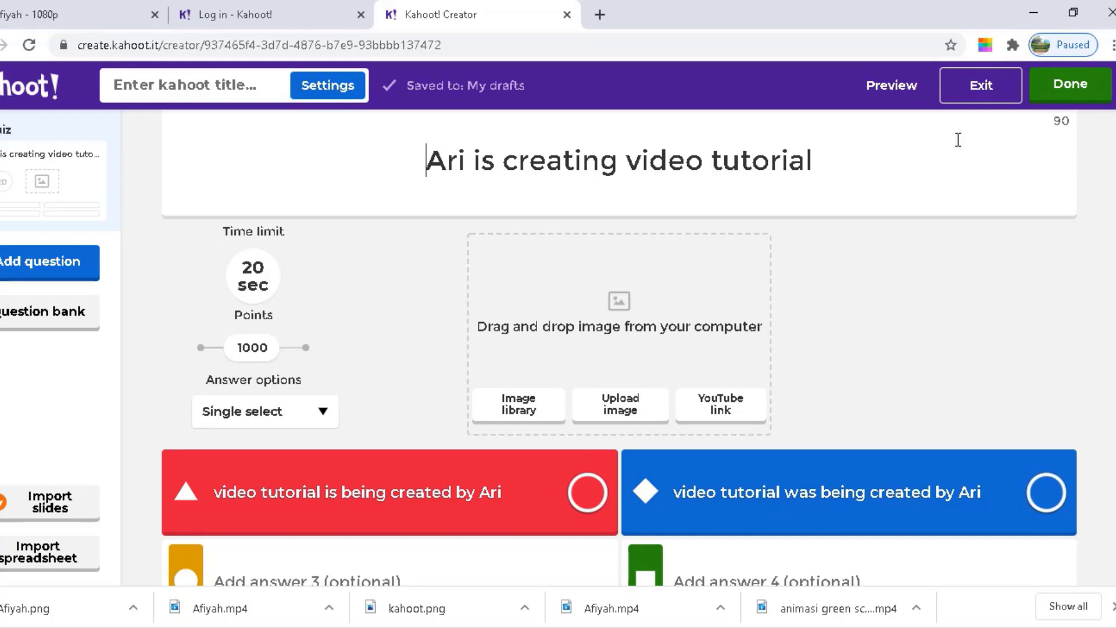
# Append '(active-passive form)' to the question so it ends 'video tutorial (active-passive form)'
pyautogui.click(824, 161)
pyautogui.write('(')
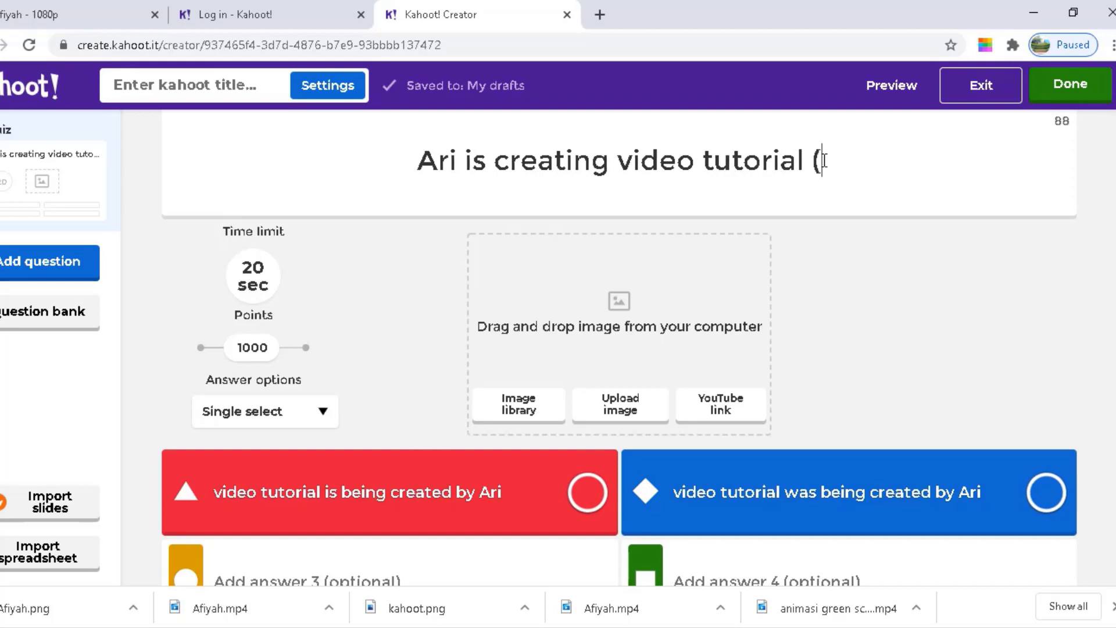
pyautogui.write('activ')
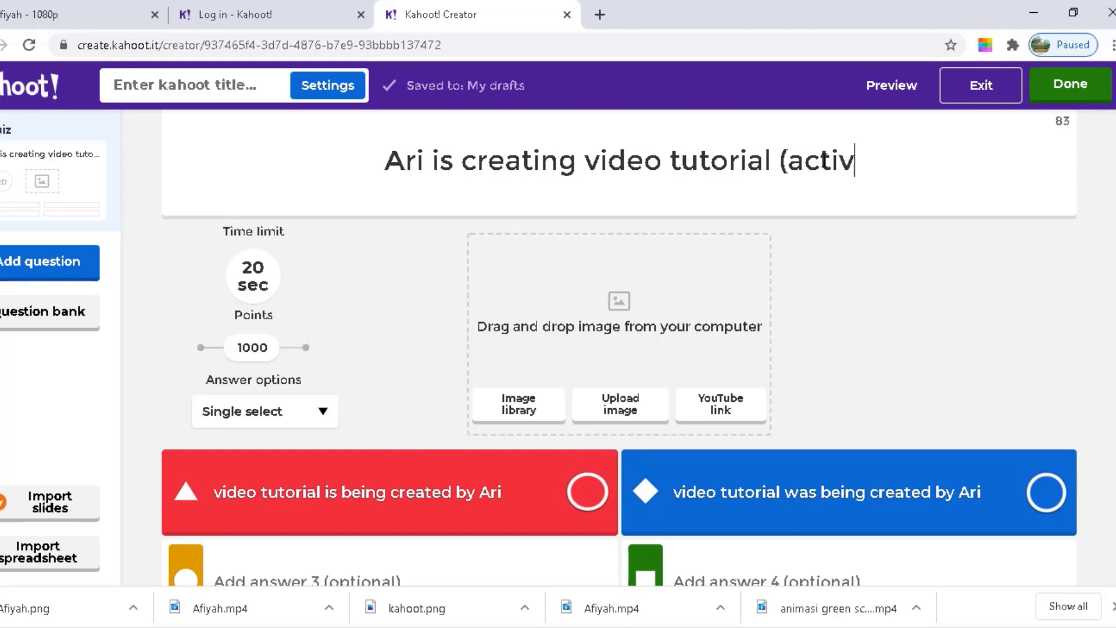
pyautogui.write('e for')
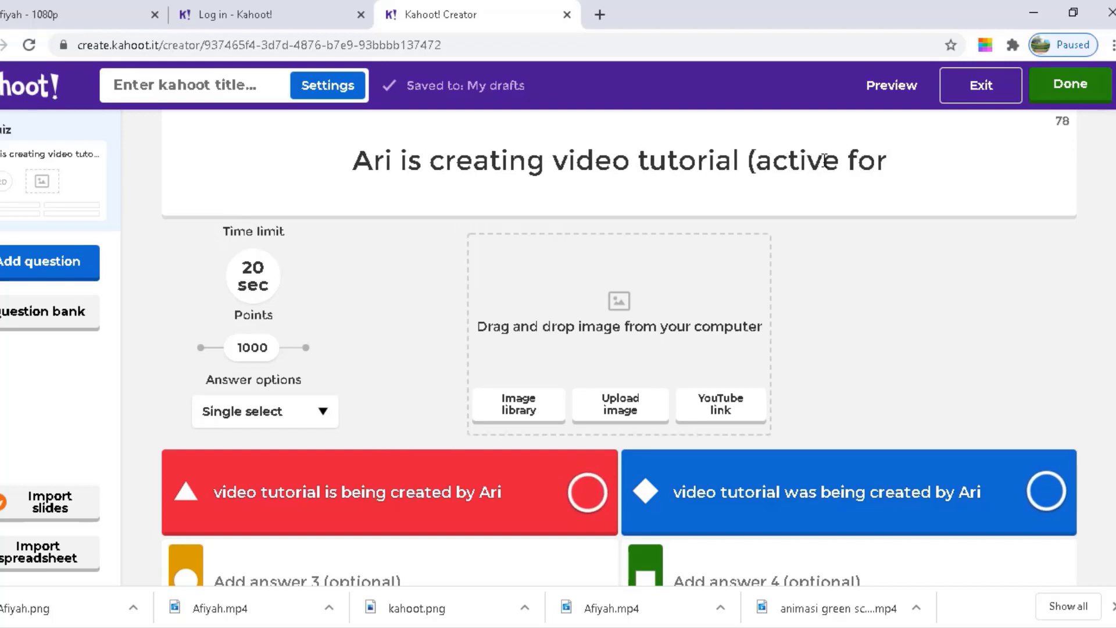
pyautogui.write('m')
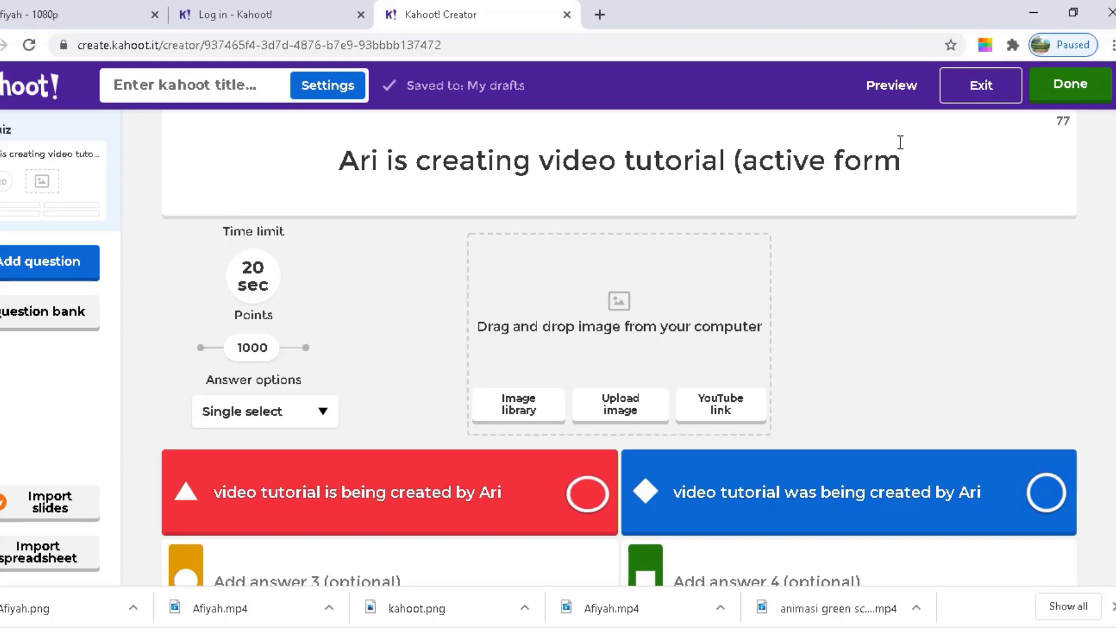
pyautogui.write(')')
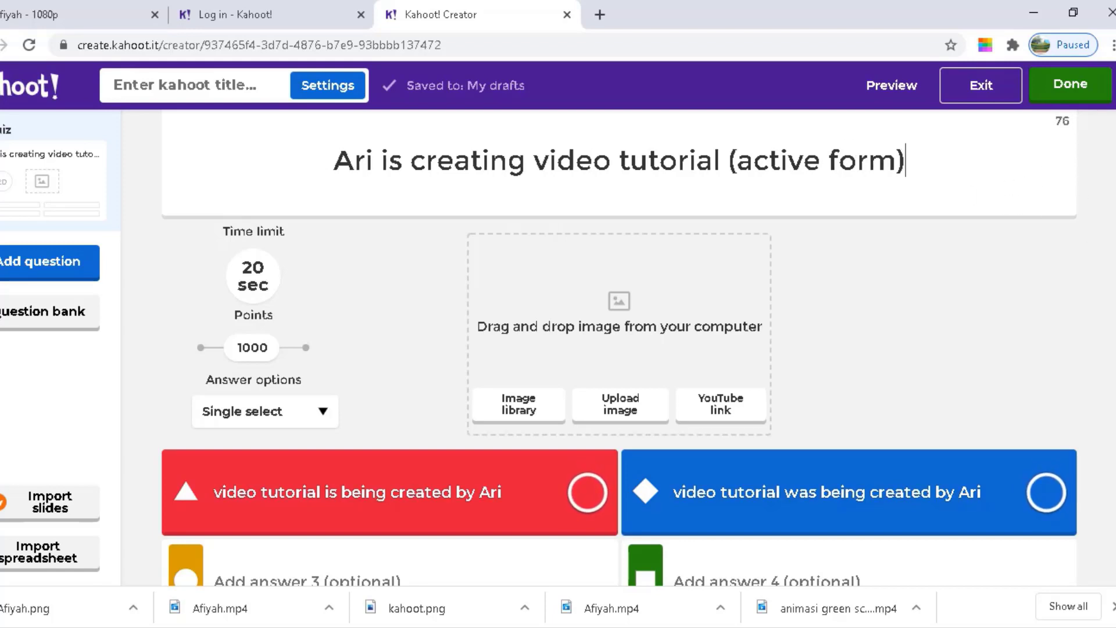
pyautogui.scroll(1, 619, 347)
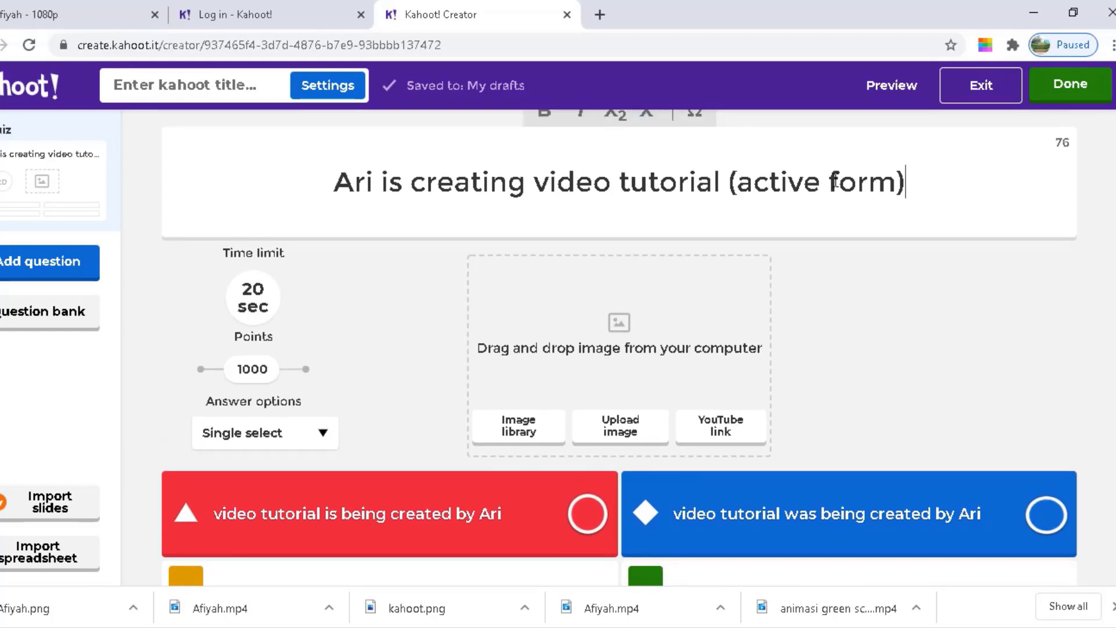
pyautogui.click(832, 182)
pyautogui.press('BackSpace')
pyautogui.write('-')
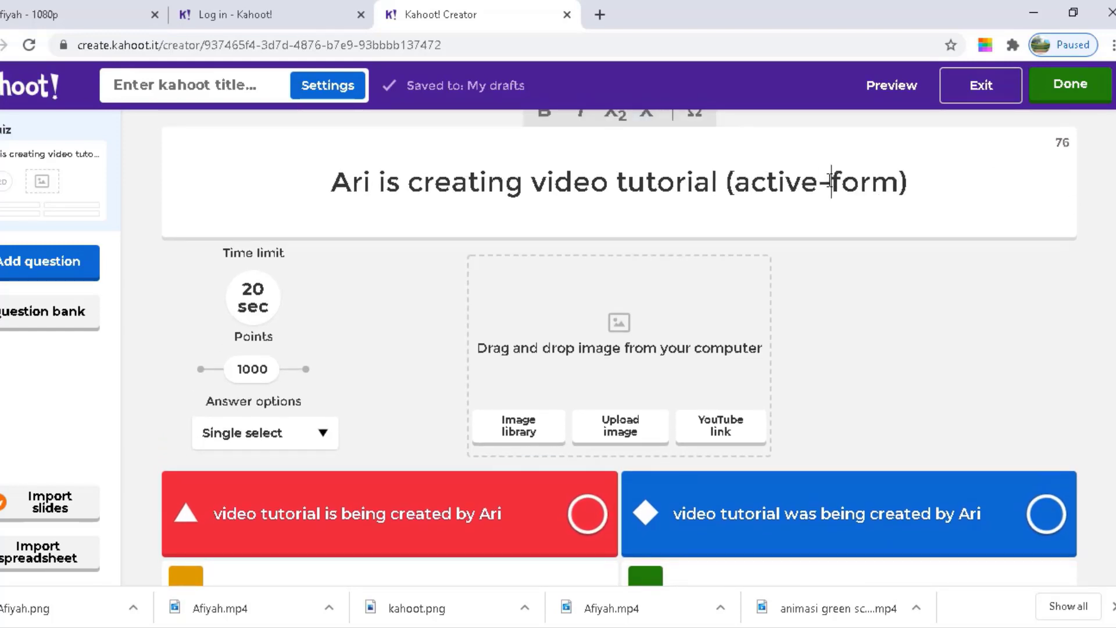
pyautogui.write('passive')
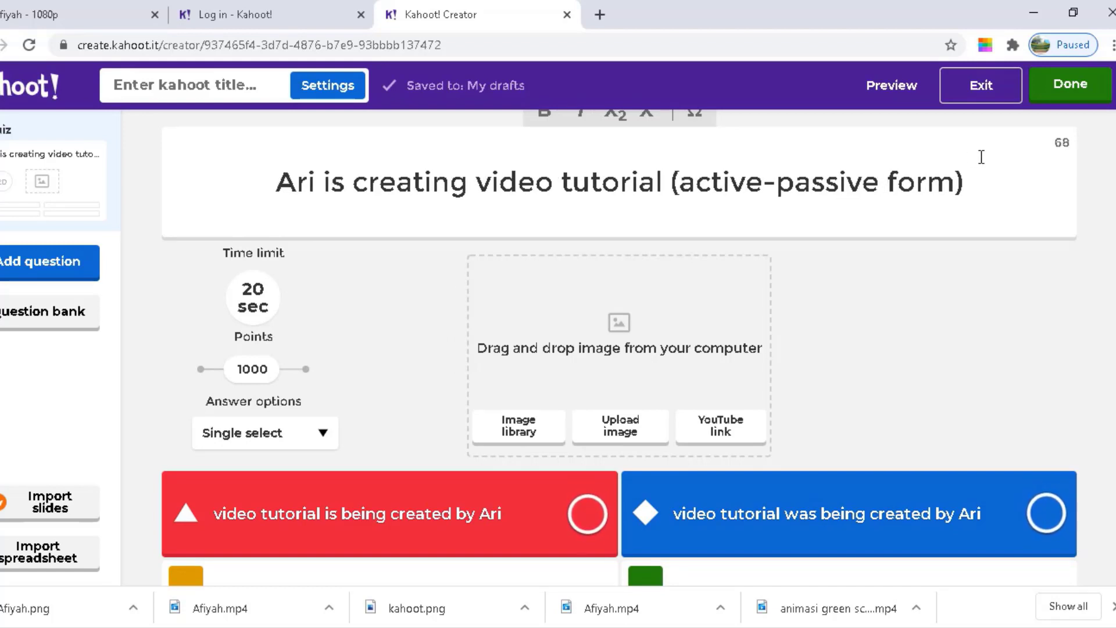
pyautogui.scroll(-2, 175, 159)
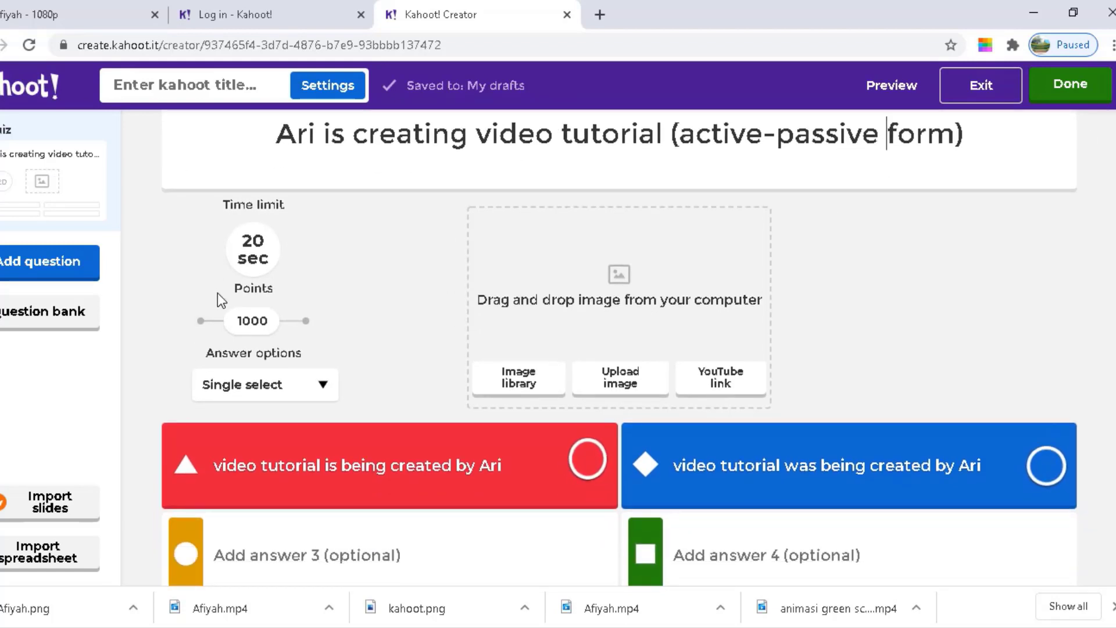
# Set a 30 sec time limit and mark 'video tutorial is being created by Ari' correct
pyautogui.click(271, 252)
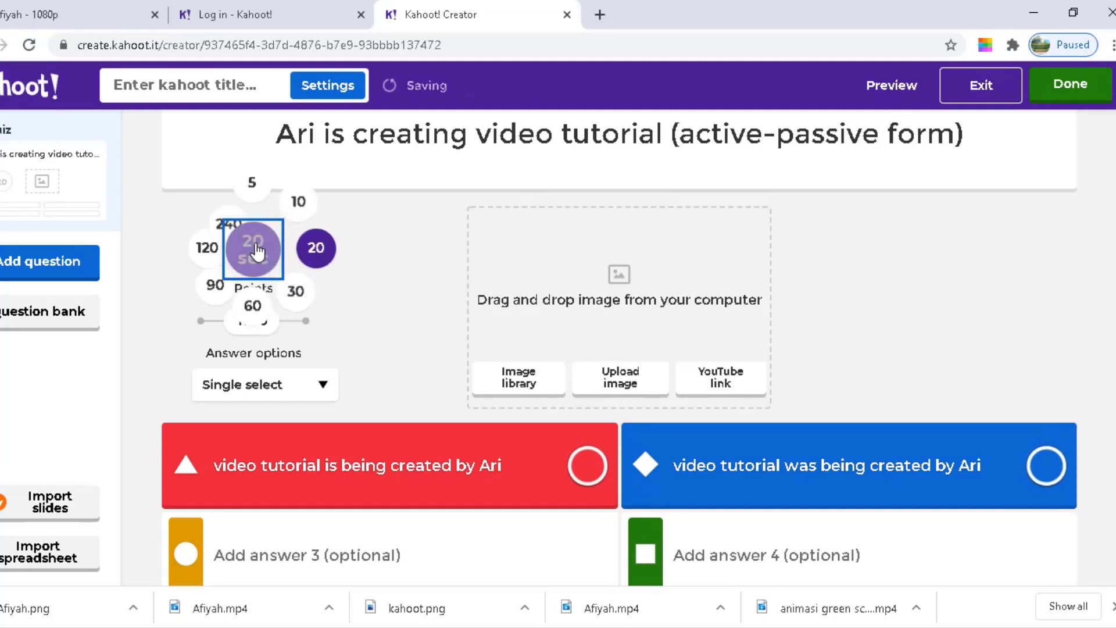
pyautogui.click(299, 294)
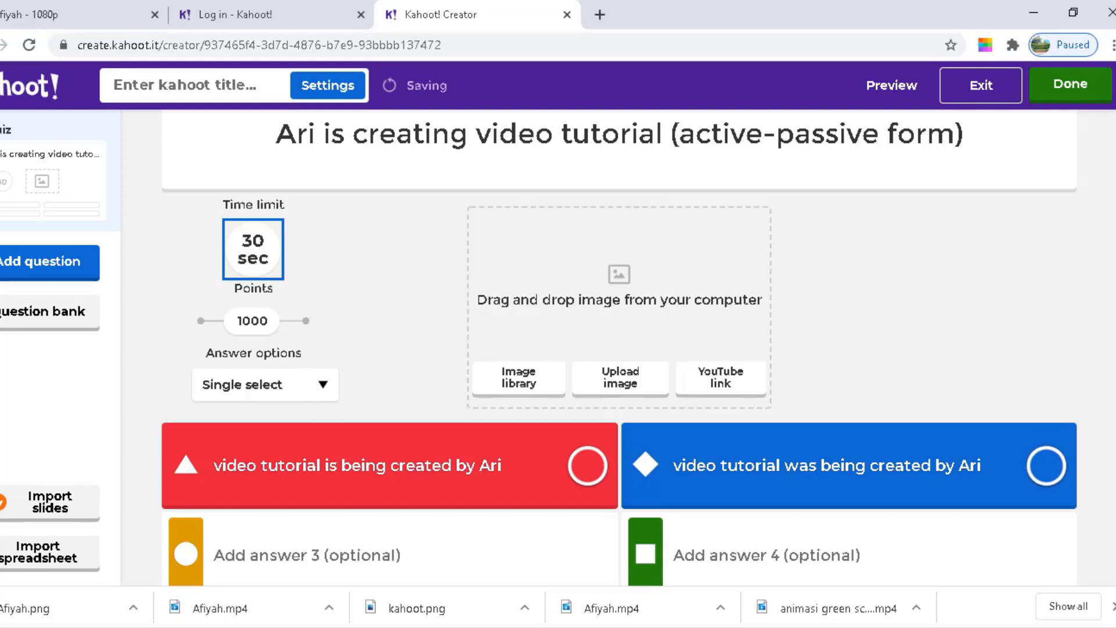
pyautogui.scroll(-1, 314, 388)
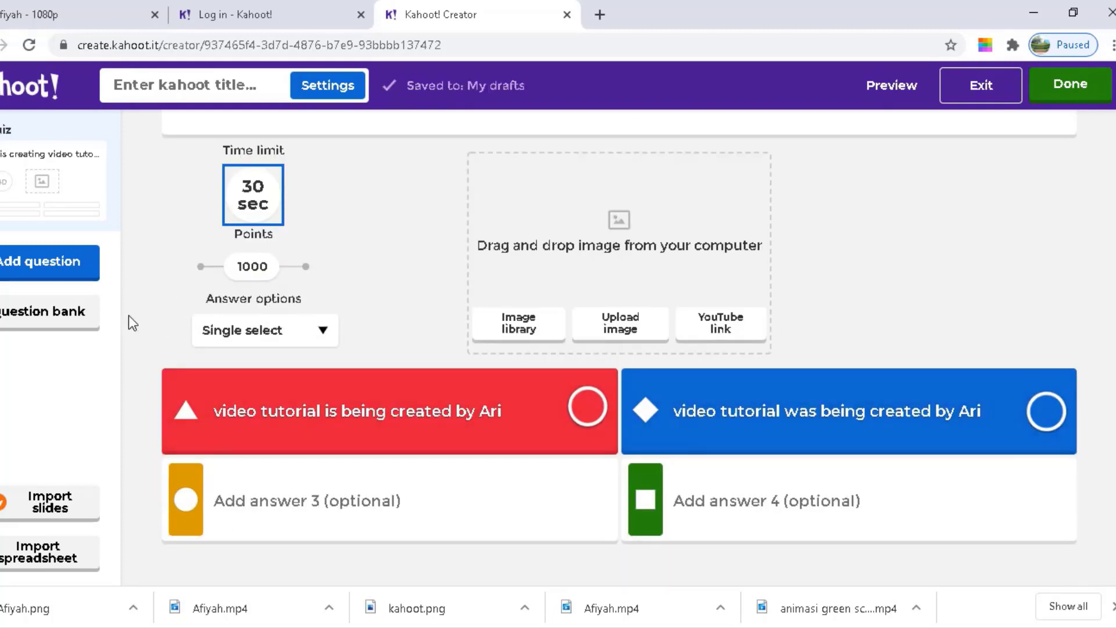
pyautogui.moveTo(542, 407)
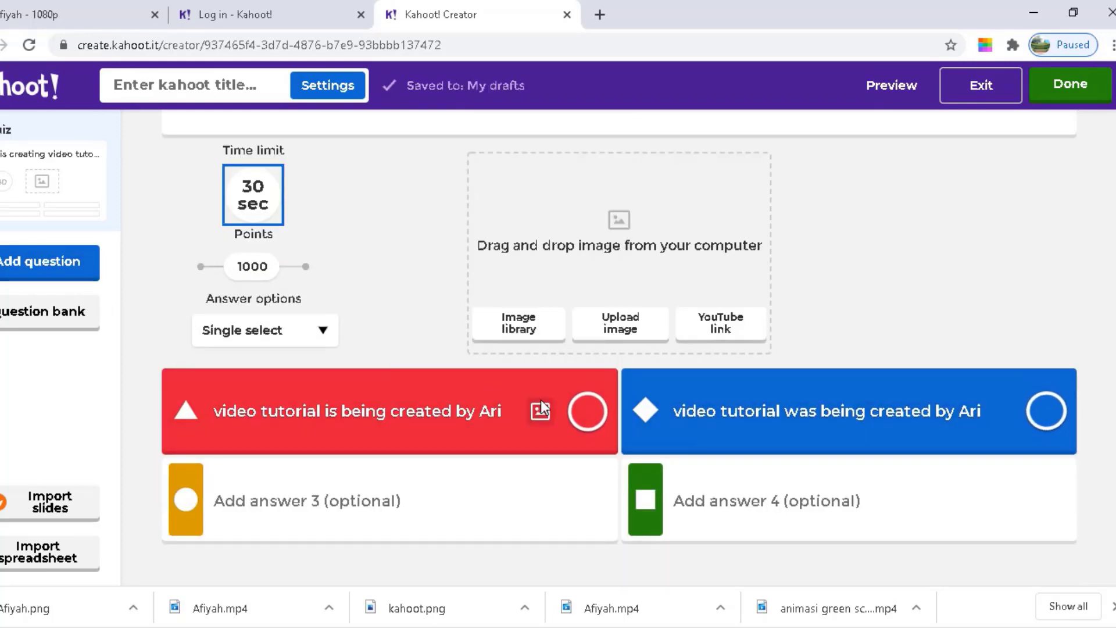
pyautogui.click(588, 414)
pyautogui.click(587, 414)
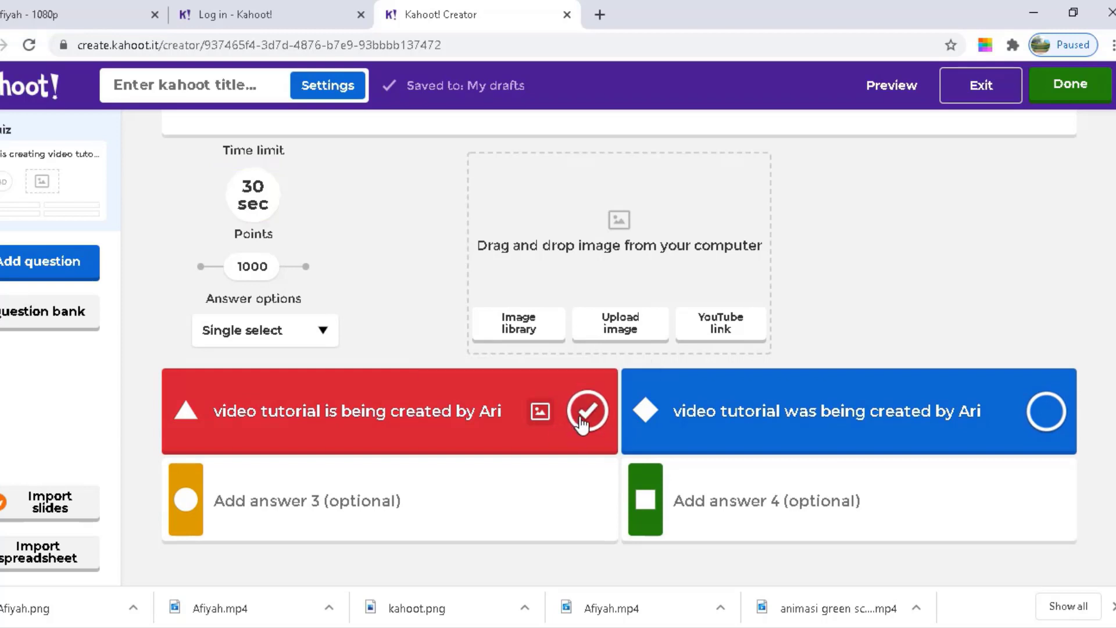
# Add a true-or-false question and type 'it was addicted' as its text
pyautogui.click(41, 262)
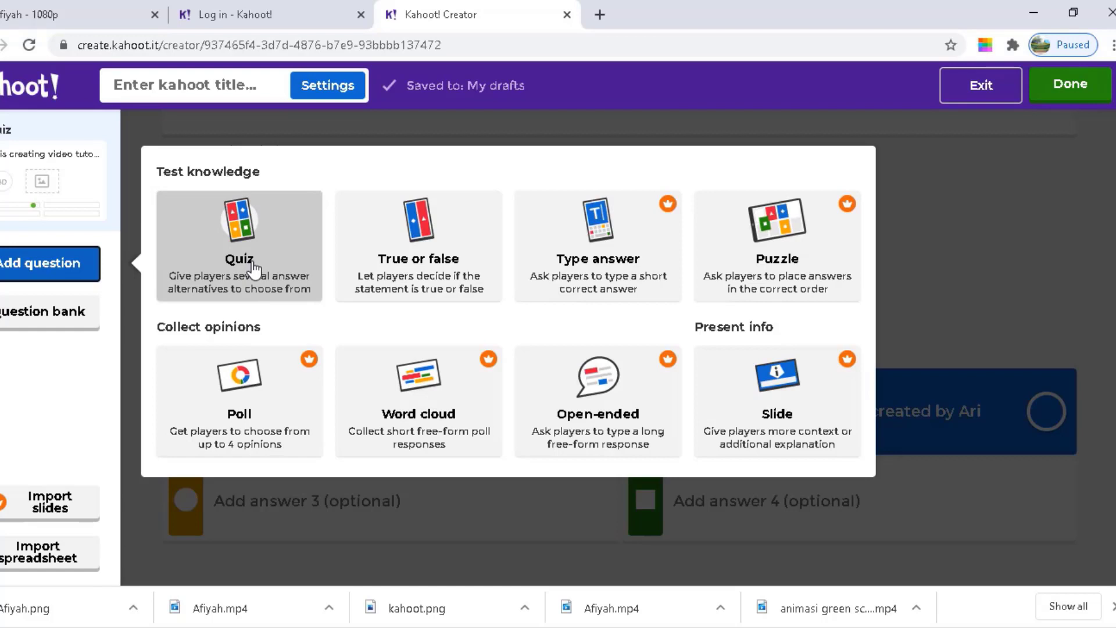
pyautogui.click(446, 244)
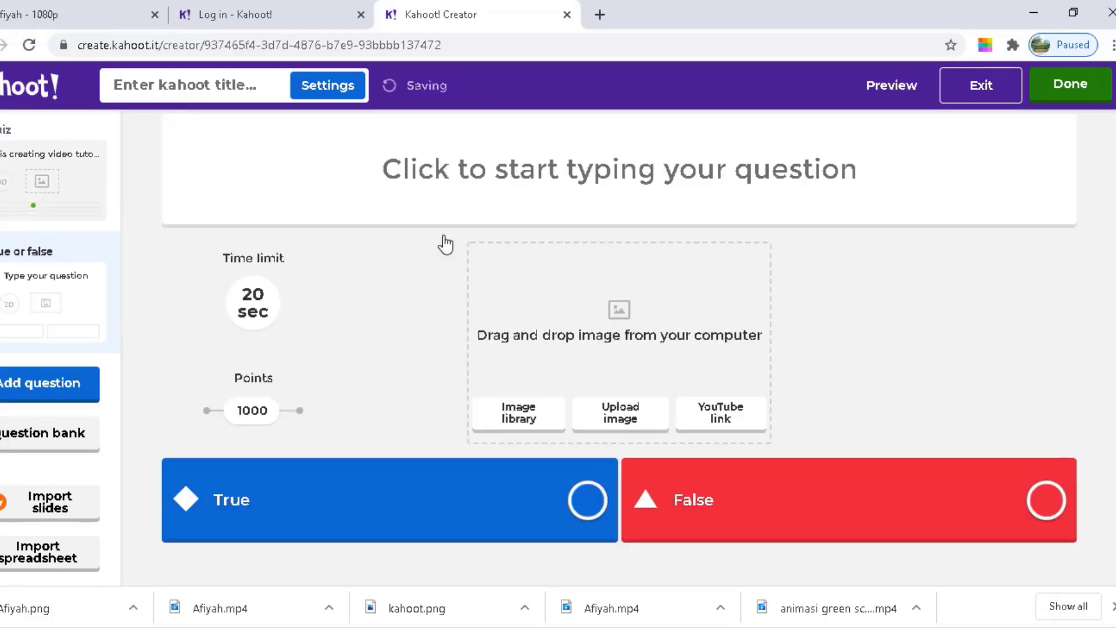
pyautogui.click(565, 174)
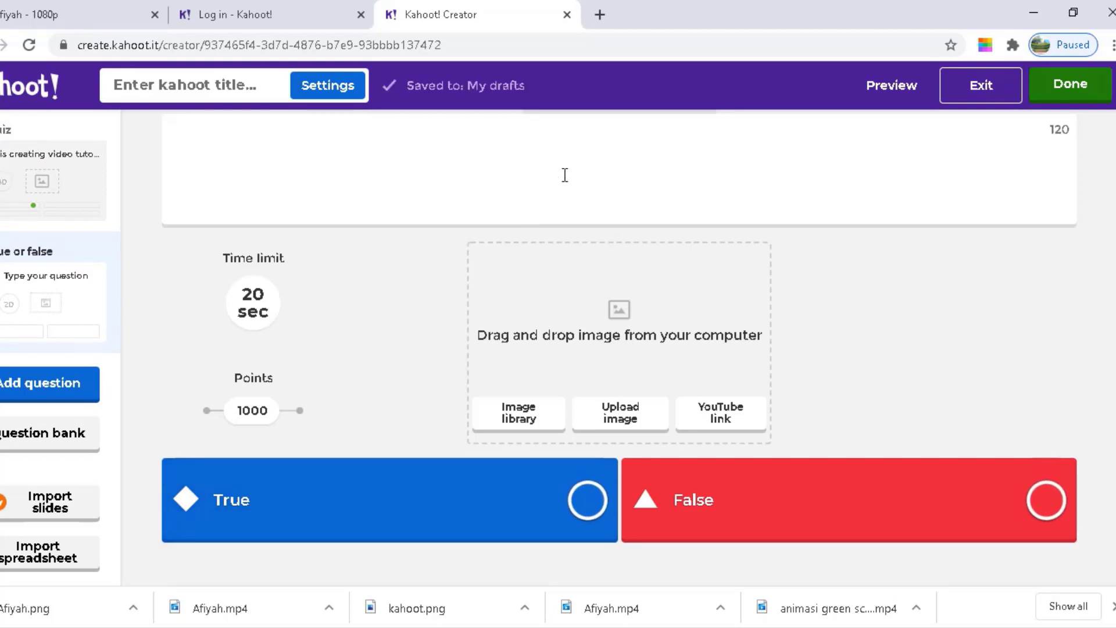
pyautogui.write('it wa')
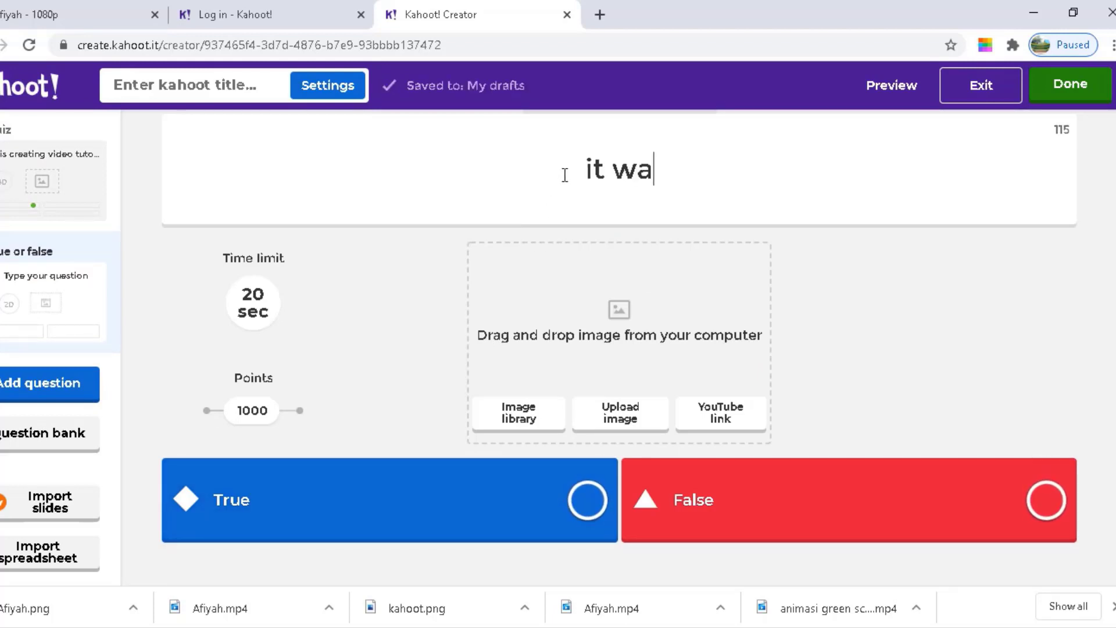
pyautogui.write('s addicted')
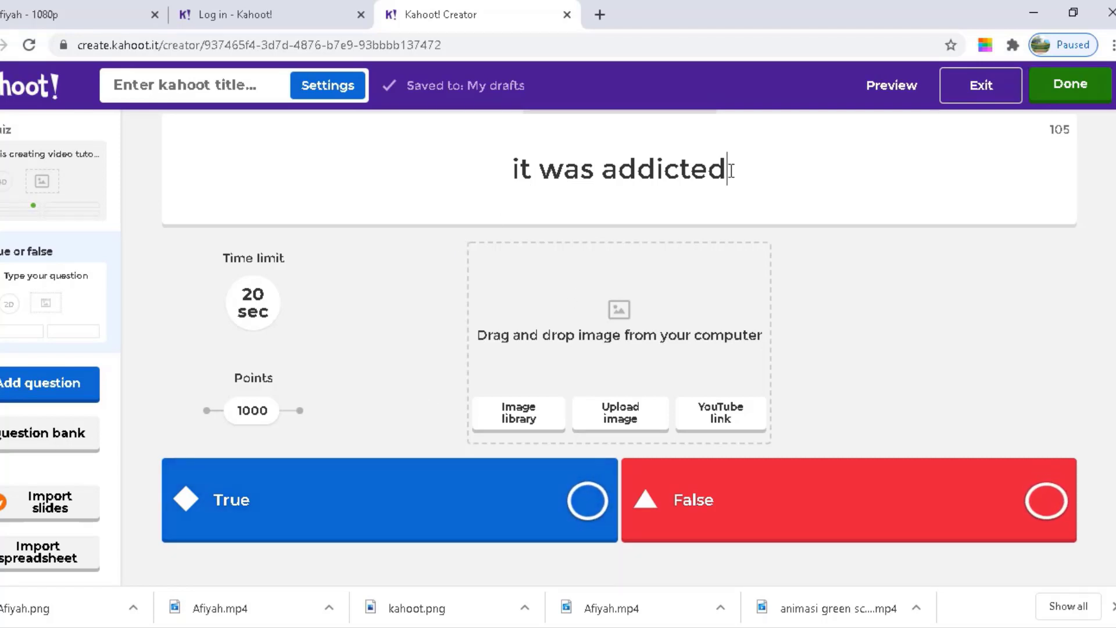
# Rewrite the question text to 'example of passive form (it was addicted)'
pyautogui.moveTo(728, 169); pyautogui.dragTo(490, 167)
pyautogui.click(490, 167)
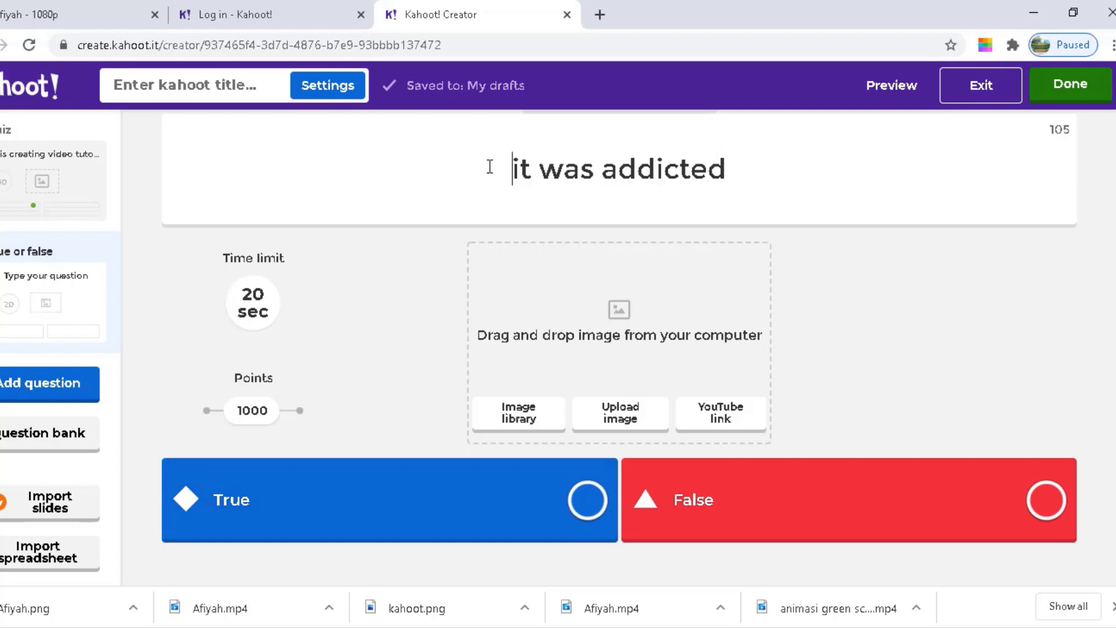
pyautogui.write('Pasive ')
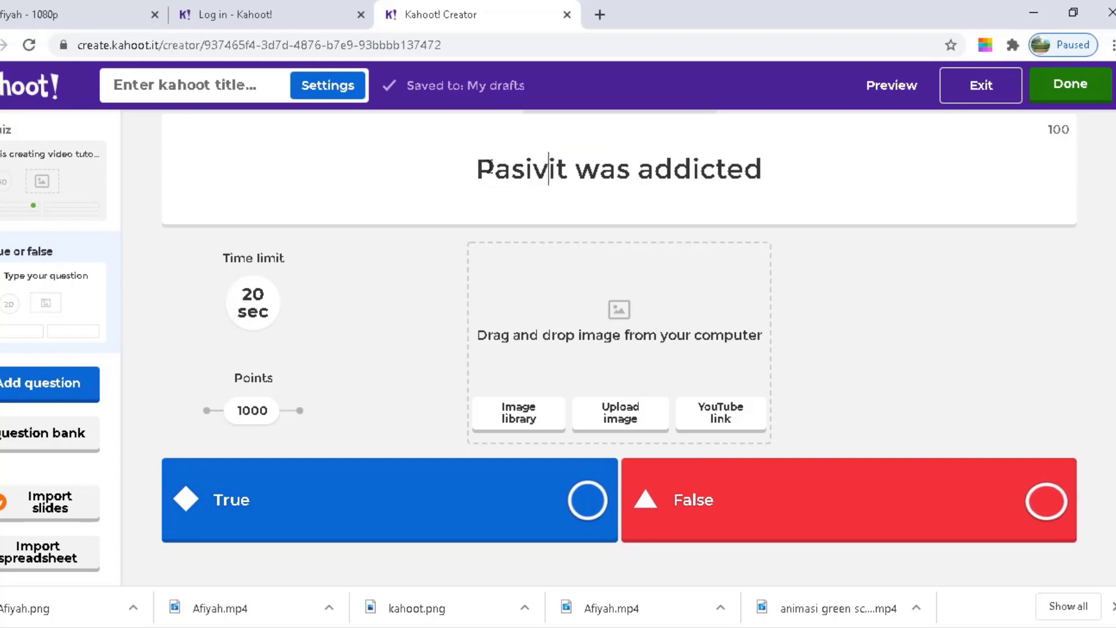
pyautogui.write('form')
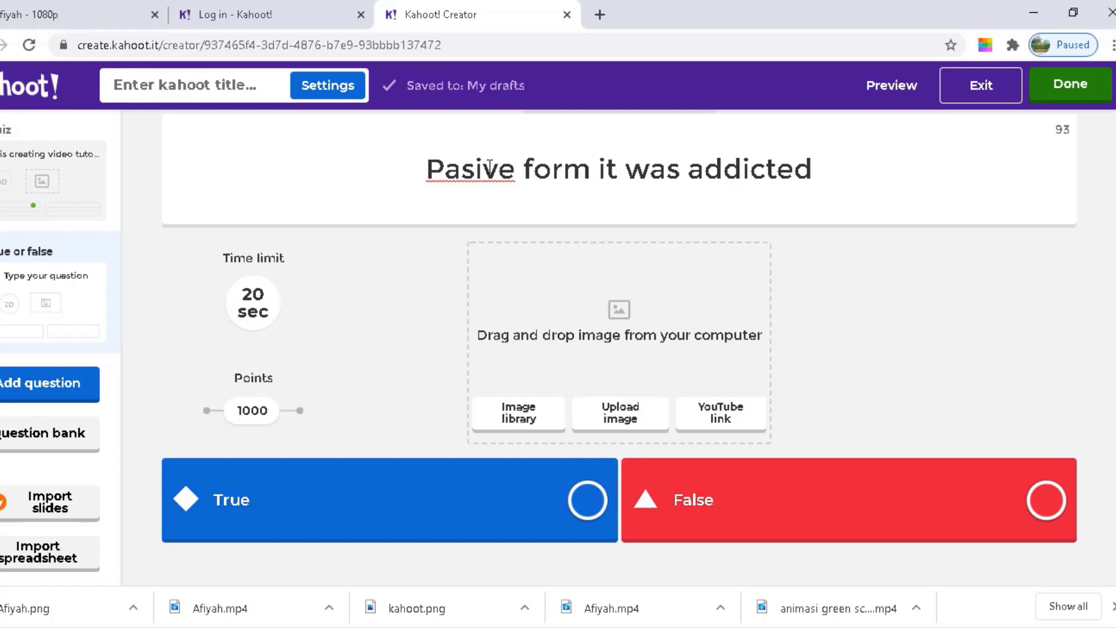
pyautogui.press('BackSpace')
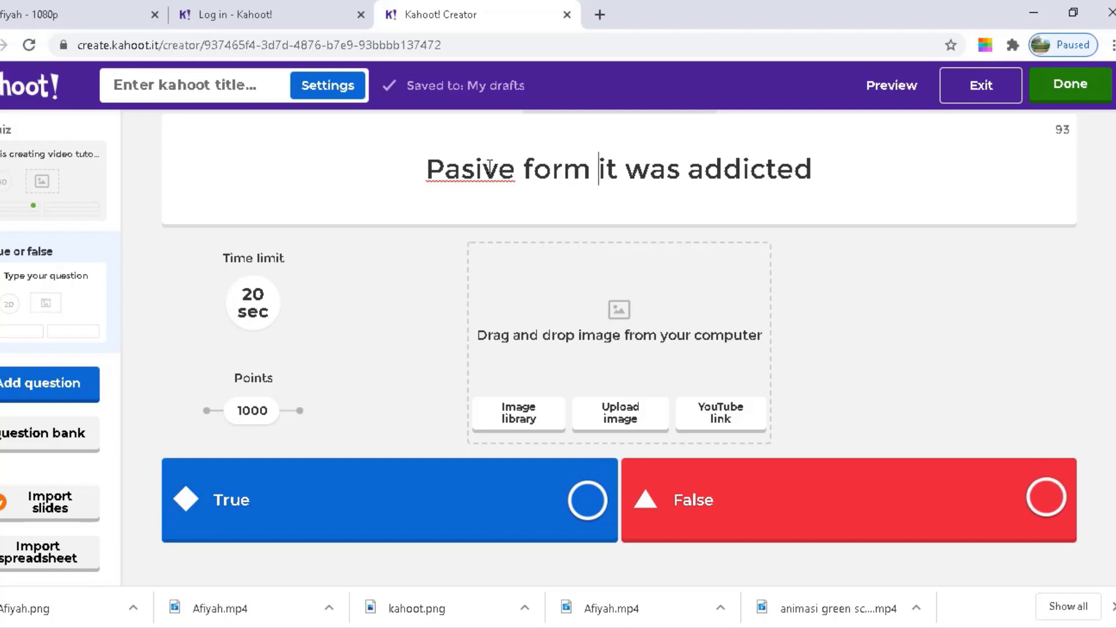
pyautogui.press('BackSpace')
pyautogui.press('BackSpace')
pyautogui.press('BackSpace')
pyautogui.press('BackSpace')
pyautogui.press('BackSpace')
pyautogui.press('BackSpace')
pyautogui.press('BackSpace')
pyautogui.press('BackSpace')
pyautogui.press('BackSpace')
pyautogui.press('BackSpace')
pyautogui.press('BackSpace')
pyautogui.press('BackSpace')
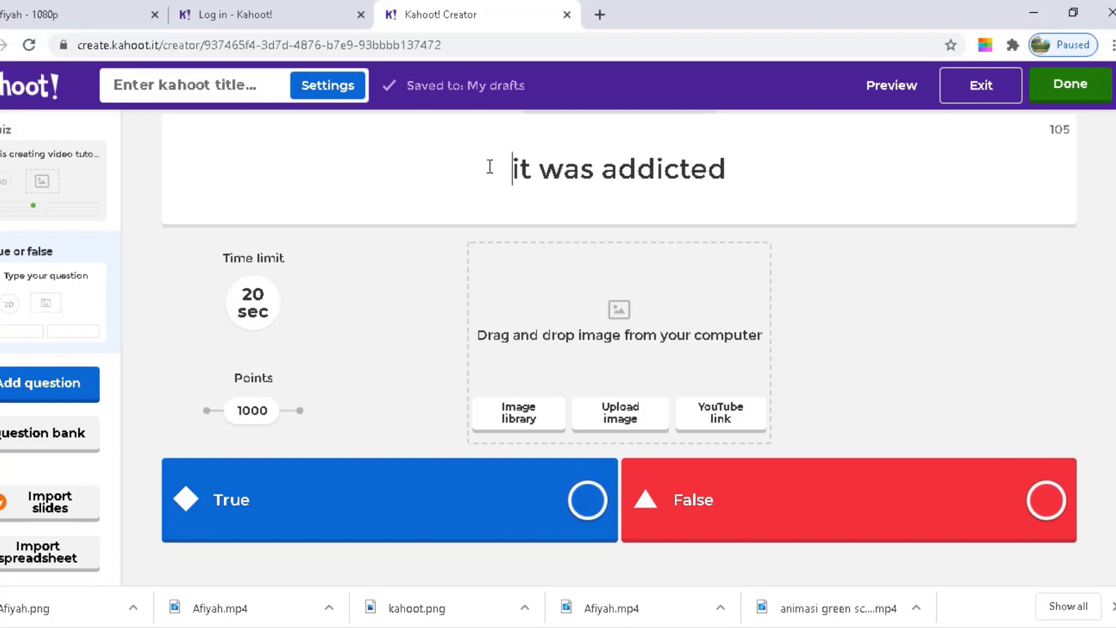
pyautogui.write('exam')
pyautogui.write('ple of ')
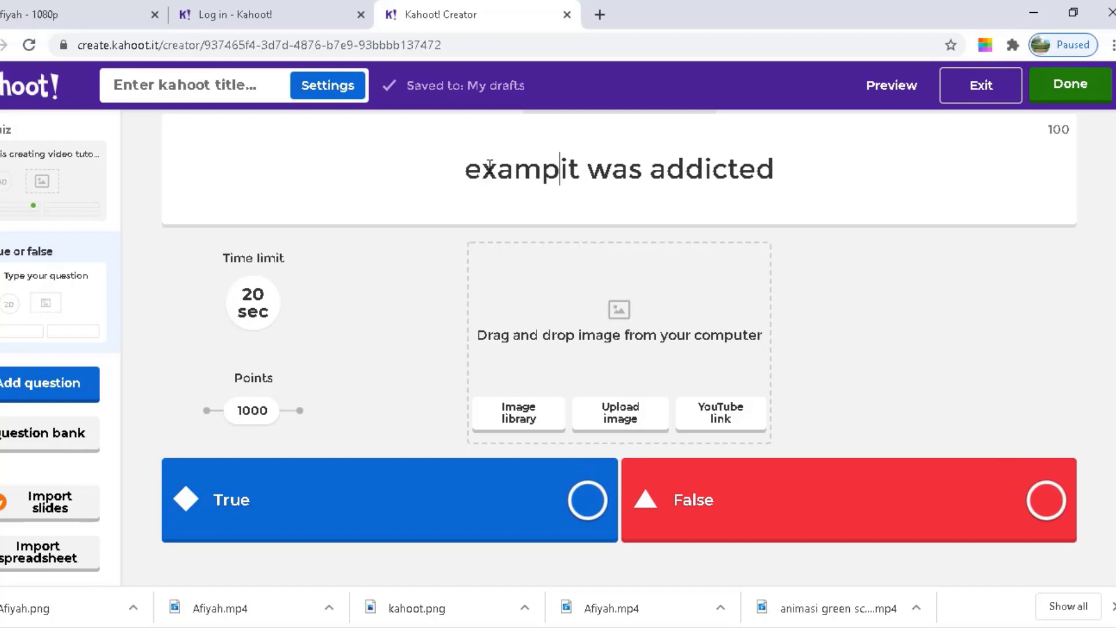
pyautogui.write('passive for')
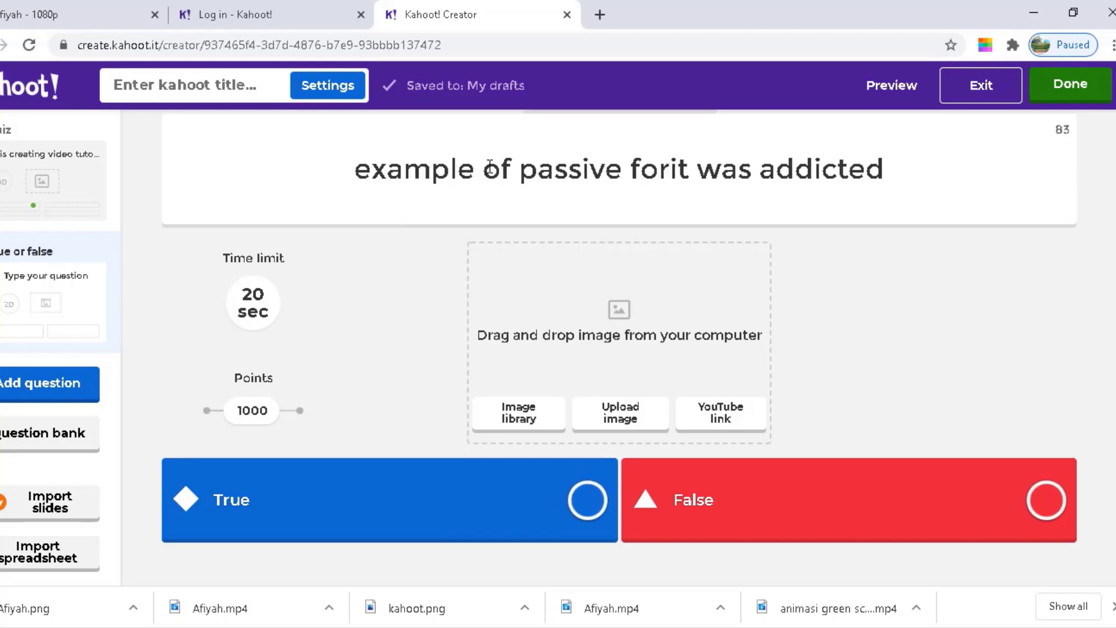
pyautogui.write('m (it was addicted')
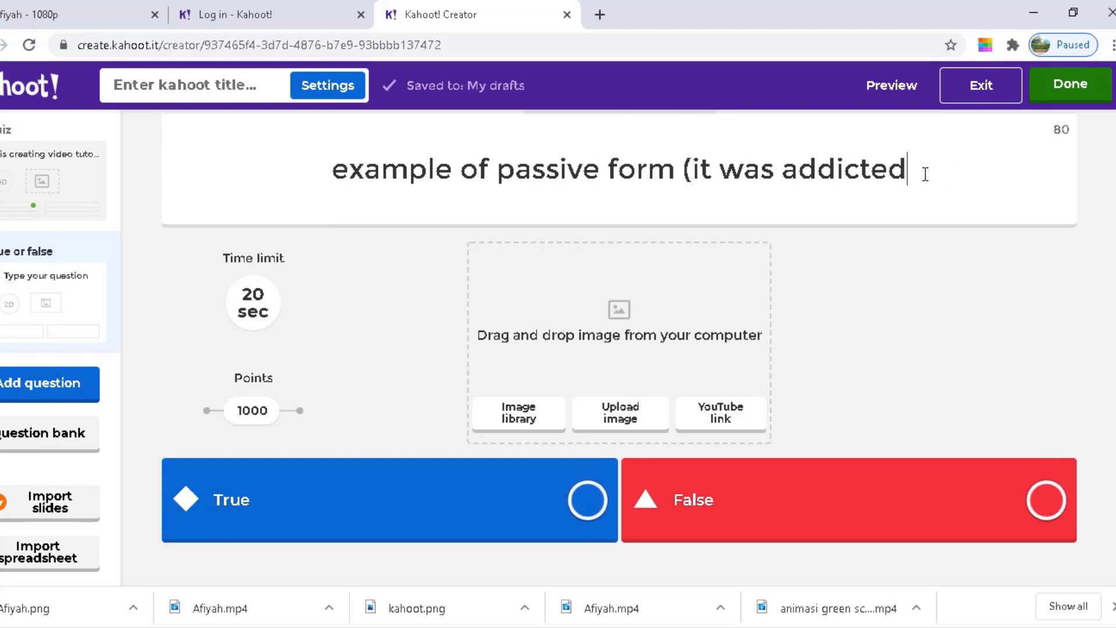
pyautogui.write(')')
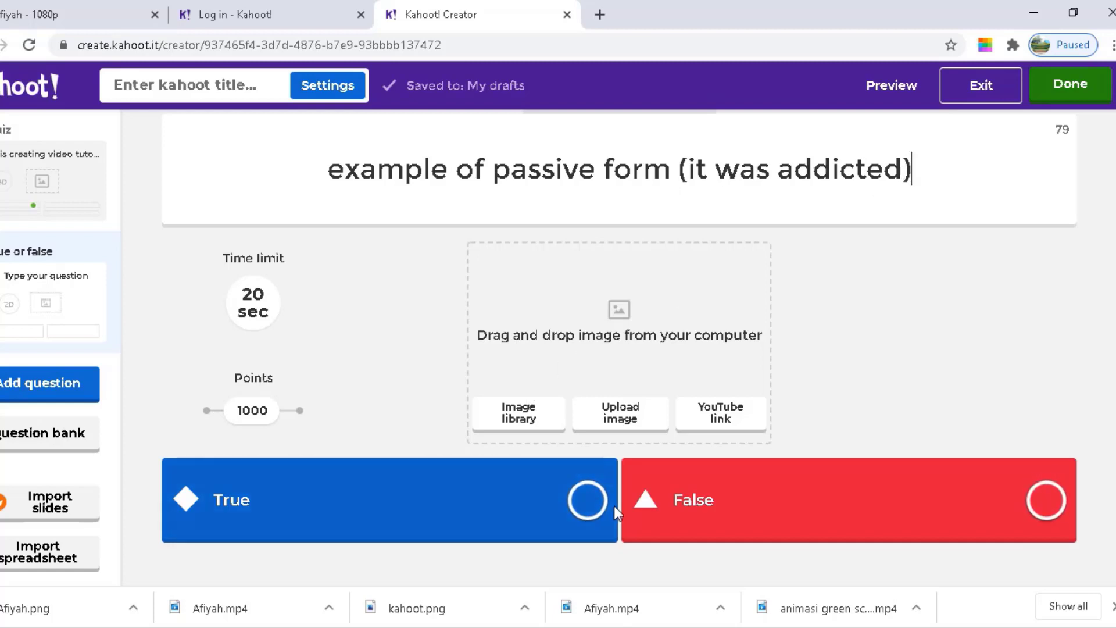
# Mark True as the correct answer and set the time limit to 30 seconds
pyautogui.click(586, 500)
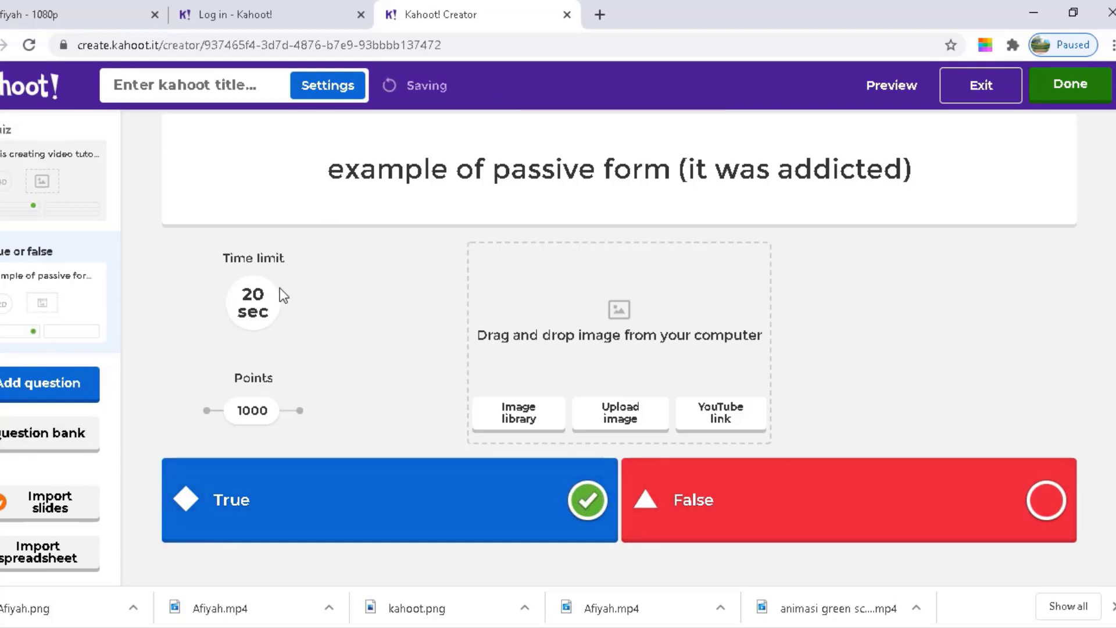
pyautogui.click(263, 309)
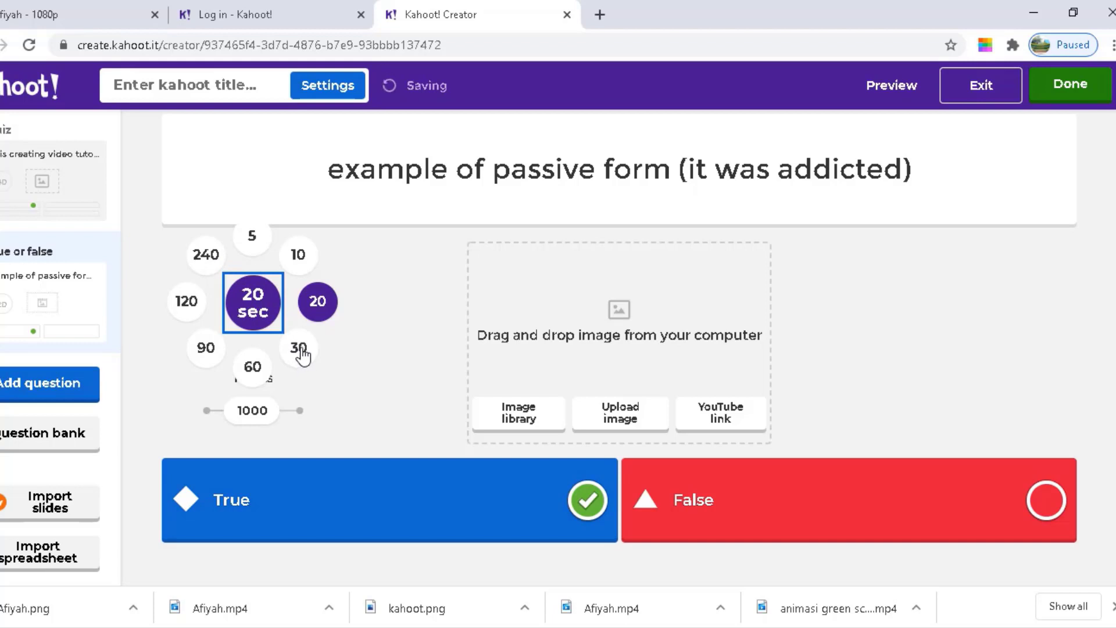
pyautogui.click(301, 354)
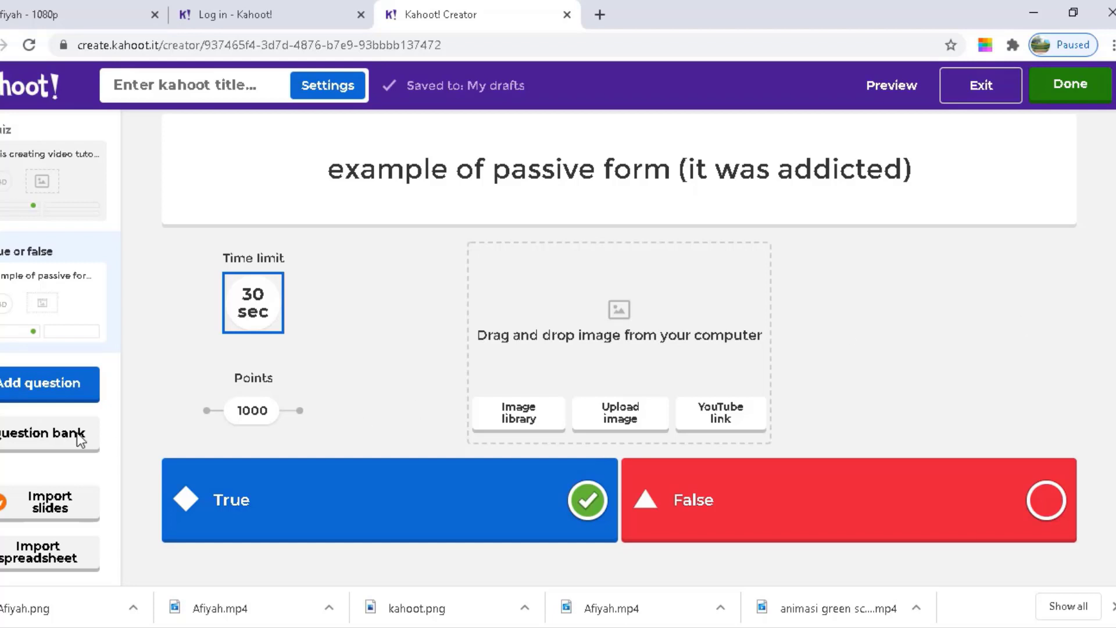
pyautogui.click(29, 389)
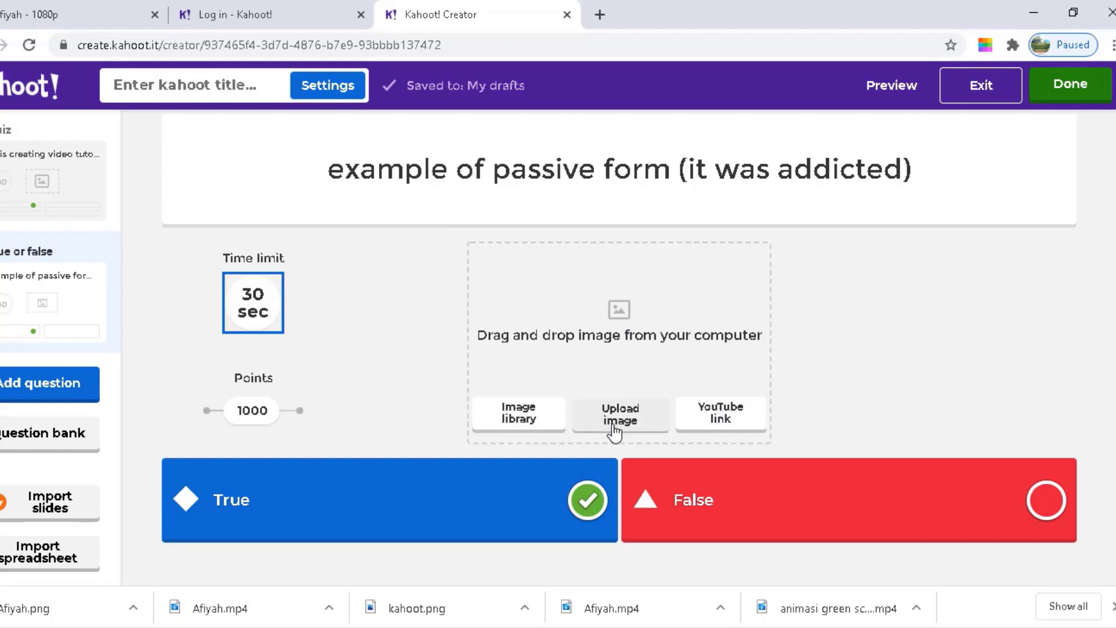
# Insert the avocado photo from the image library, then return to question 1
pyautogui.click(516, 426)
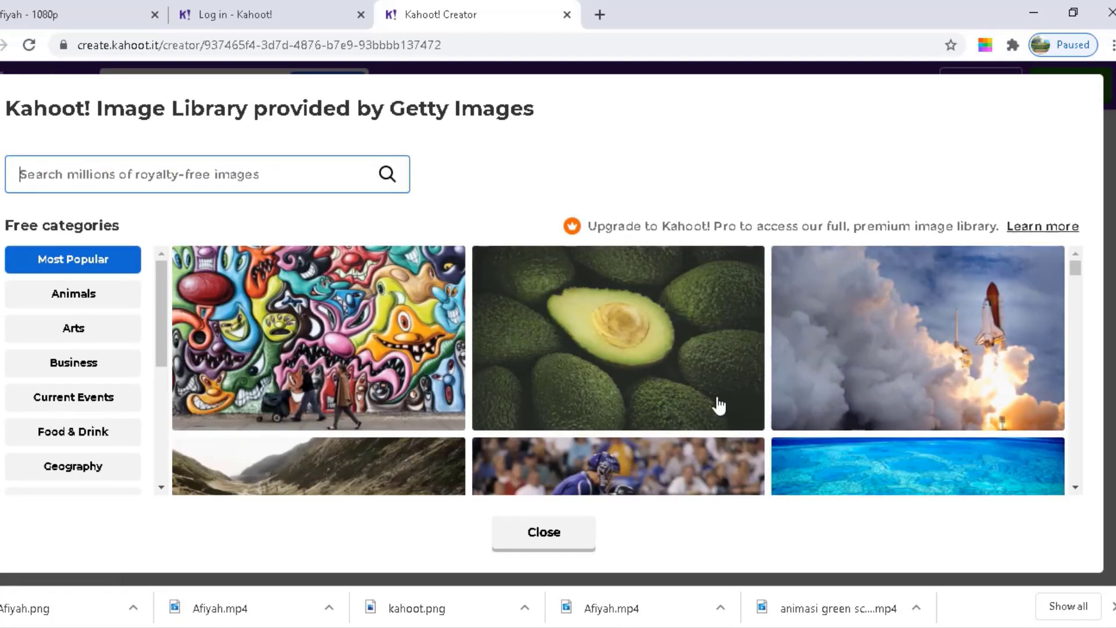
pyautogui.click(608, 361)
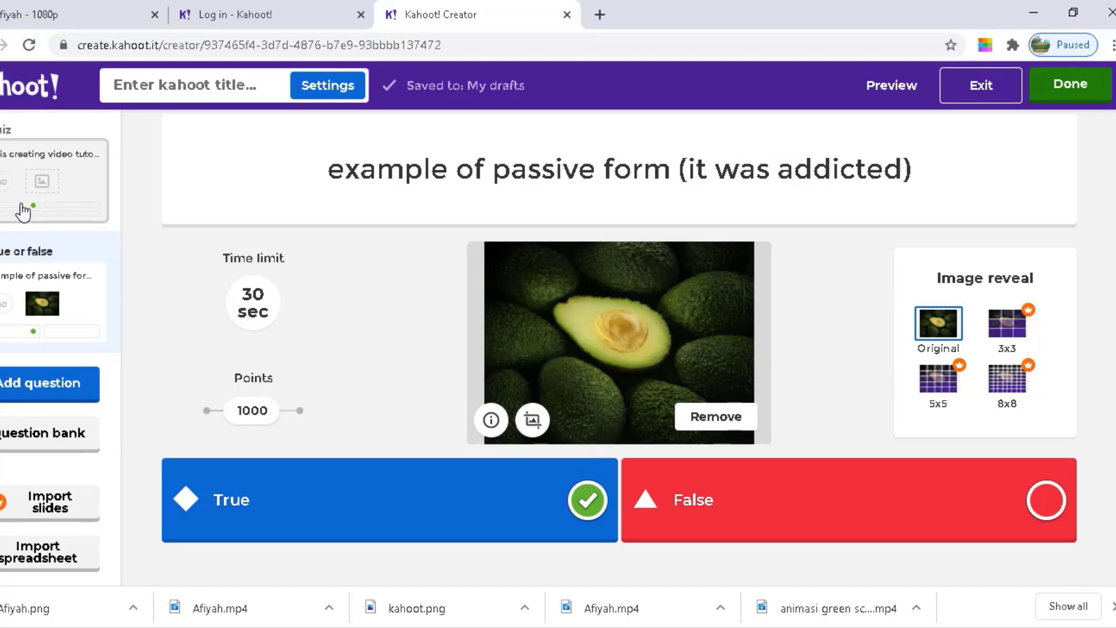
pyautogui.click(24, 212)
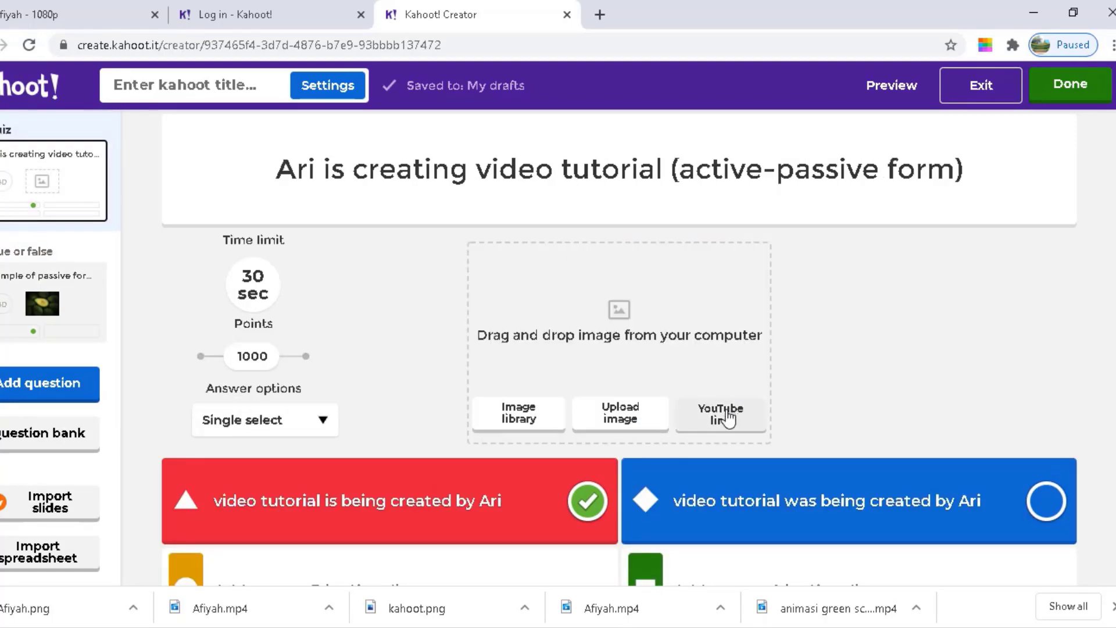
# Open the YouTube link dialog on the first question, then cancel it
pyautogui.click(728, 416)
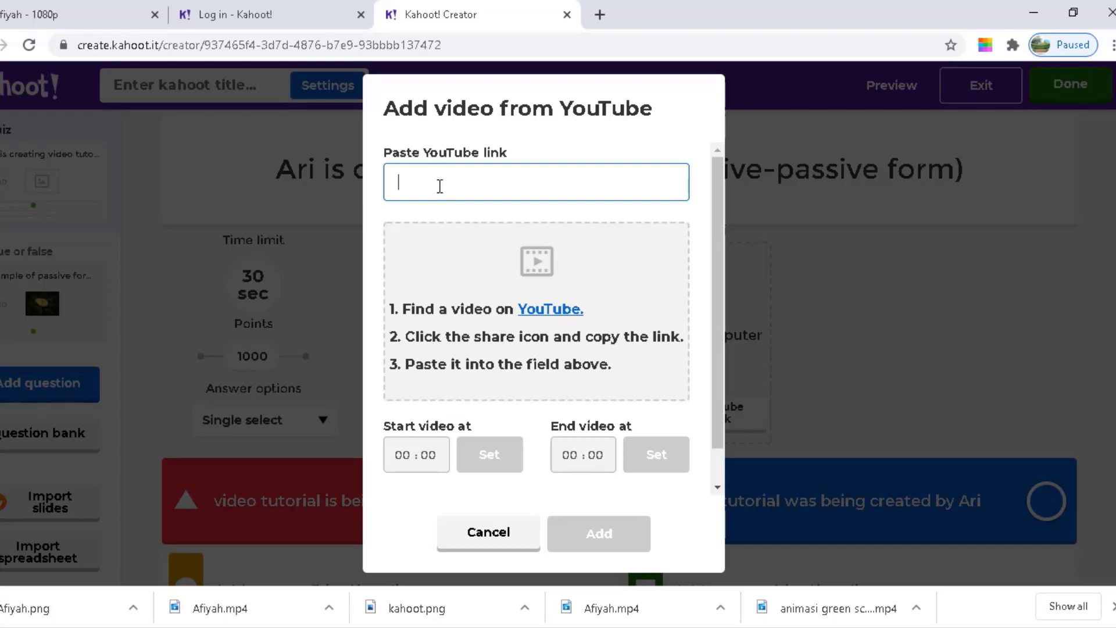
pyautogui.click(462, 539)
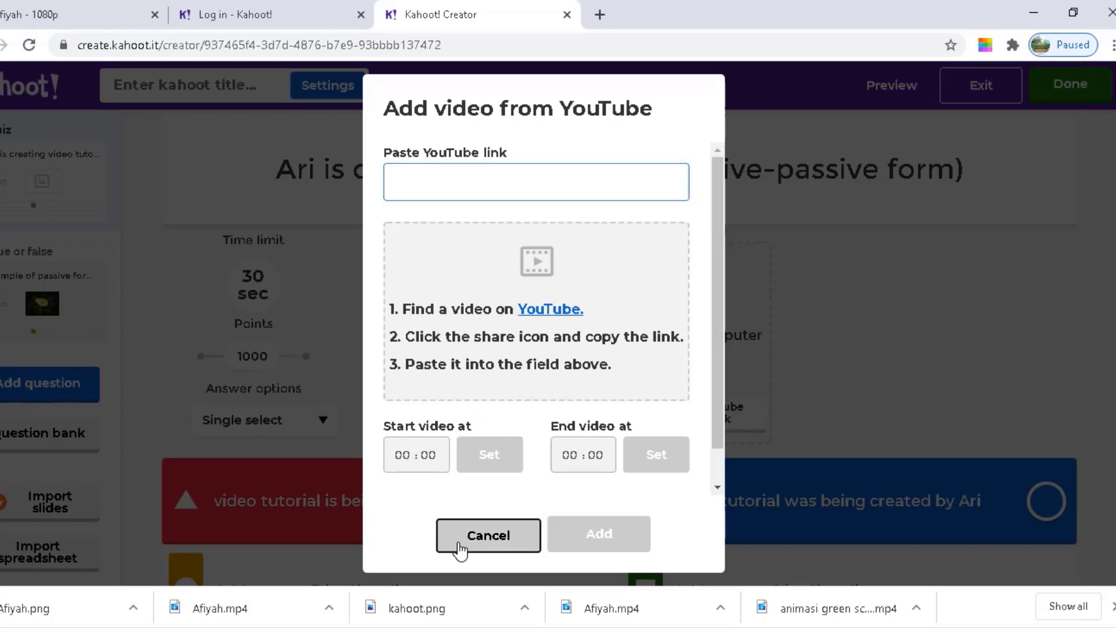
pyautogui.scroll(-1, 619, 349)
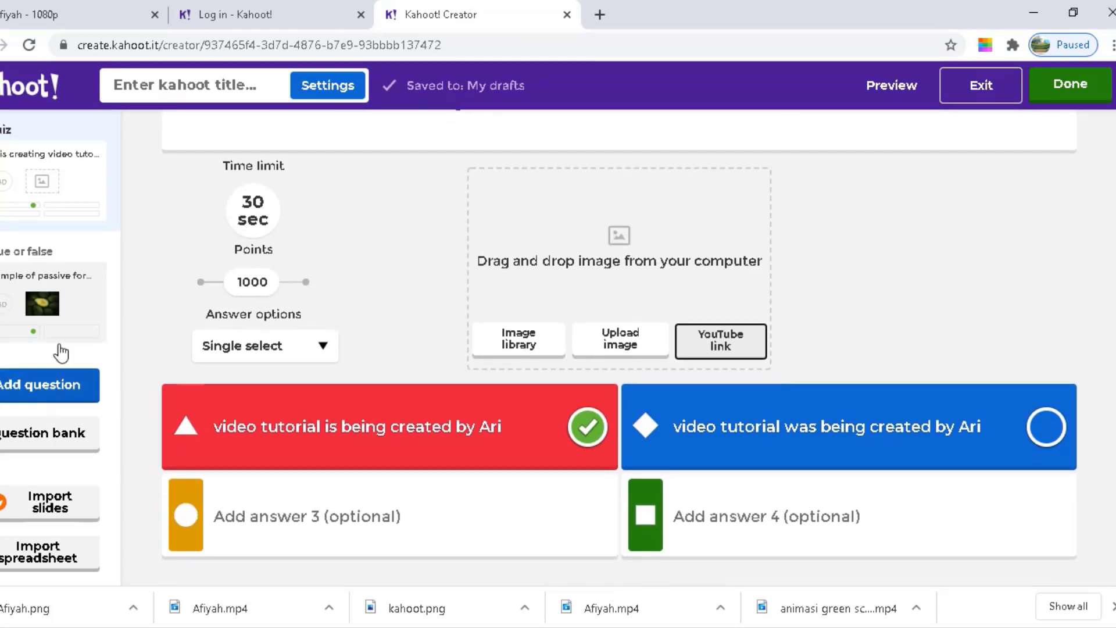
# Add a new blank Quiz question, start its YouTube link, and open a new browser tab
pyautogui.click(45, 389)
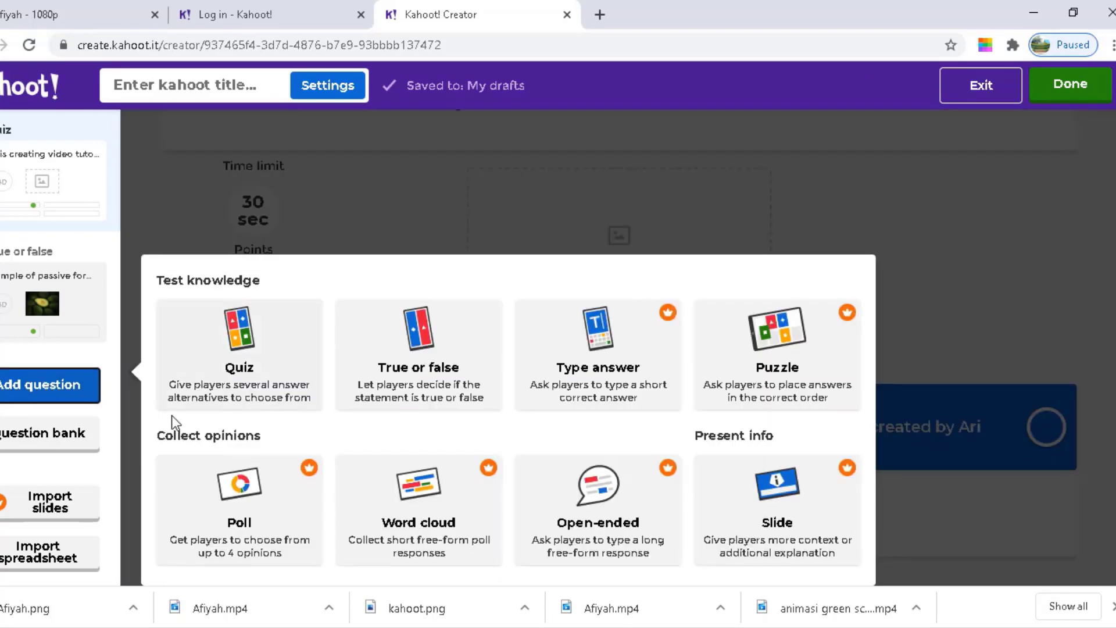
pyautogui.click(242, 370)
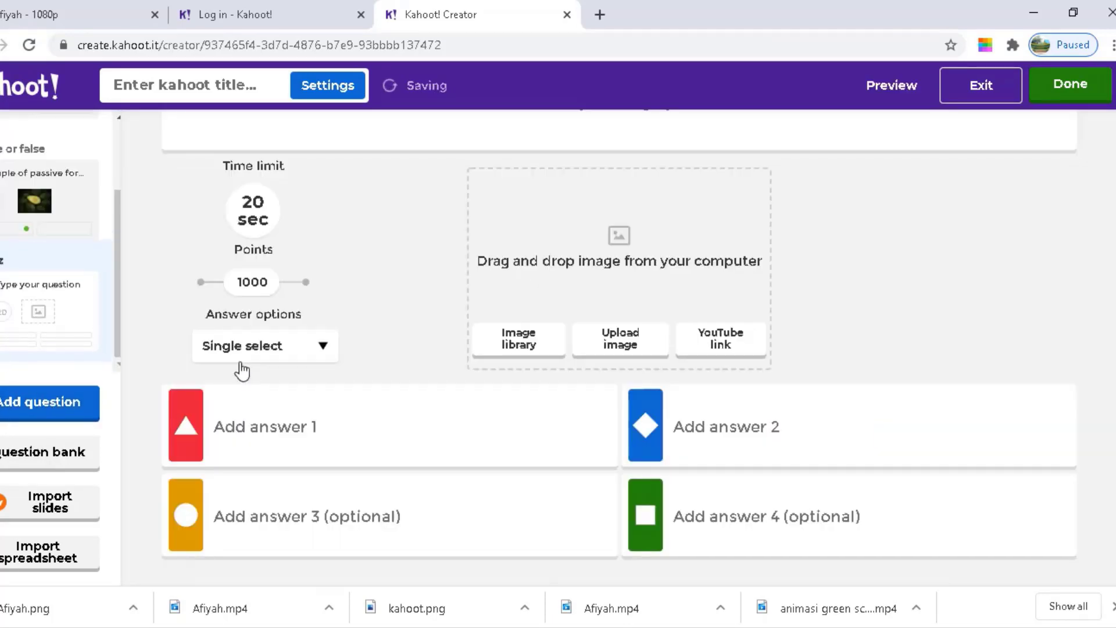
pyautogui.click(705, 353)
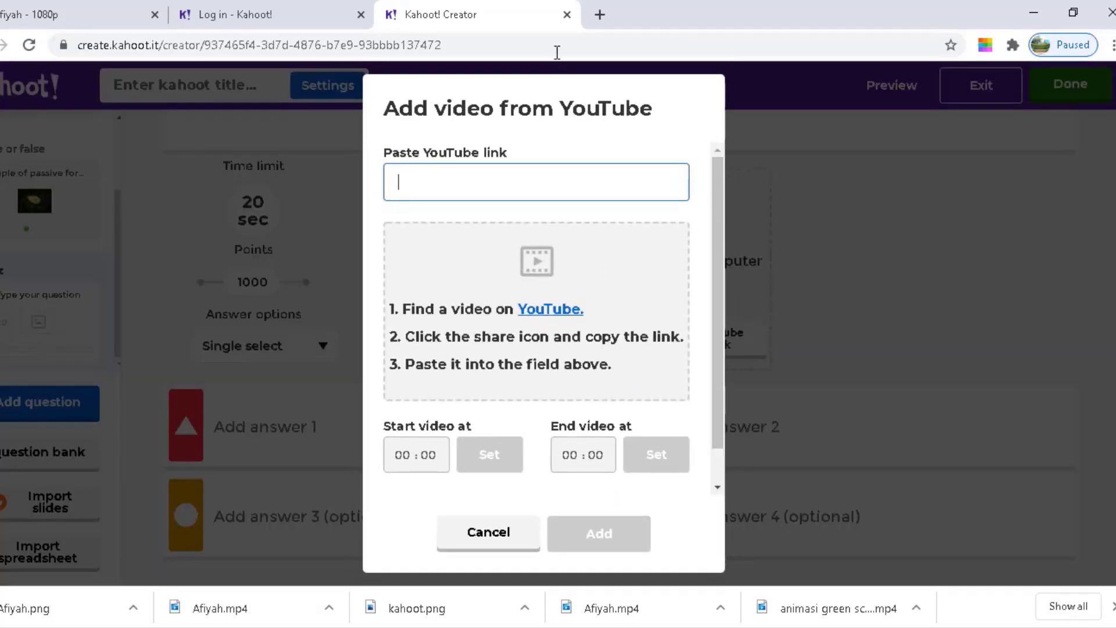
pyautogui.click(599, 15)
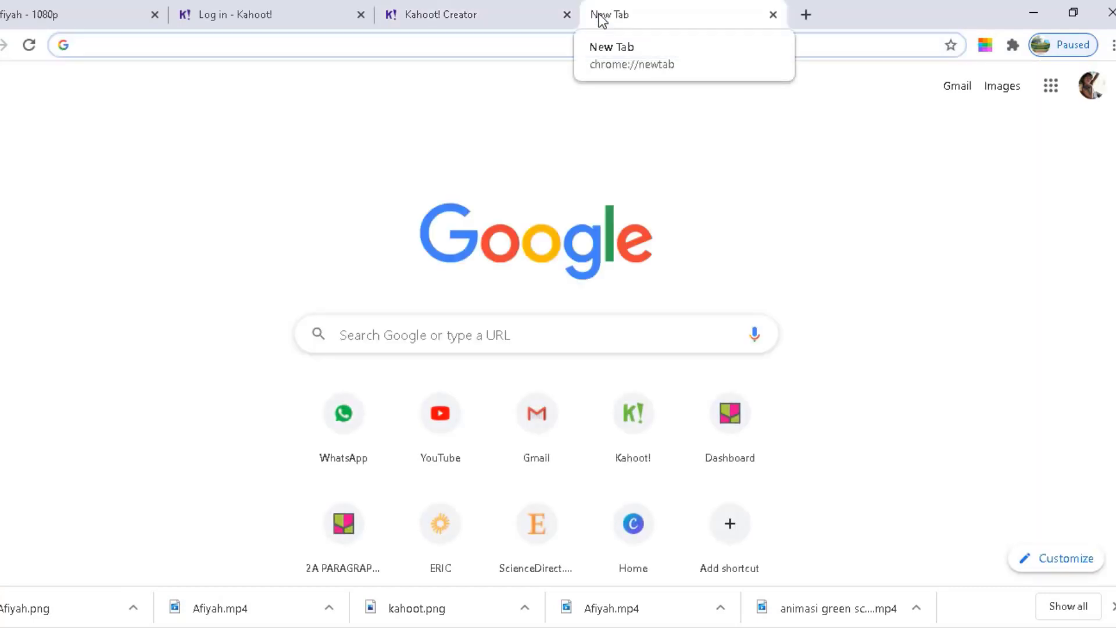
# Search Google for 'ted talk' and open the Brené Brown talk from the video results
pyautogui.write('tedtalk')
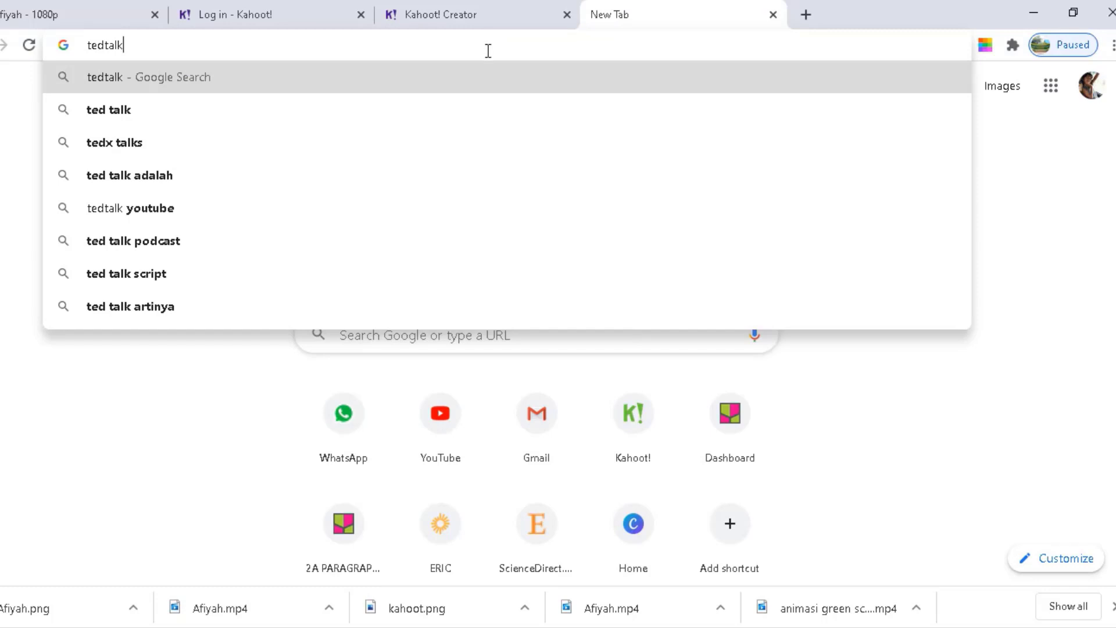
pyautogui.click(385, 109)
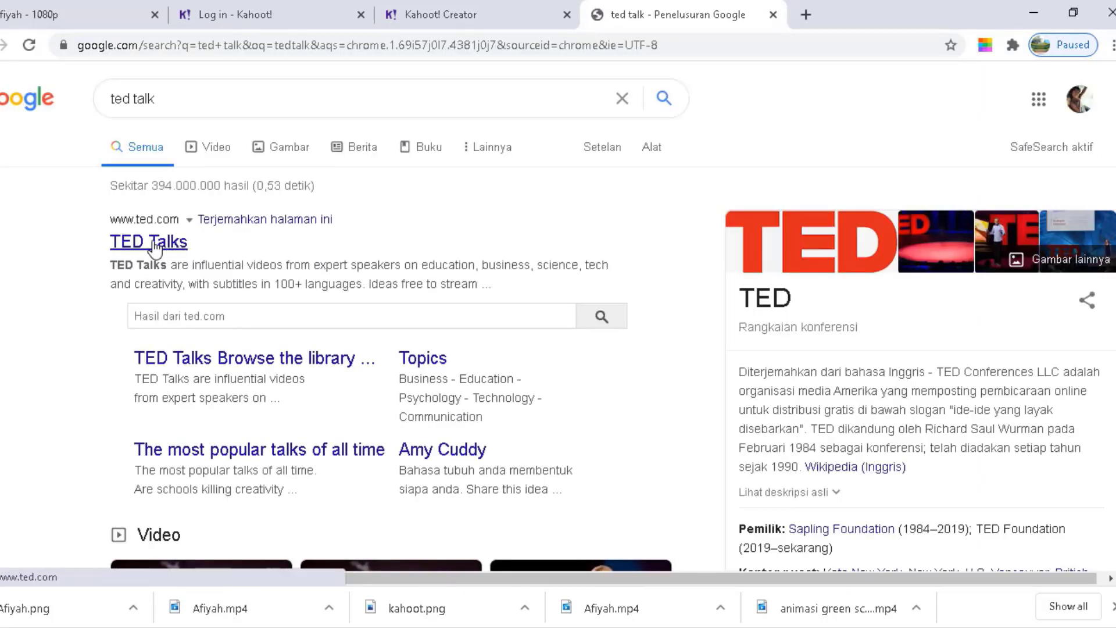
pyautogui.scroll(-5, 328, 298)
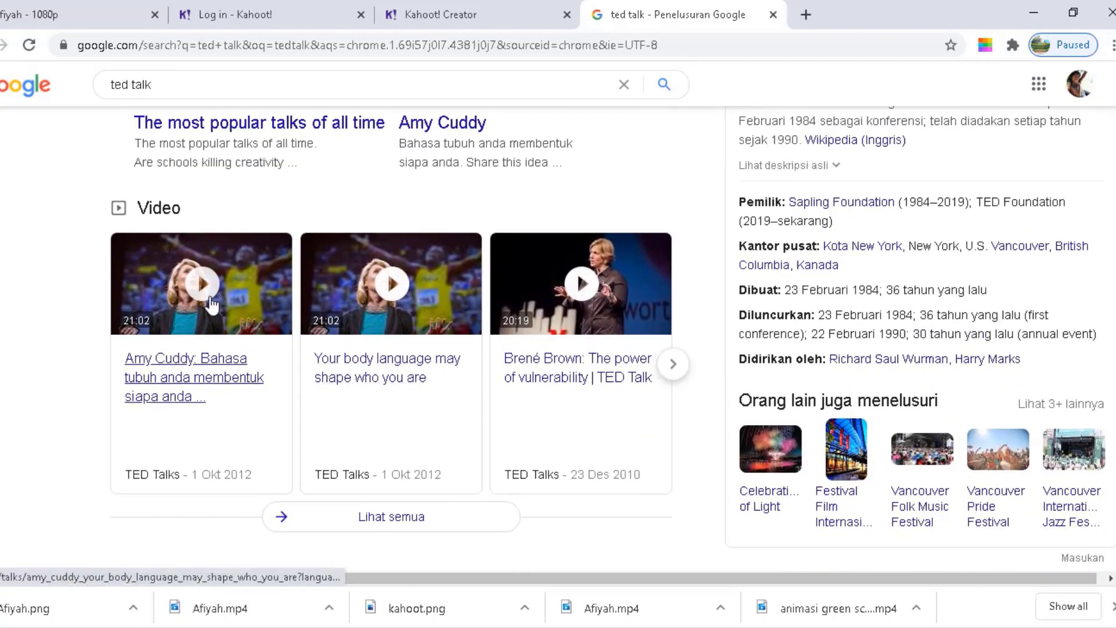
pyautogui.click(611, 286)
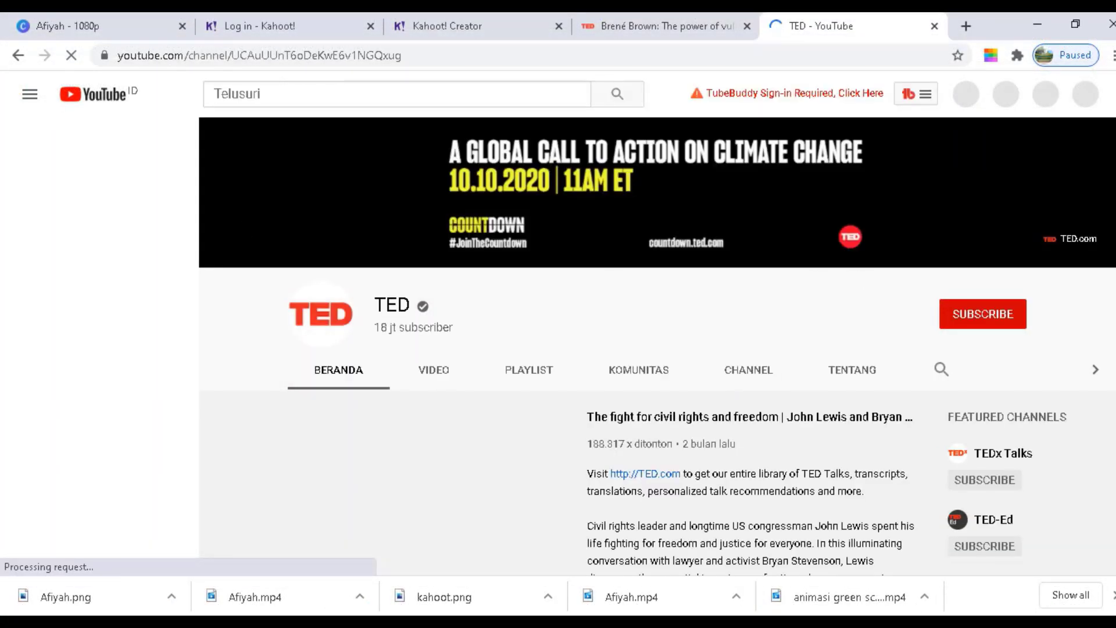
# Open the TED channel's videos and play the daily habits and political violence talk
pyautogui.scroll(-4, 460, 464)
pyautogui.scroll(-1, 460, 464)
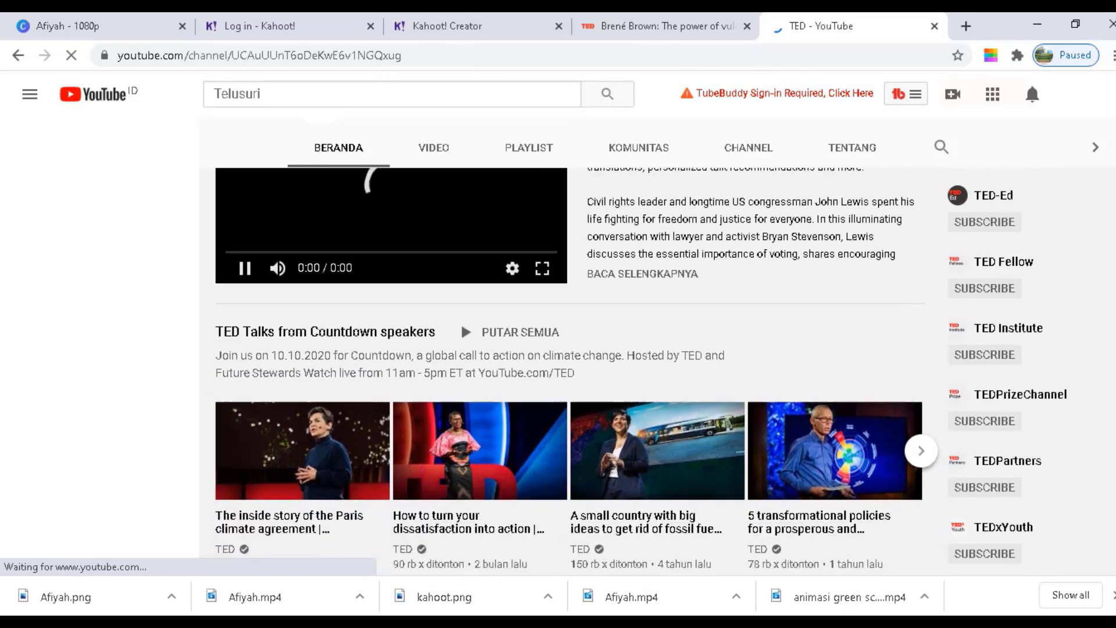
pyautogui.scroll(4, 508, 274)
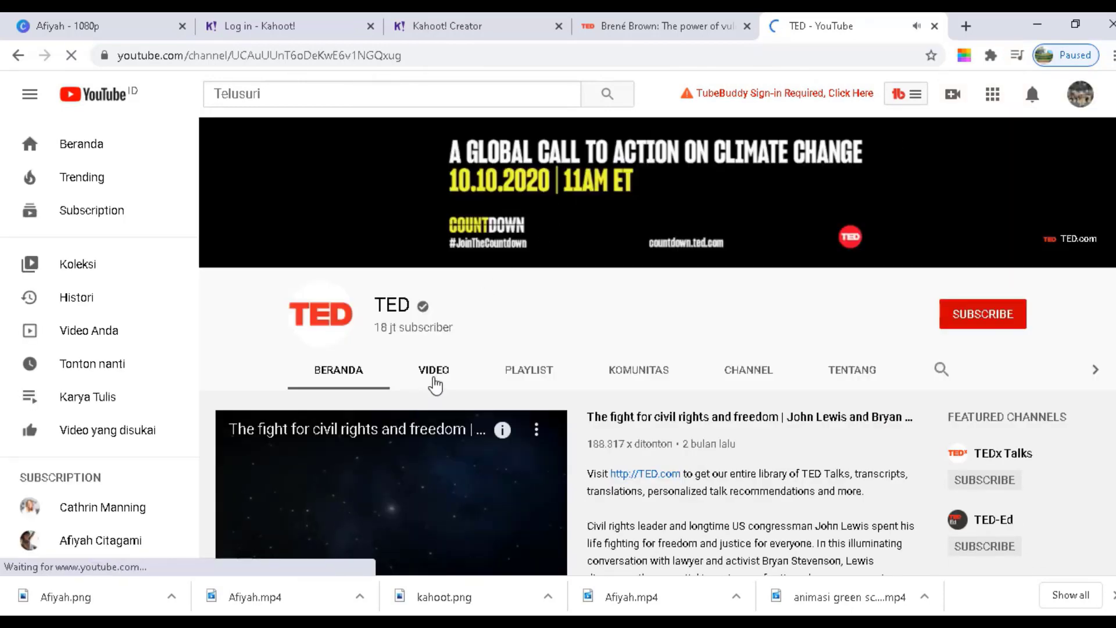
pyautogui.click(435, 377)
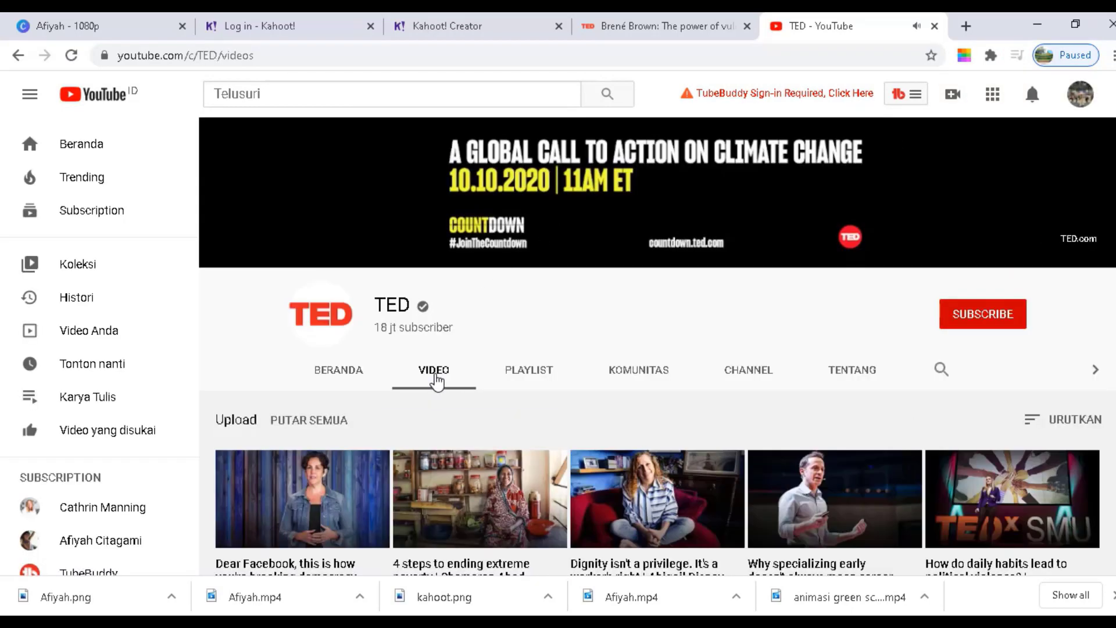
pyautogui.scroll(-4, 658, 349)
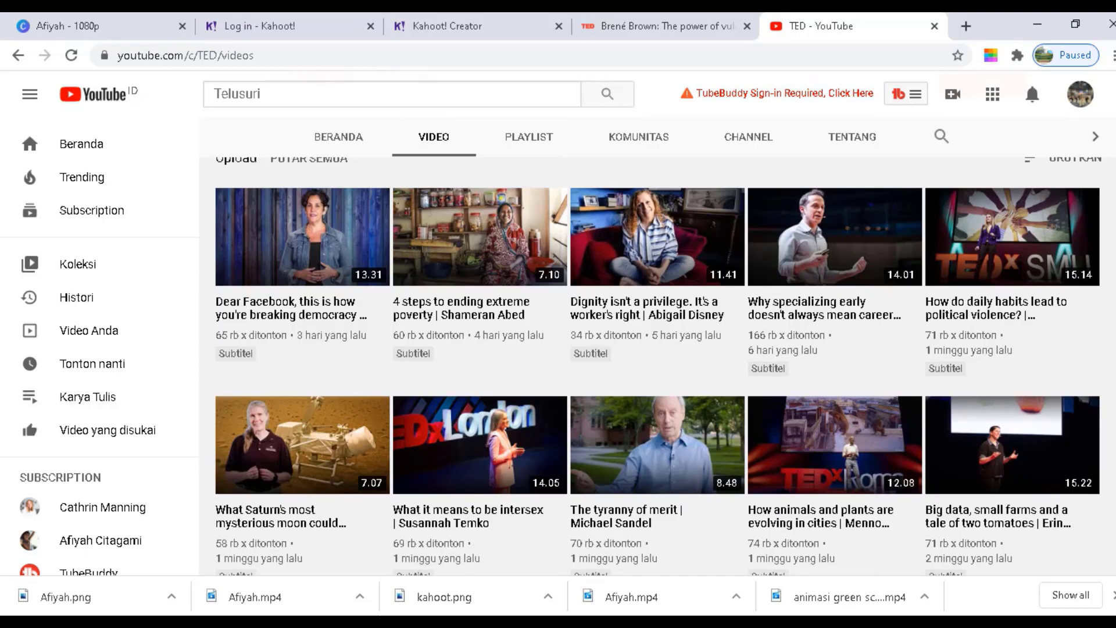
pyautogui.moveTo(990, 258)
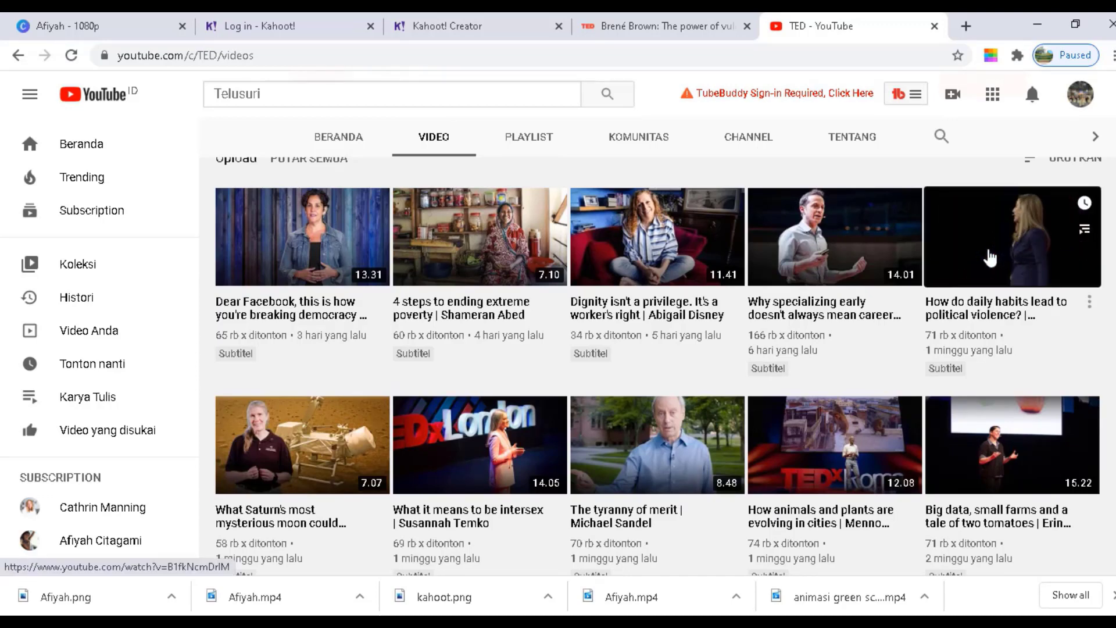
pyautogui.click(989, 258)
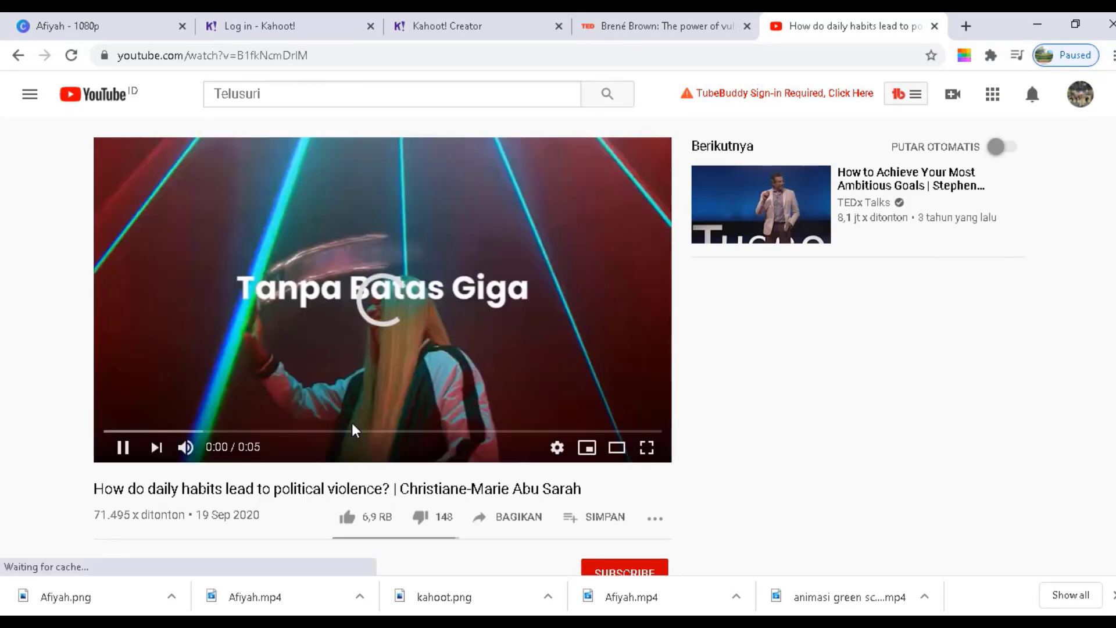
# Copy the video's share link, pause the ad, and return to the Kahoot! creator
pyautogui.click(508, 521)
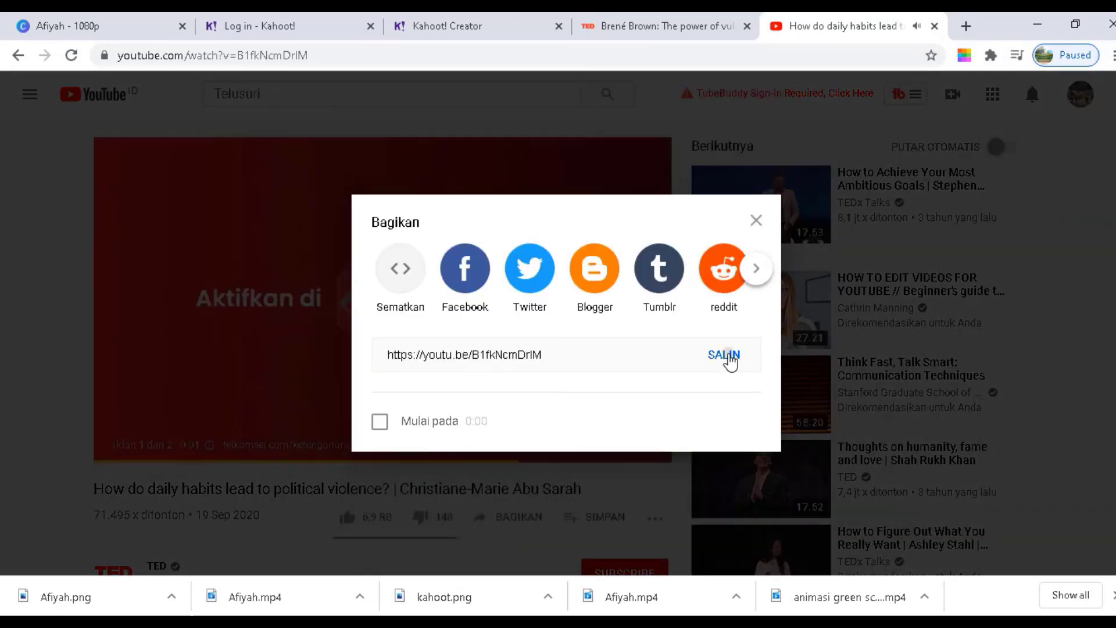
pyautogui.click(729, 358)
pyautogui.click(756, 220)
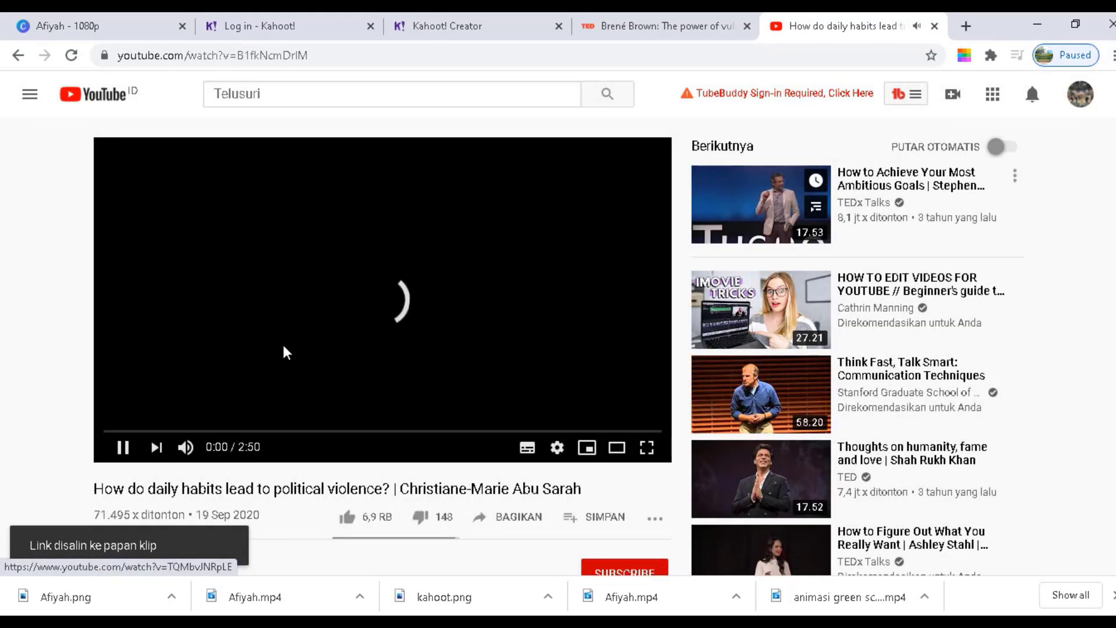
pyautogui.click(122, 448)
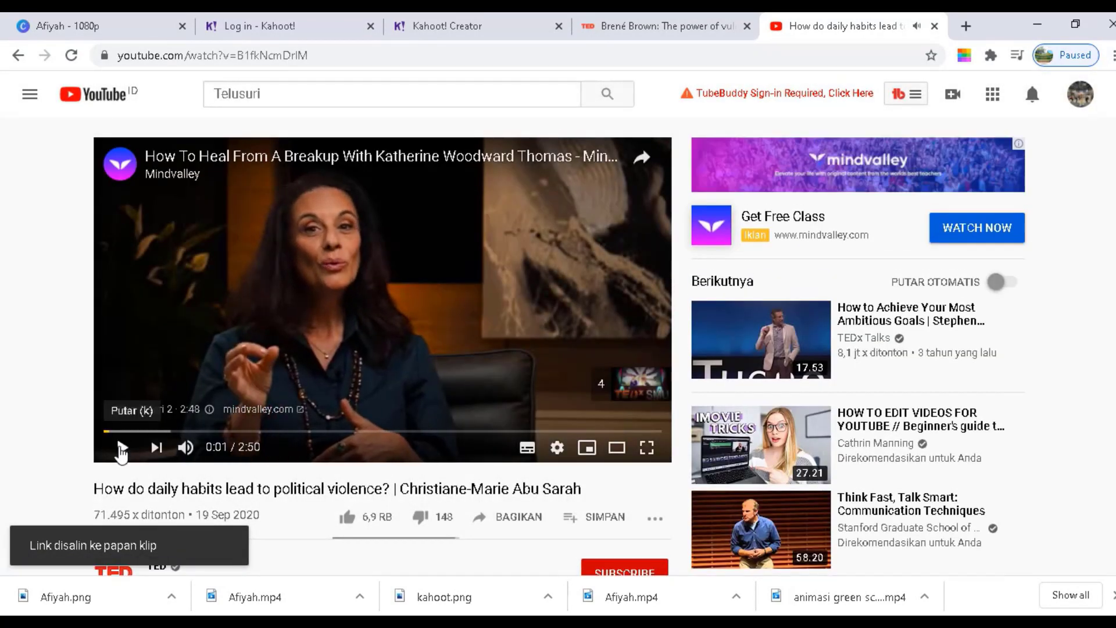
pyautogui.click(452, 26)
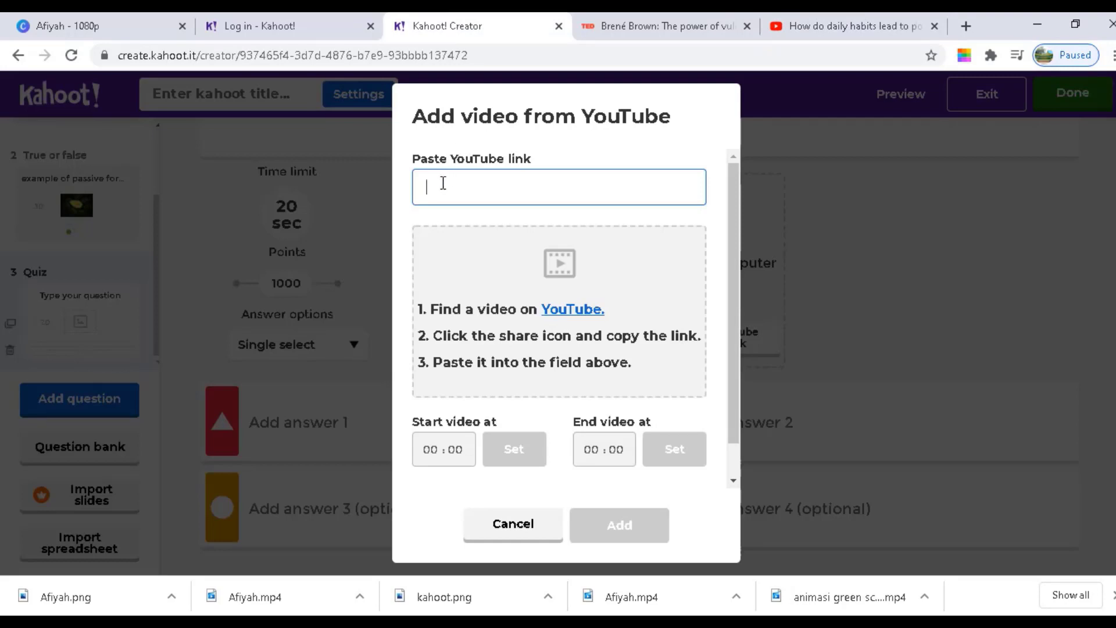
# Paste the TED video link into question 3, start it at 0:08, and add it
pyautogui.rightClick(443, 183)
pyautogui.click(510, 308)
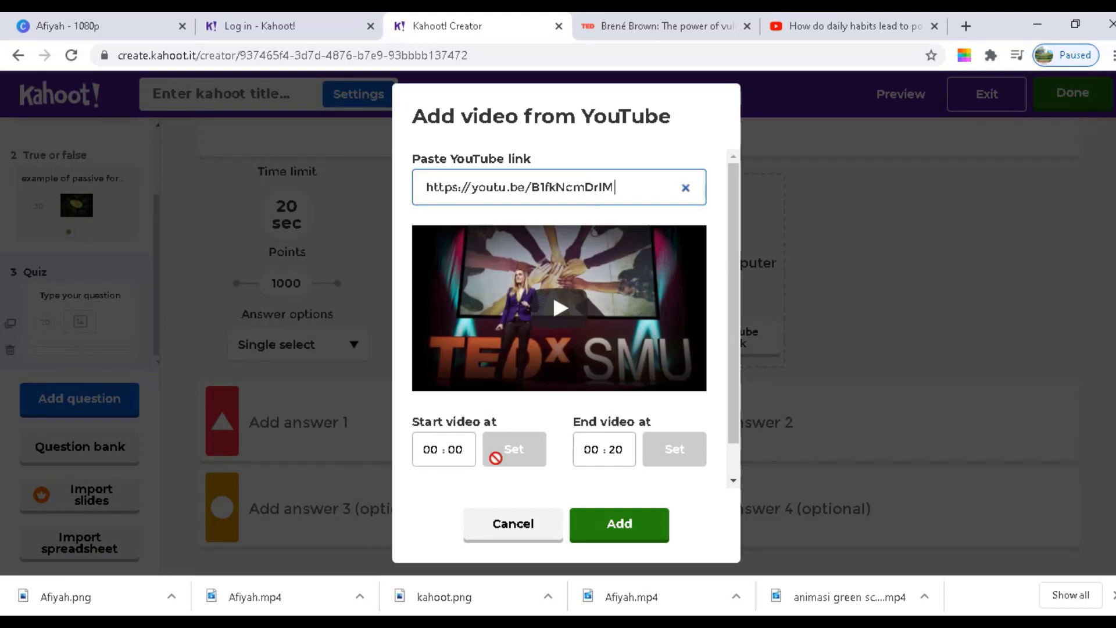
pyautogui.click(611, 523)
pyautogui.click(463, 449)
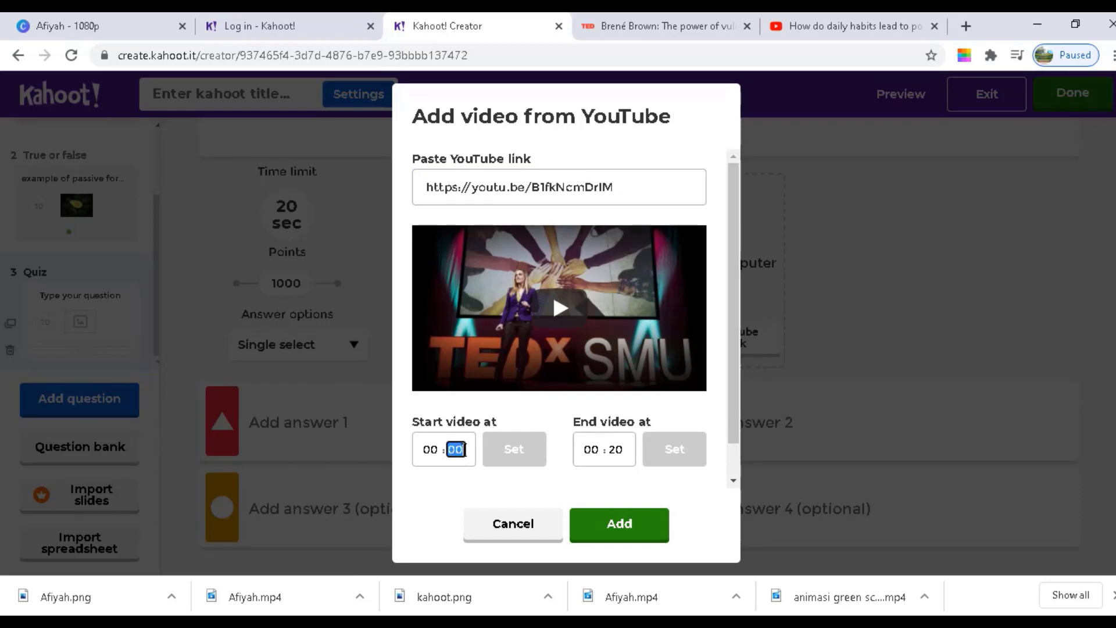
pyautogui.click(464, 449)
pyautogui.write('8')
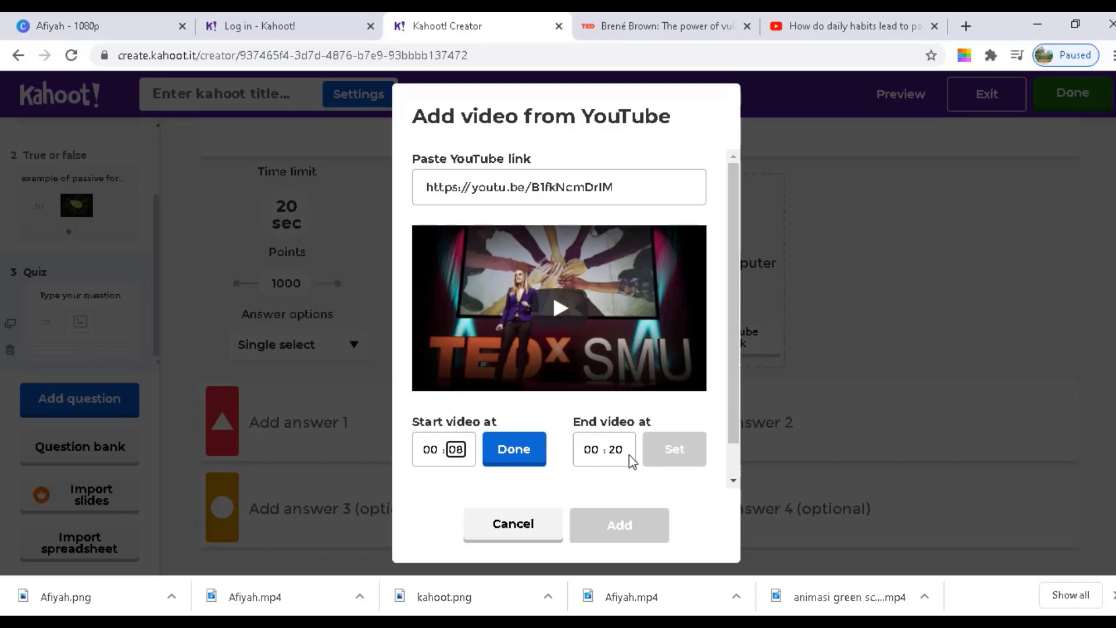
pyautogui.click(522, 466)
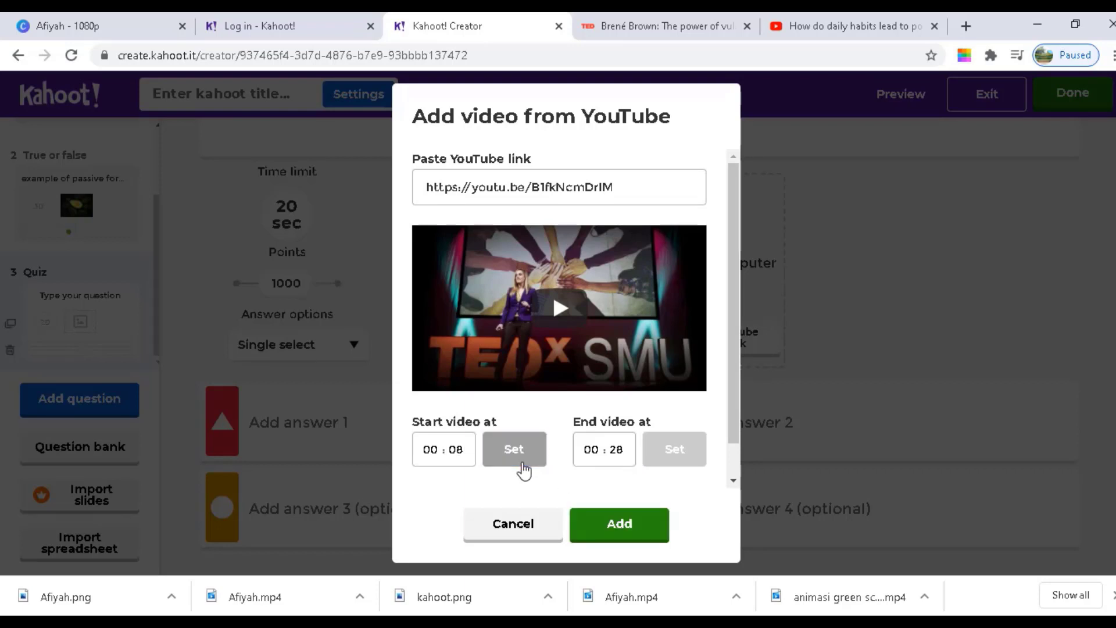
pyautogui.click(633, 535)
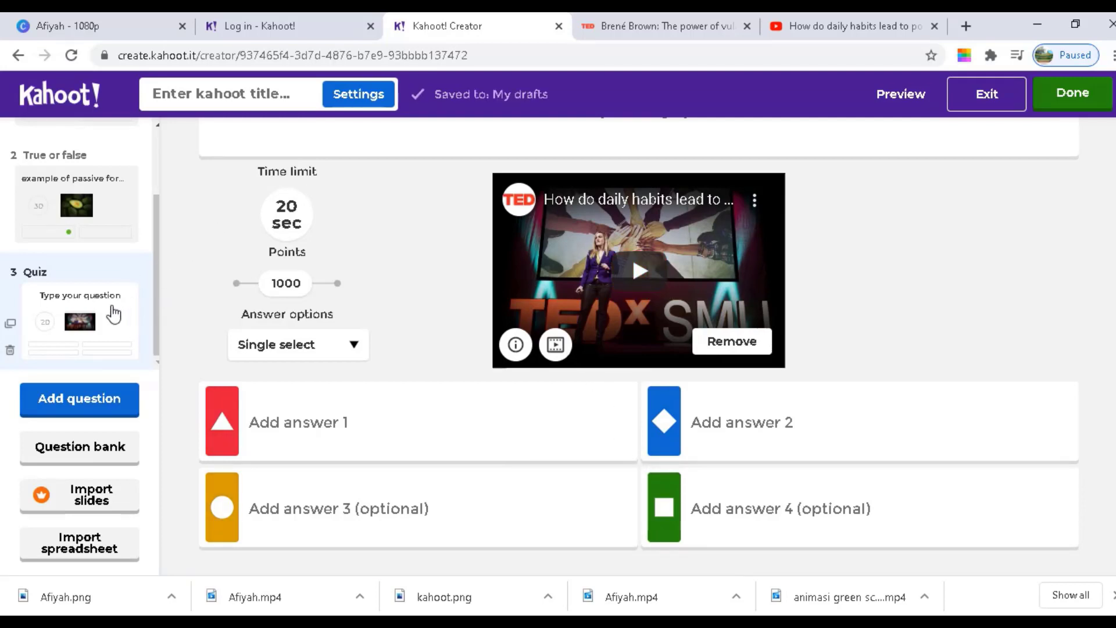
# Enter 'What is she doing?' as question 3's text
pyautogui.click(348, 429)
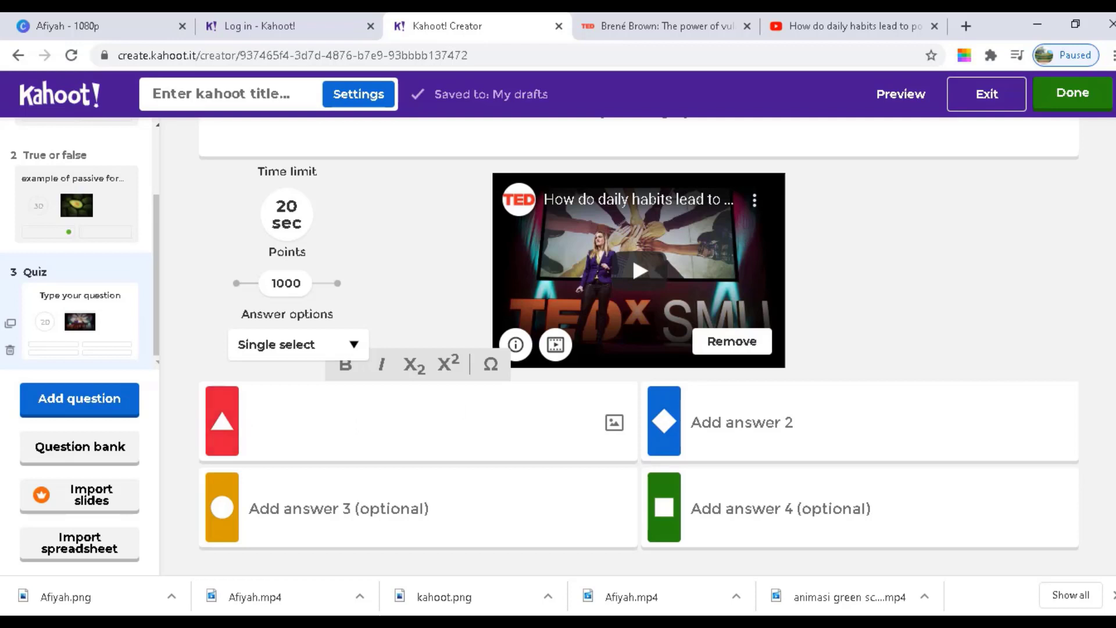
pyautogui.scroll(2, 581, 349)
pyautogui.click(850, 196)
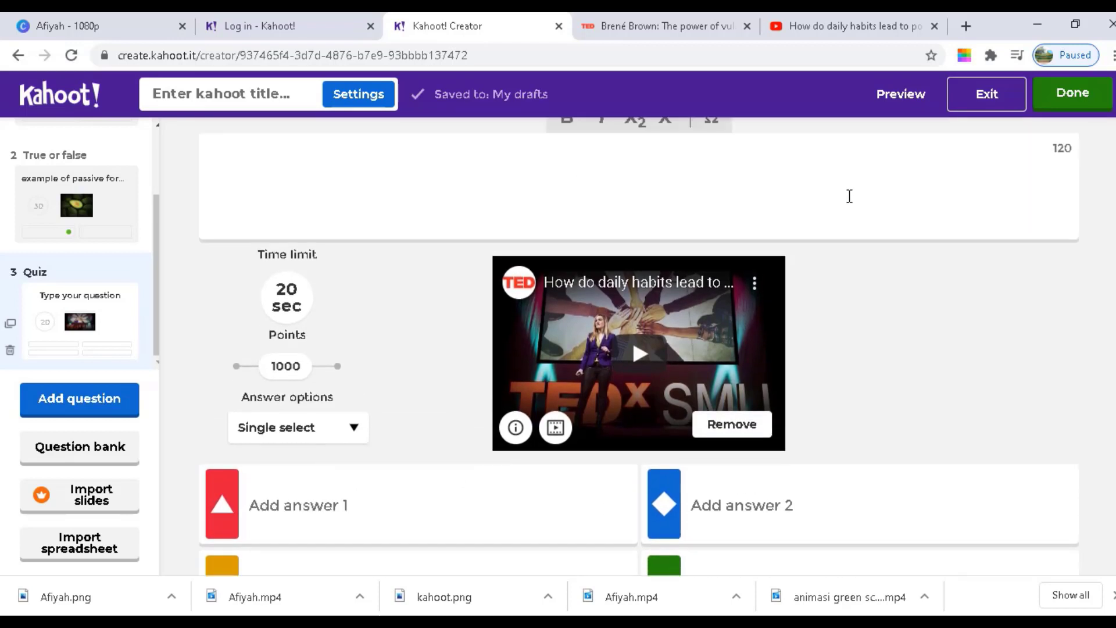
pyautogui.write('What is ')
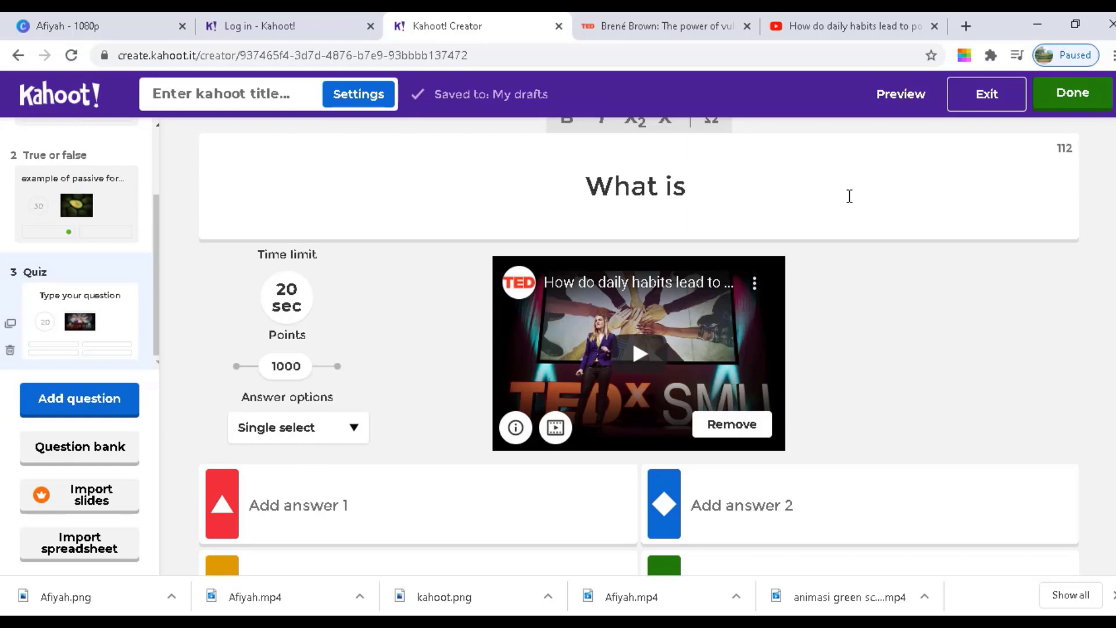
pyautogui.write('she doin')
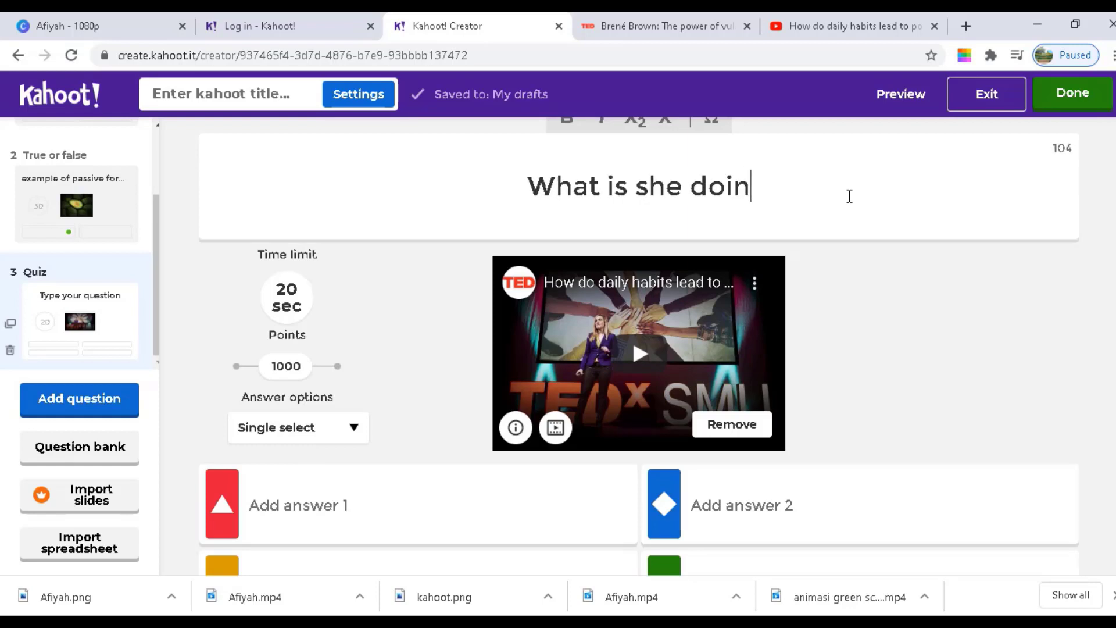
pyautogui.write('g?')
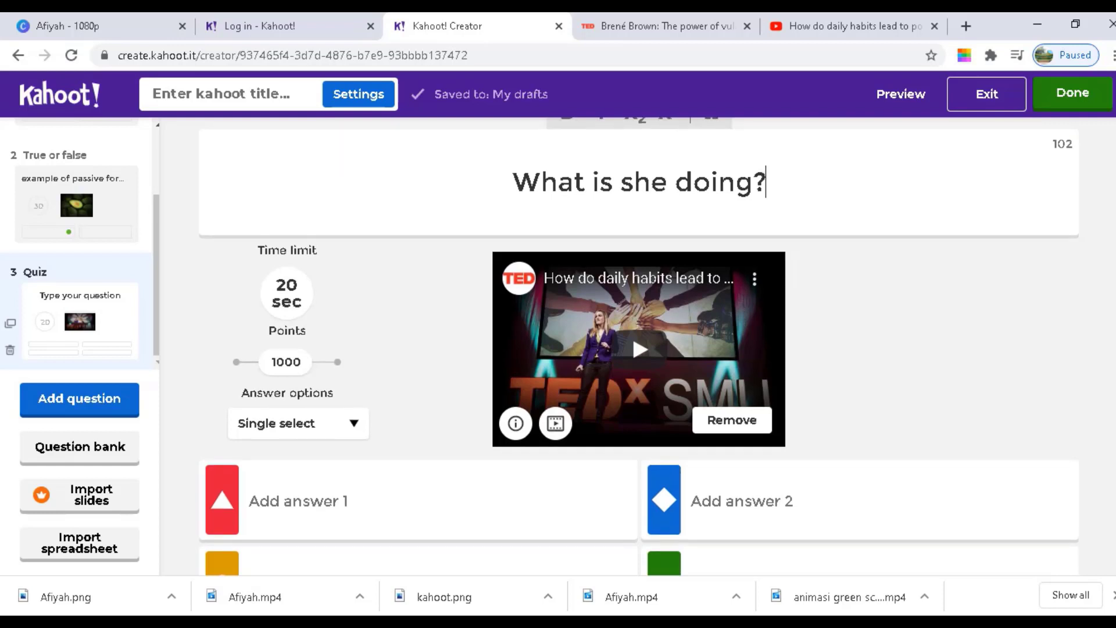
# Fill in the four answers: talking, presenting, panting and speaking
pyautogui.scroll(-2, 604, 320)
pyautogui.click(319, 403)
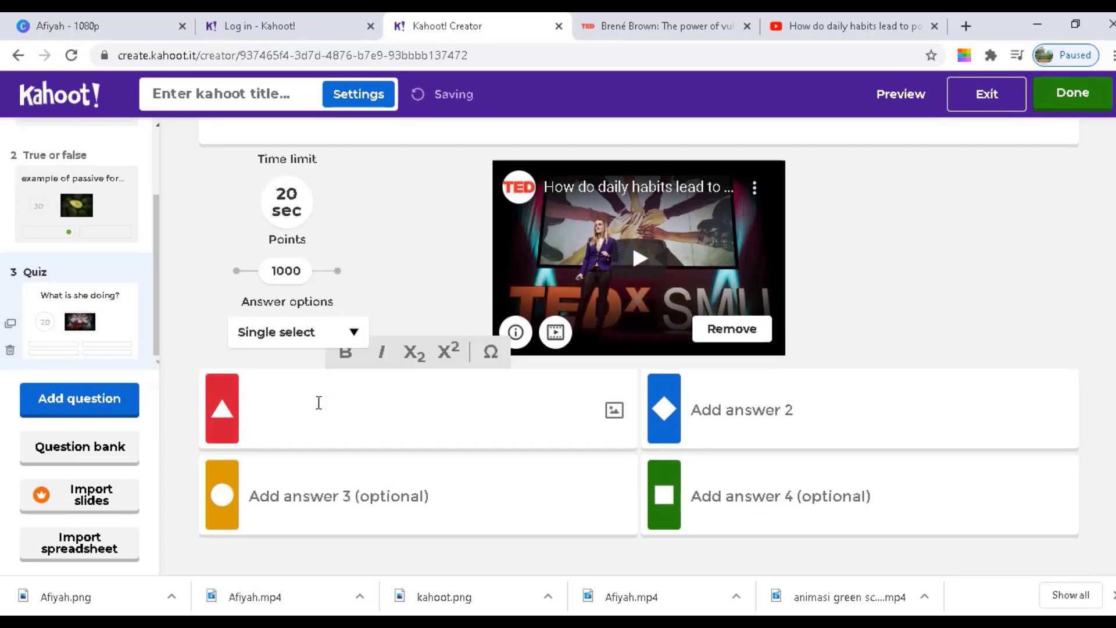
pyautogui.write('talking')
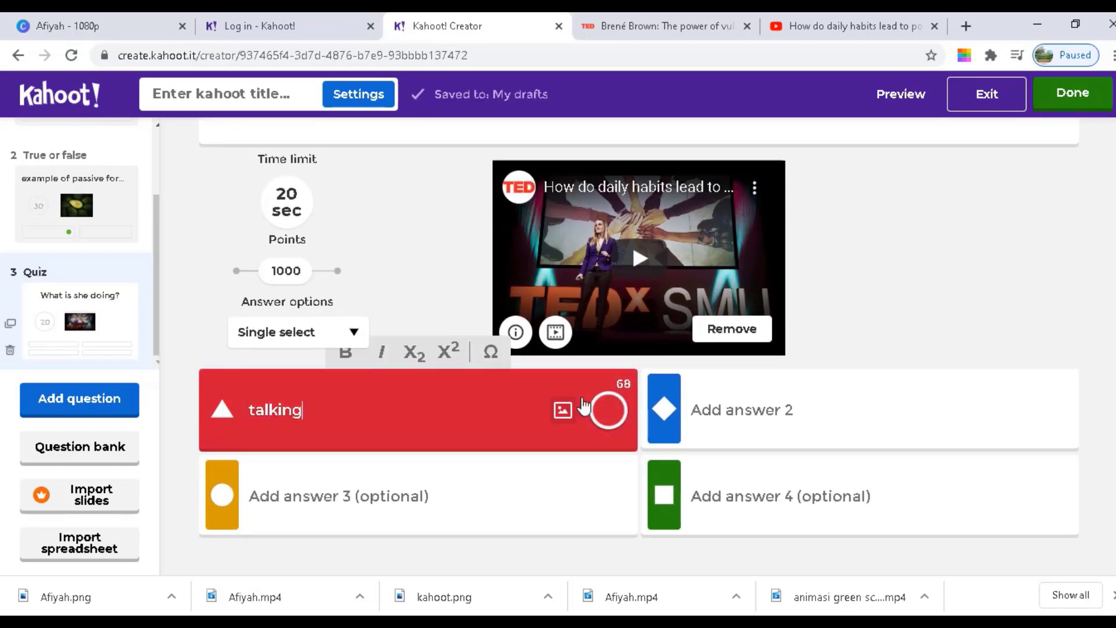
pyautogui.click(767, 421)
pyautogui.write('pr')
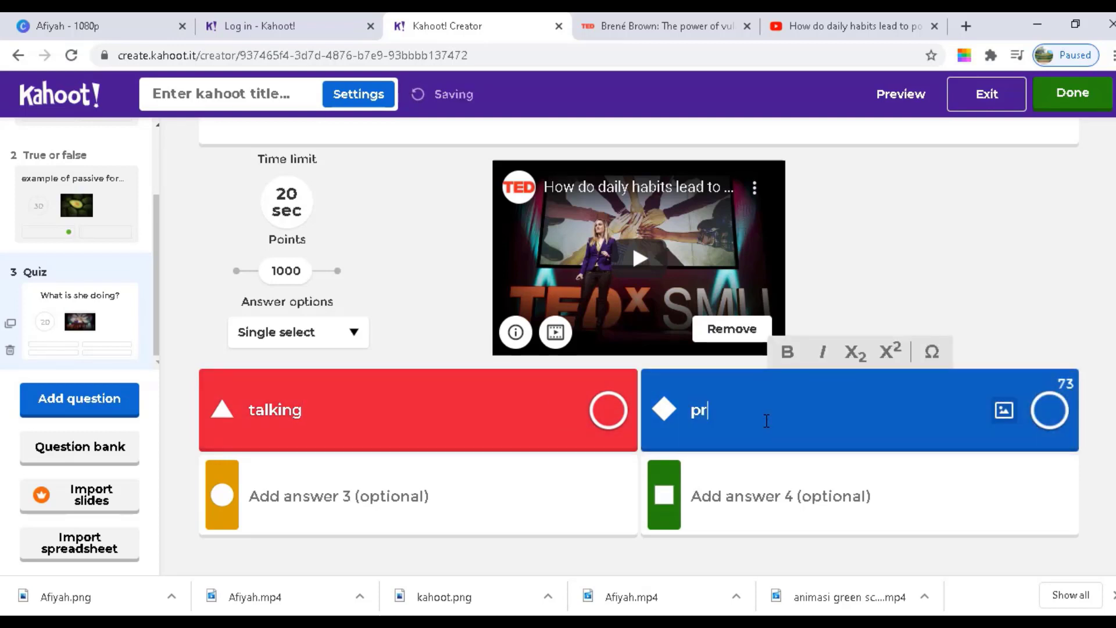
pyautogui.write('esenting')
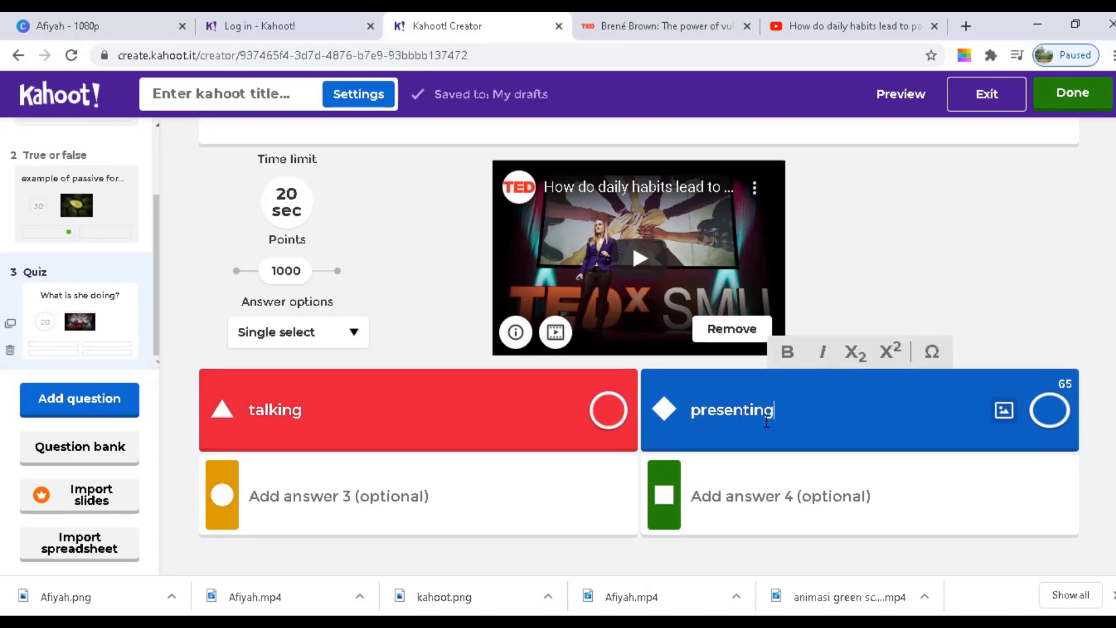
pyautogui.click(426, 508)
pyautogui.write('panting')
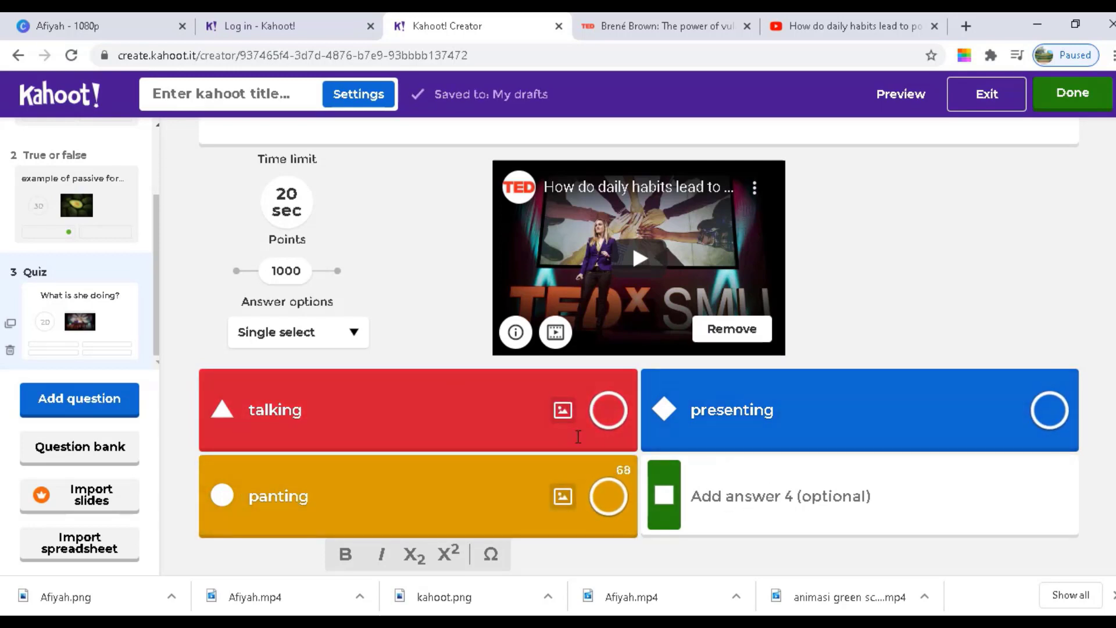
pyautogui.click(772, 506)
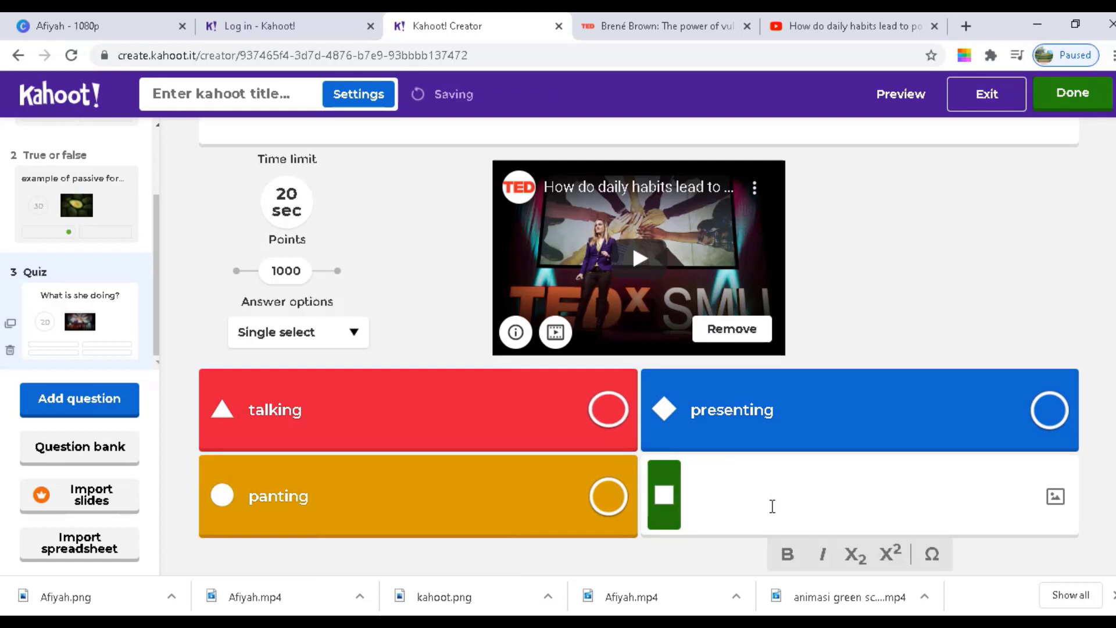
pyautogui.write('speaking')
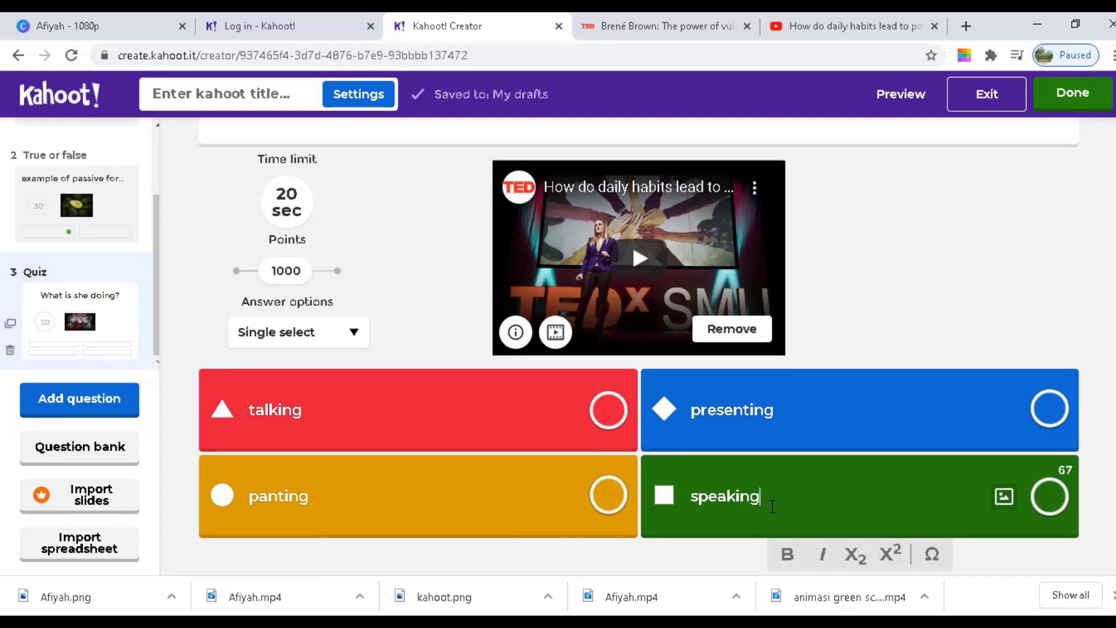
pyautogui.moveTo(365, 411); pyautogui.dragTo(241, 413)
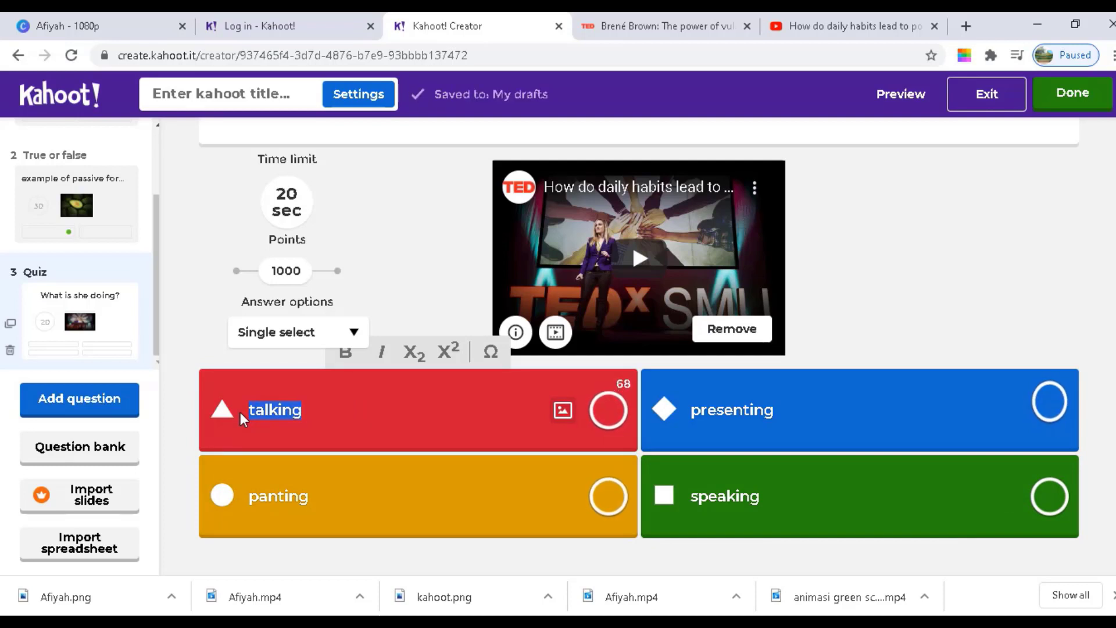
# Replace talking, speaking and presenting with sharing, writing and cooking
pyautogui.write('sharing')
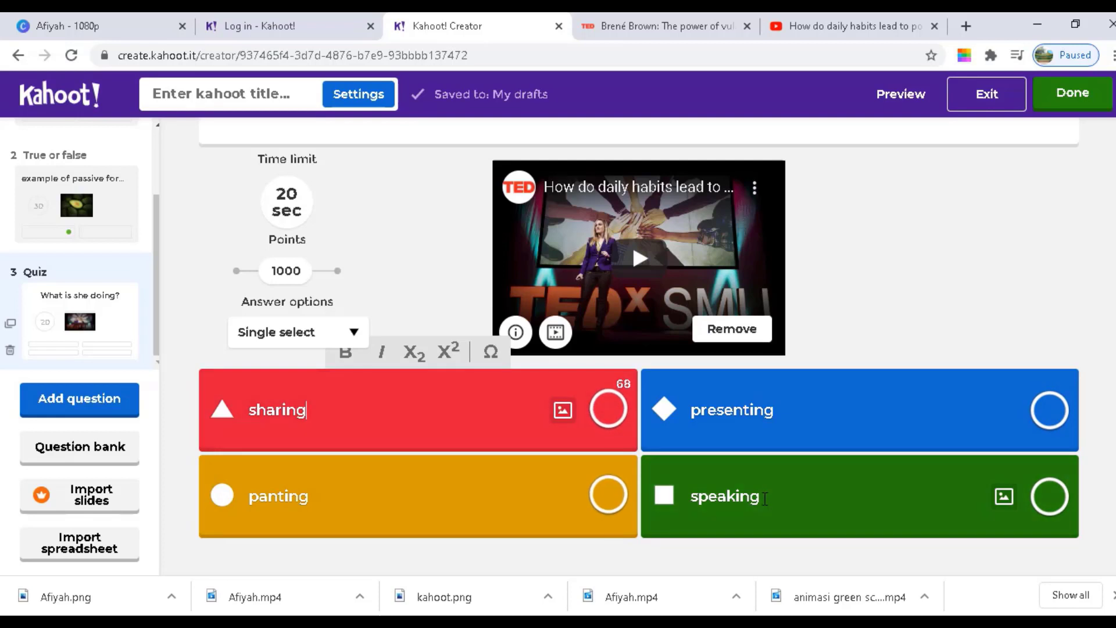
pyautogui.moveTo(762, 496); pyautogui.dragTo(685, 493)
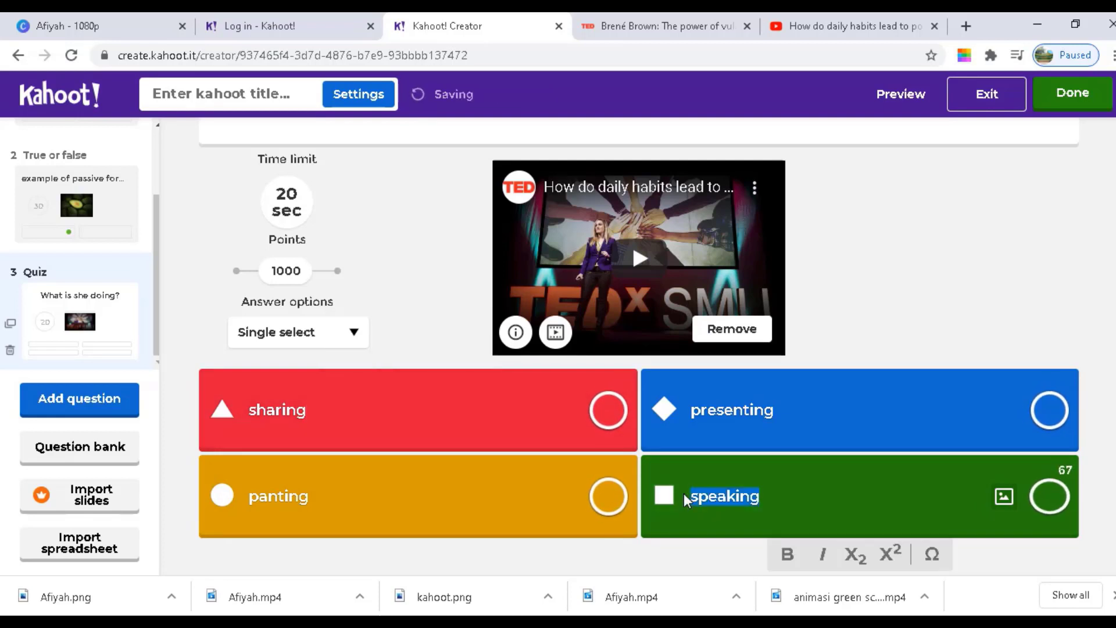
pyautogui.press('BackSpace')
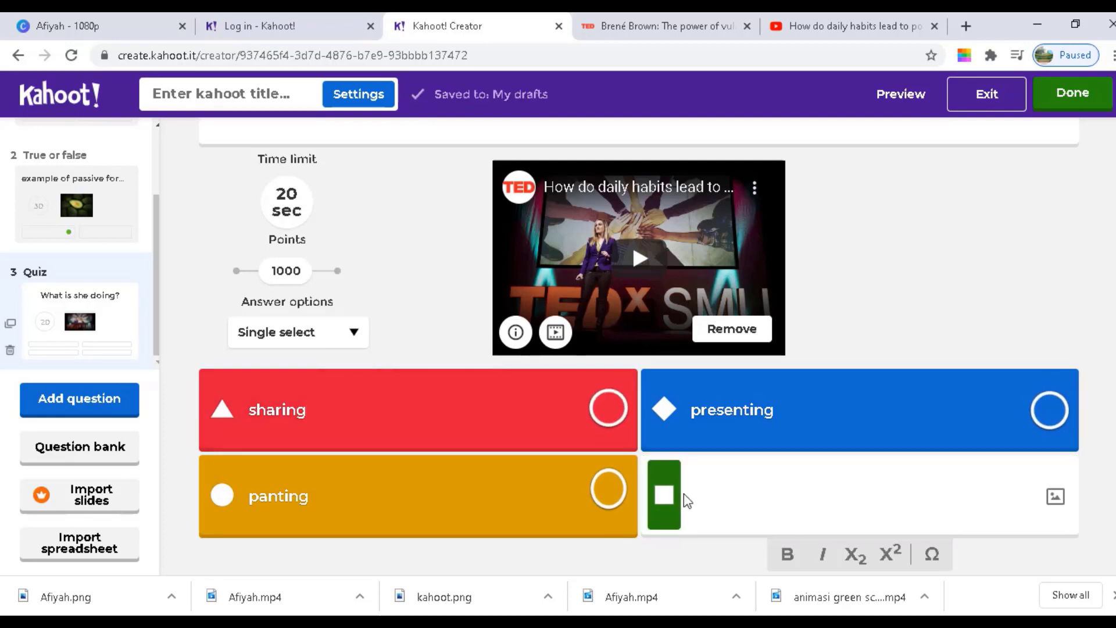
pyautogui.write('writing')
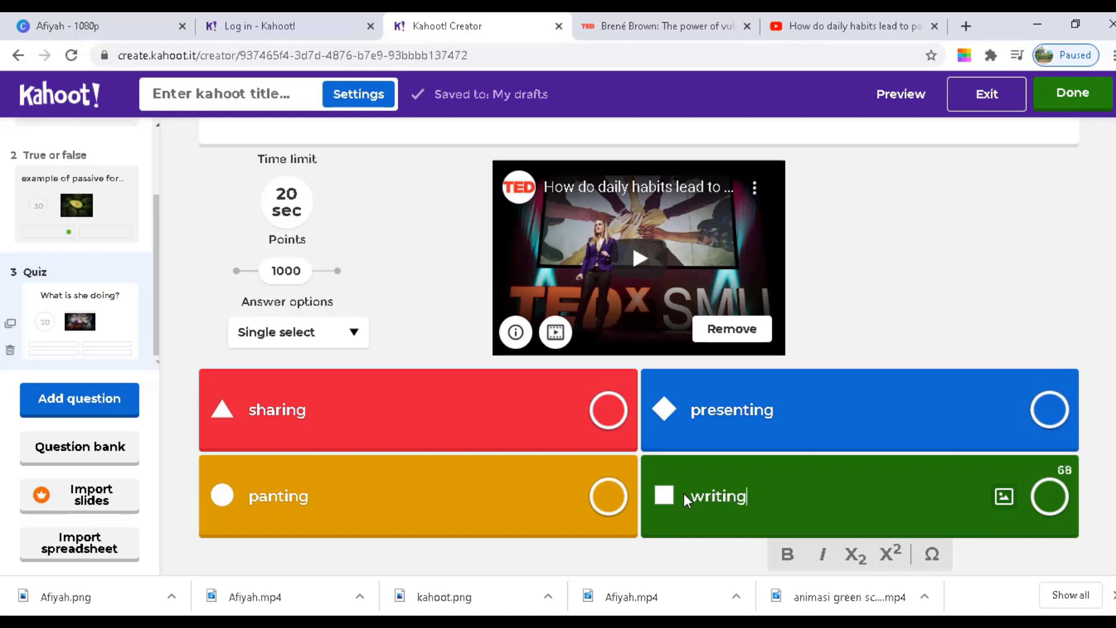
pyautogui.click(775, 415)
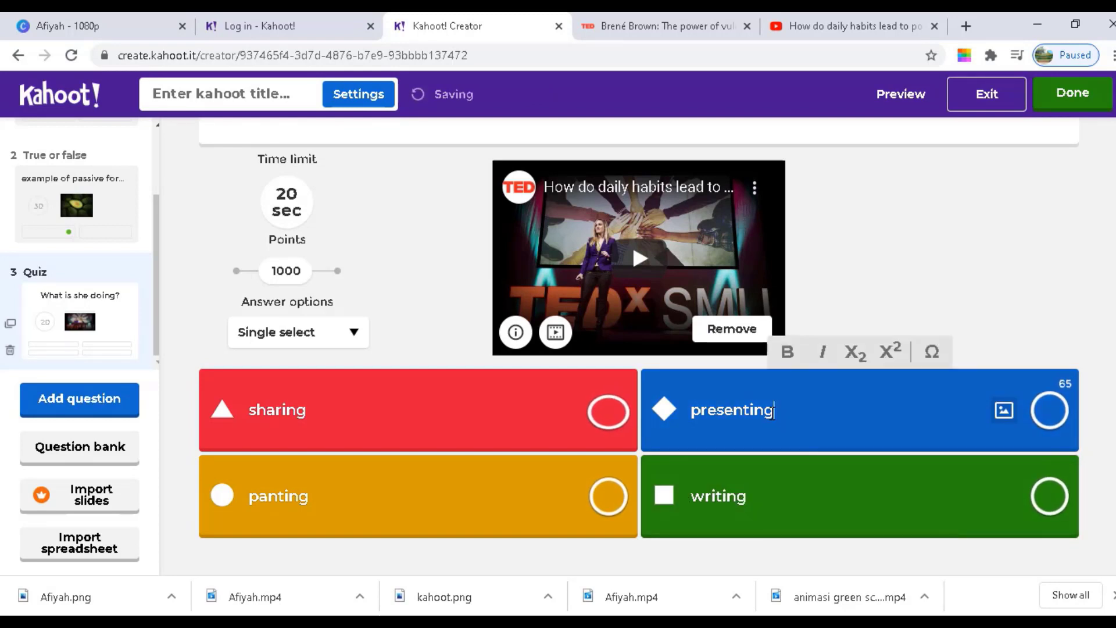
pyautogui.press('BackSpace')
pyautogui.press('BackSpace')
pyautogui.press('BackSpace')
pyautogui.press('BackSpace')
pyautogui.press('BackSpace')
pyautogui.press('BackSpace')
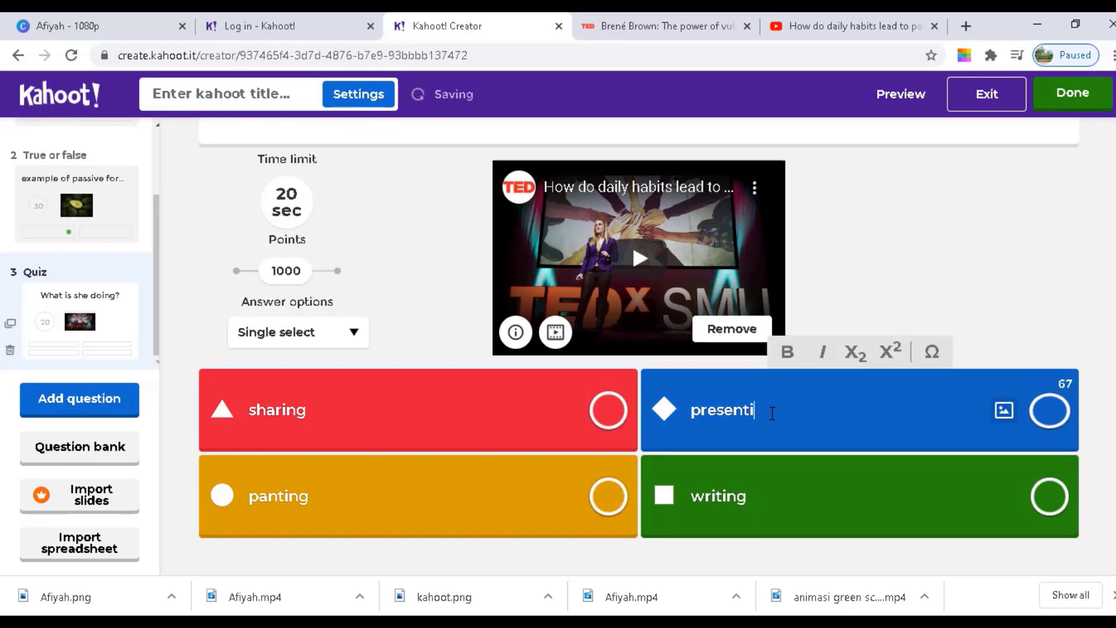
pyautogui.press('BackSpace')
pyautogui.press('BackSpace')
pyautogui.press('BackSpace')
pyautogui.press('BackSpace')
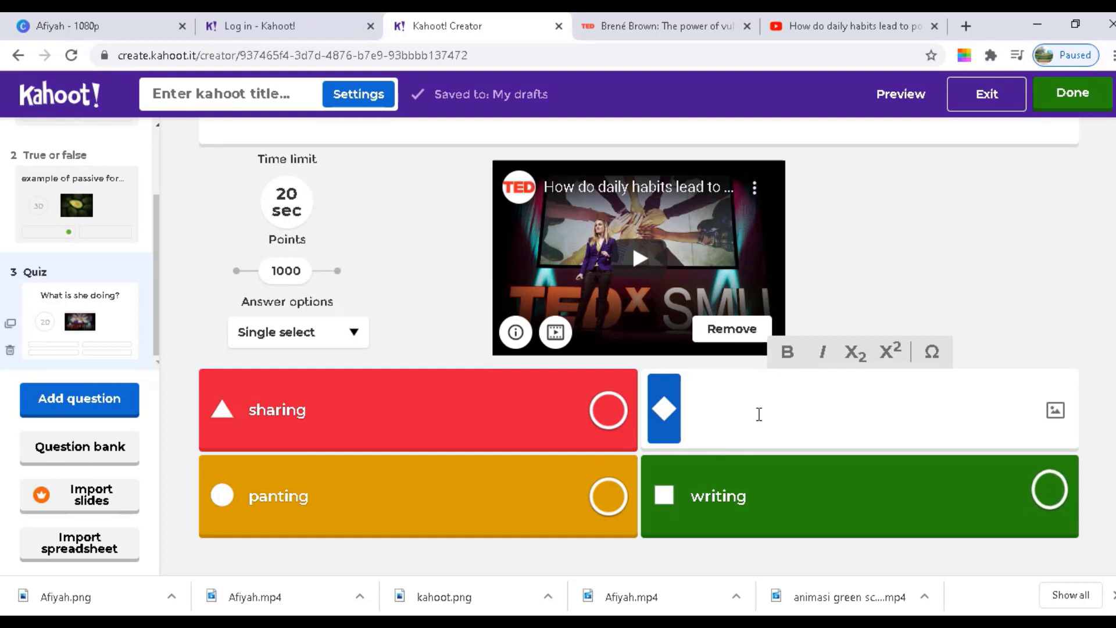
pyautogui.write('cooking')
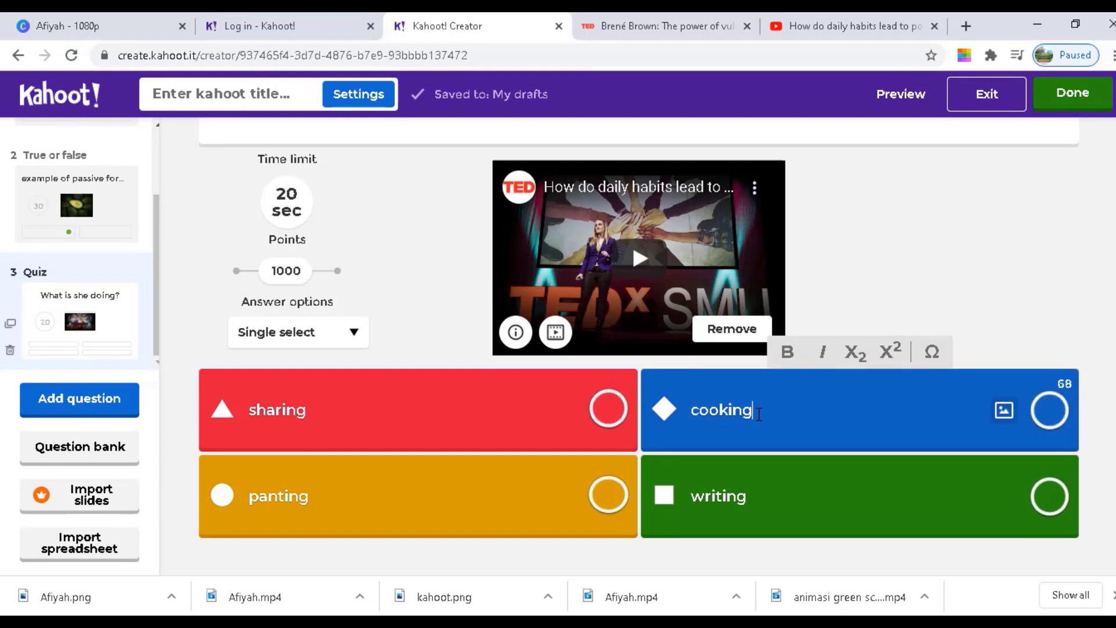
# Mark sharing as the correct answer and set a 30-second time limit
pyautogui.click(602, 414)
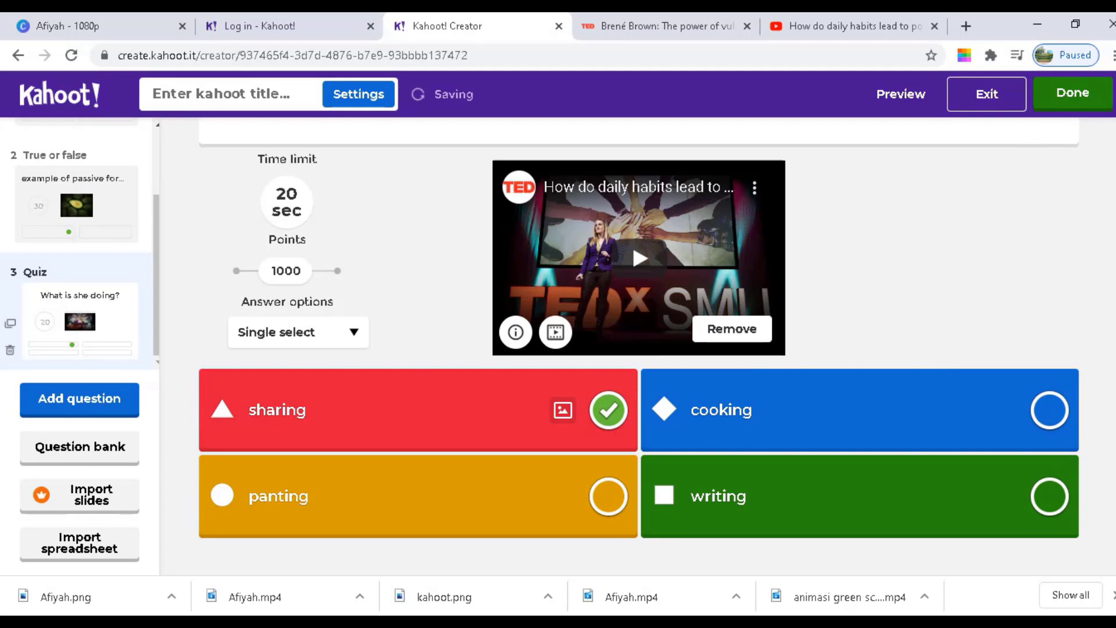
pyautogui.scroll(2, 1072, 291)
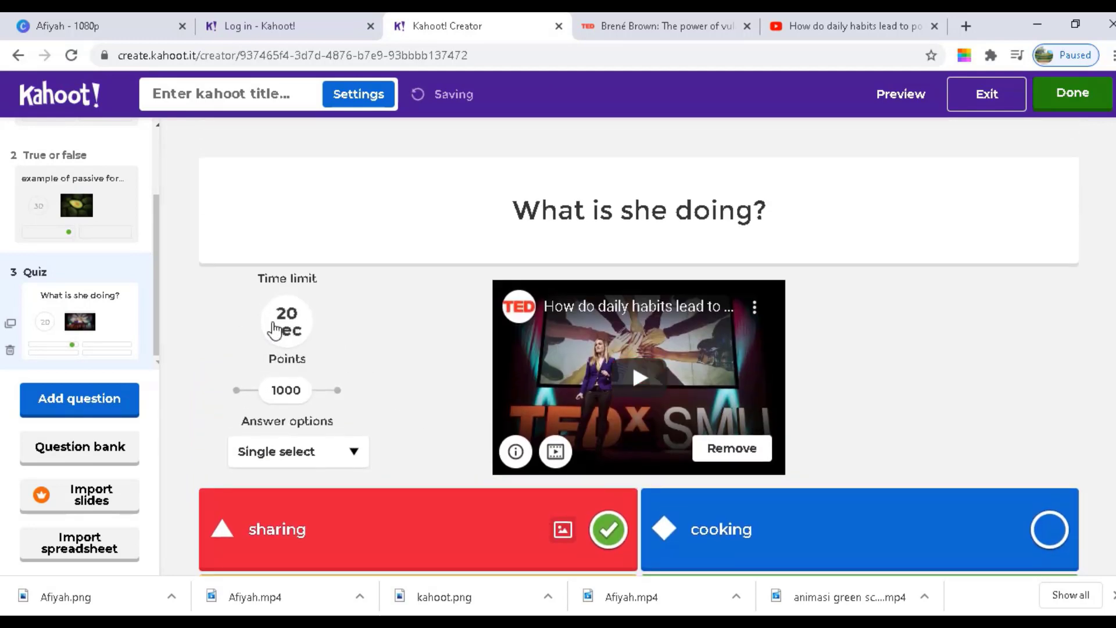
pyautogui.click(275, 329)
pyautogui.click(330, 367)
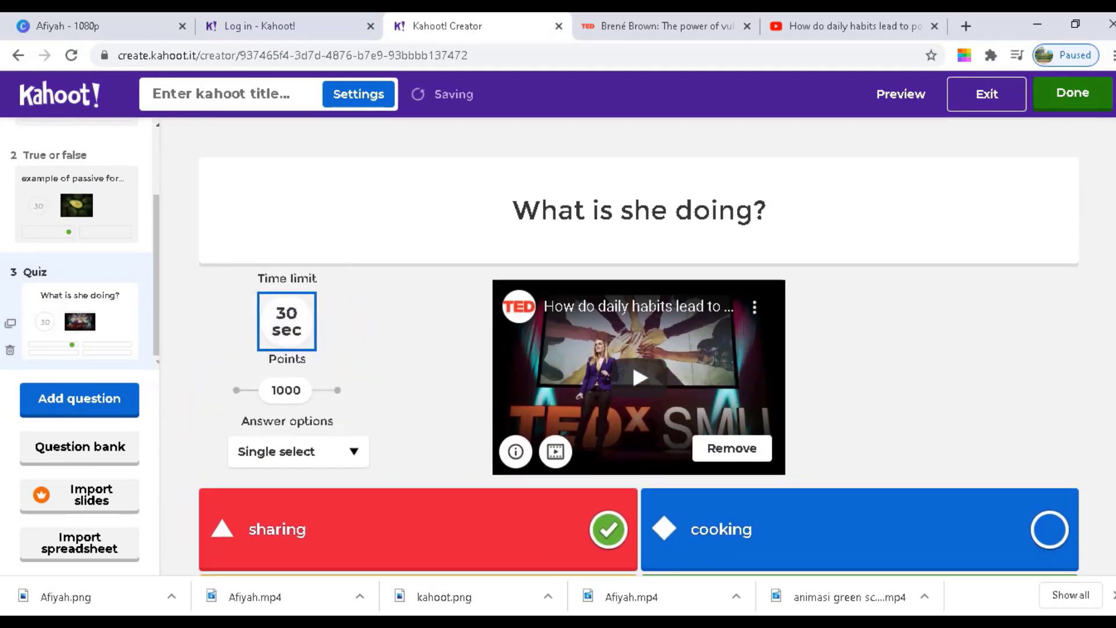
# Finish the quiz, give it the title 'tutorial kahoot', and continue
pyautogui.click(1074, 96)
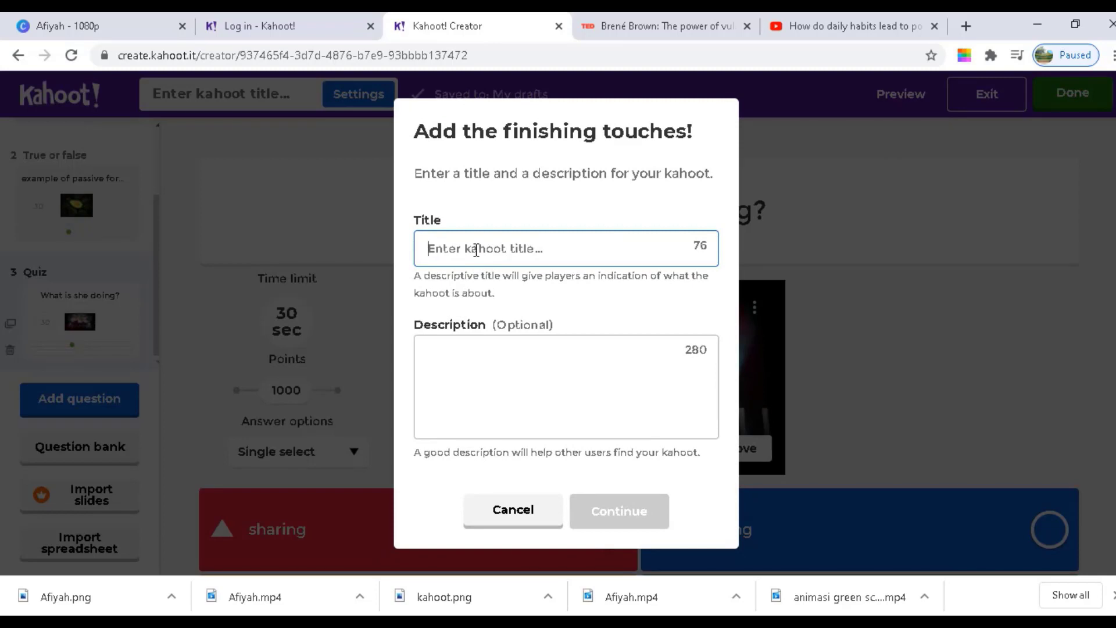
pyautogui.write('tutorial kahoot')
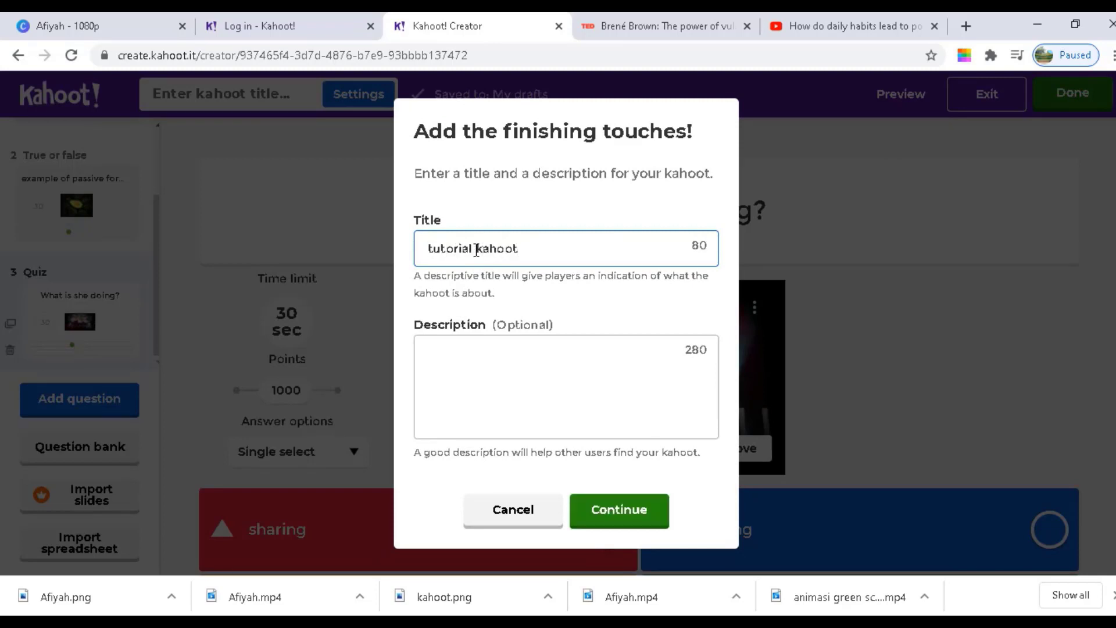
pyautogui.click(588, 512)
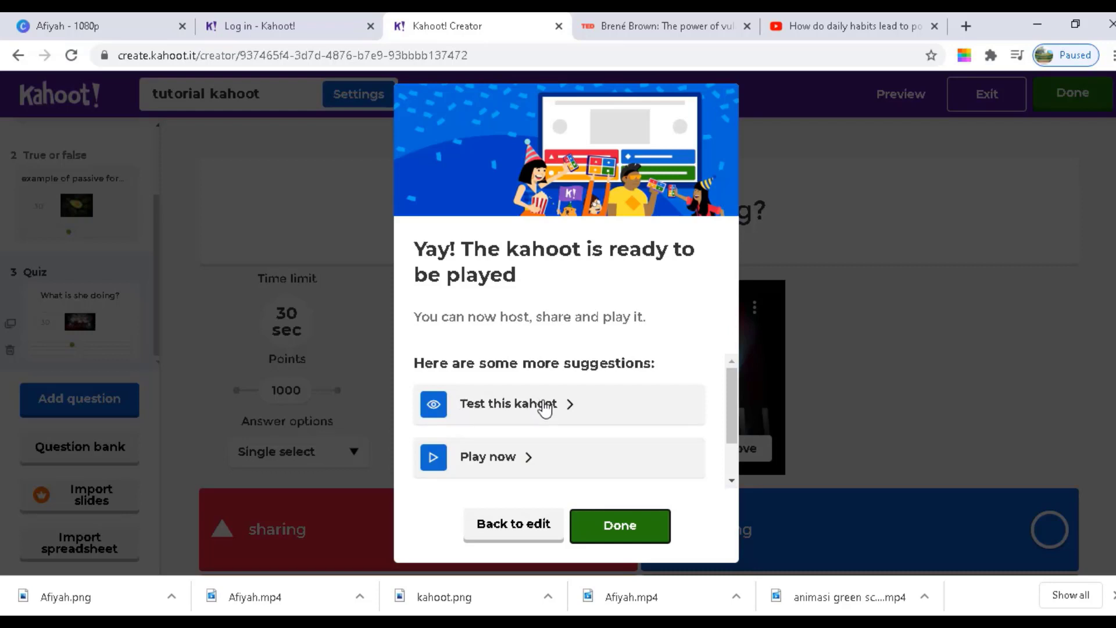
# Launch a Classic-mode test run of the kahoot and turn the speaker volume down
pyautogui.click(436, 409)
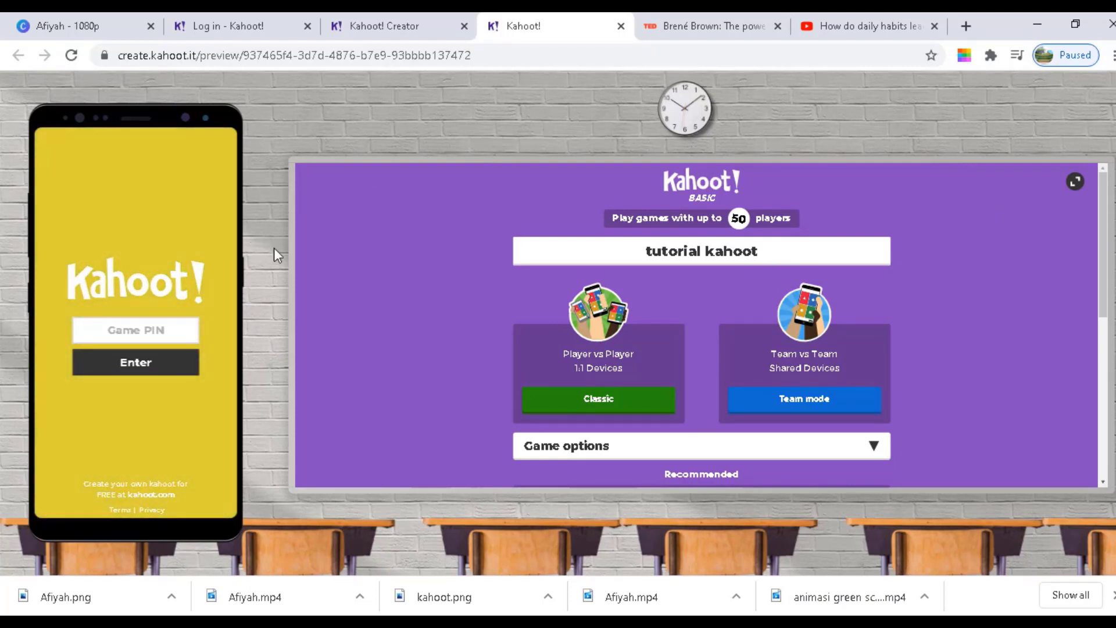
pyautogui.click(621, 411)
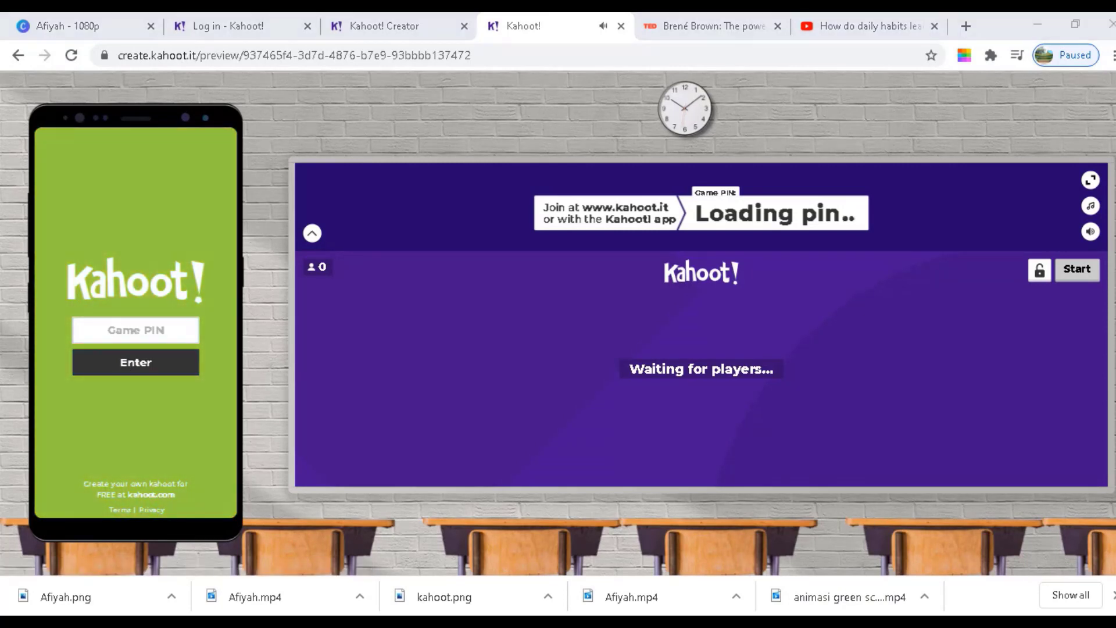
pyautogui.click(1012, 610)
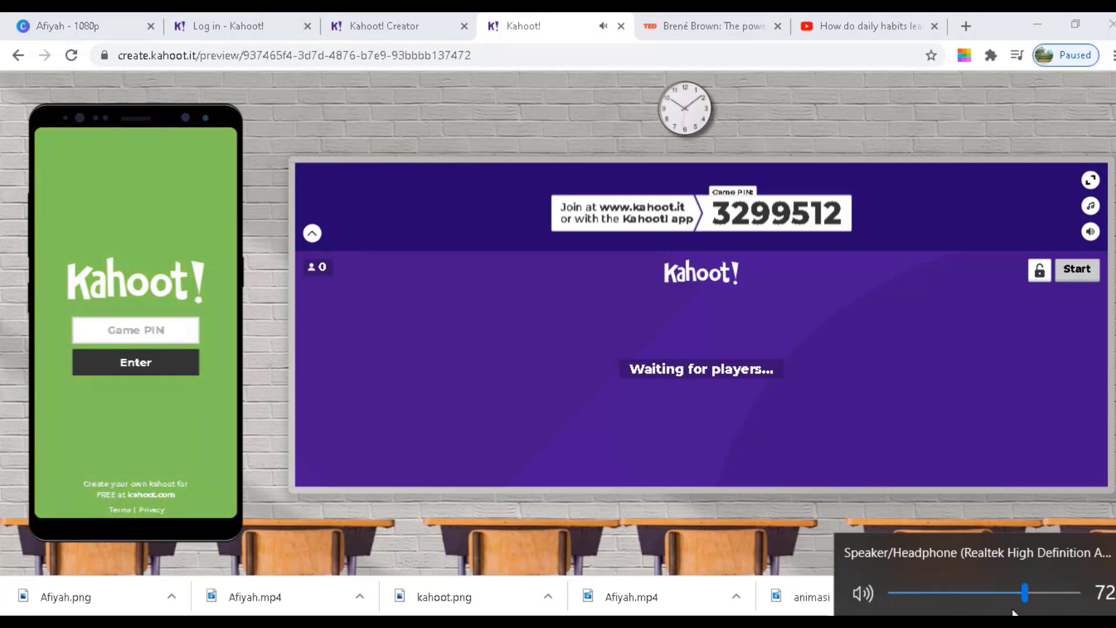
pyautogui.moveTo(1024, 592); pyautogui.dragTo(986, 592)
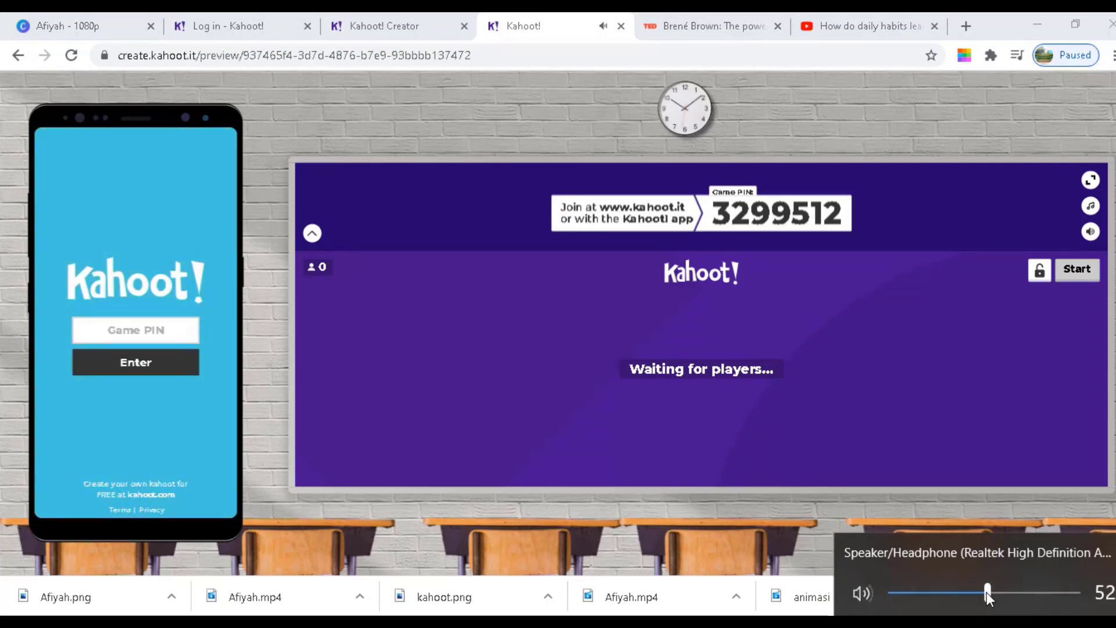
# Join the preview game on the phone with PIN 3299512 and nickname 'tutotrial test'
pyautogui.click(136, 336)
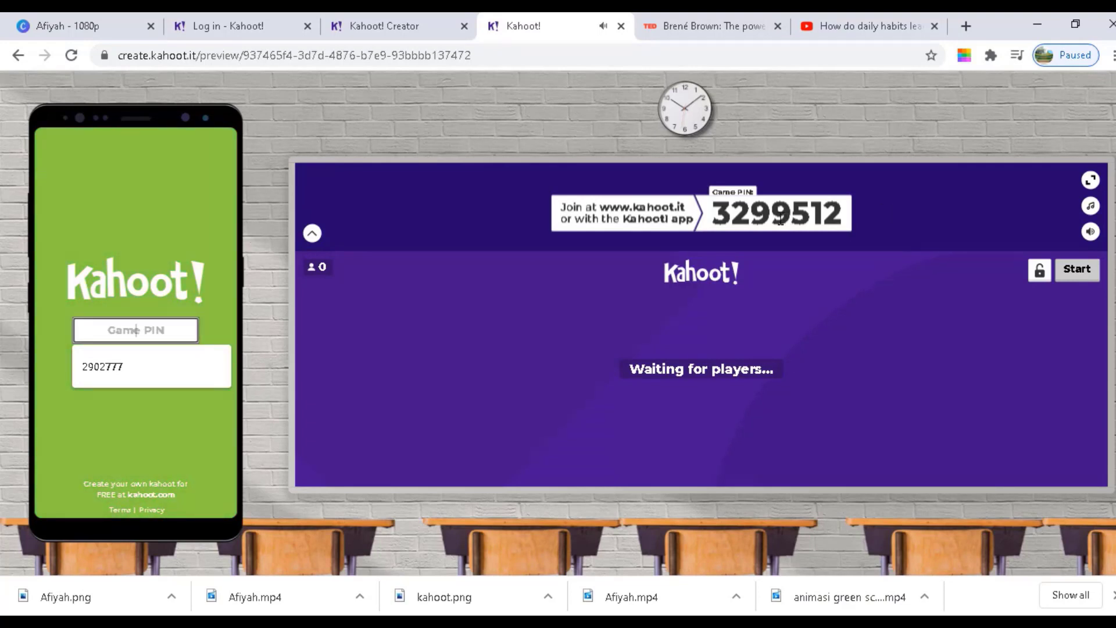
pyautogui.write('3')
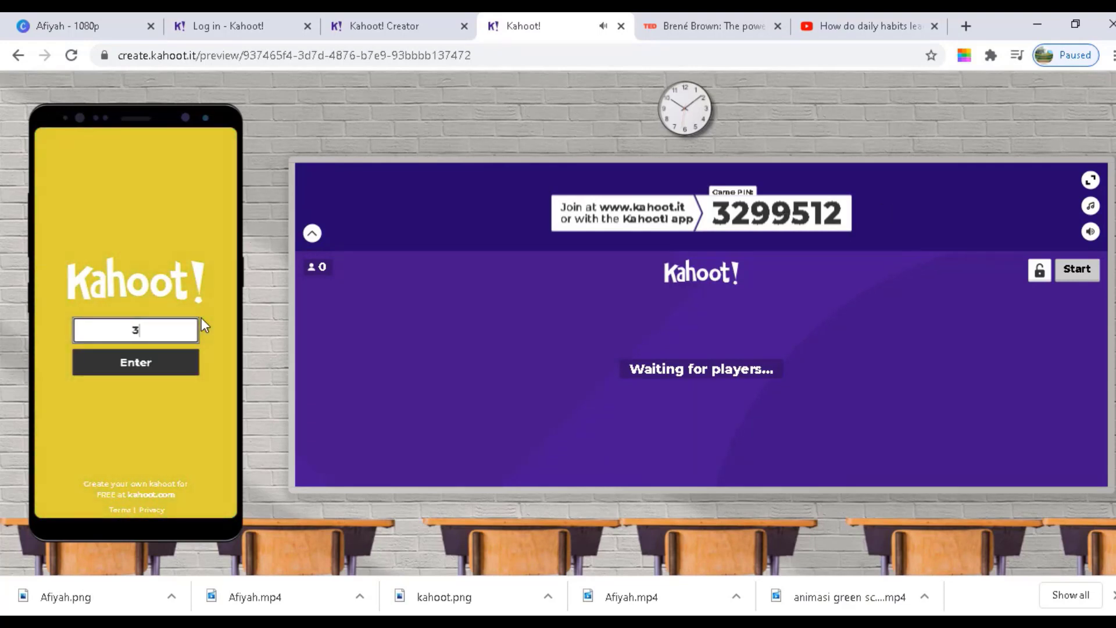
pyautogui.write('299')
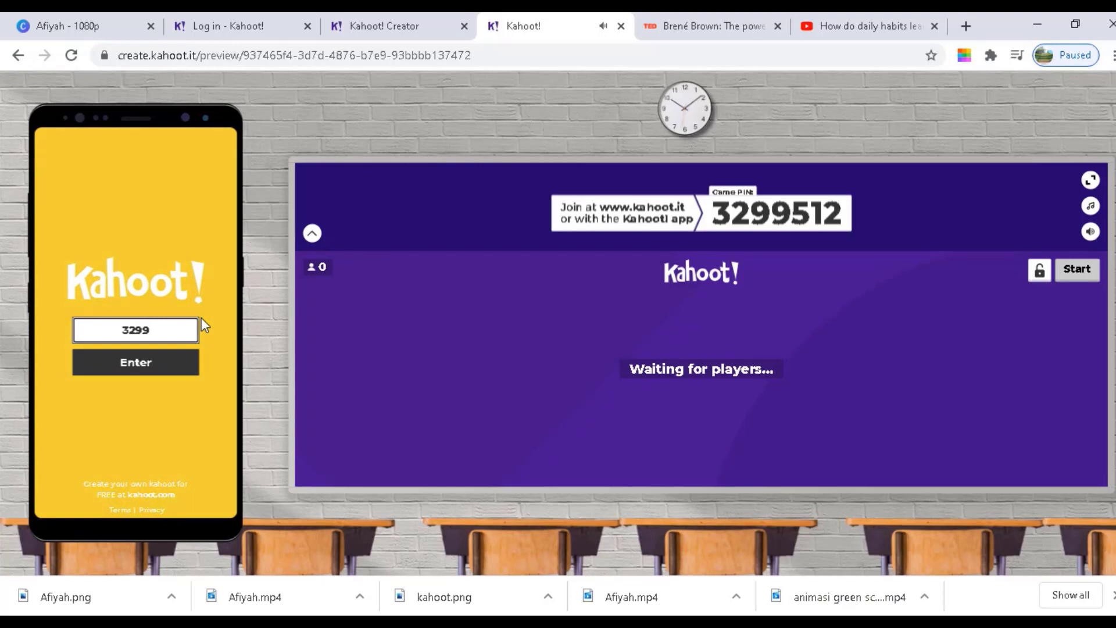
pyautogui.write('512')
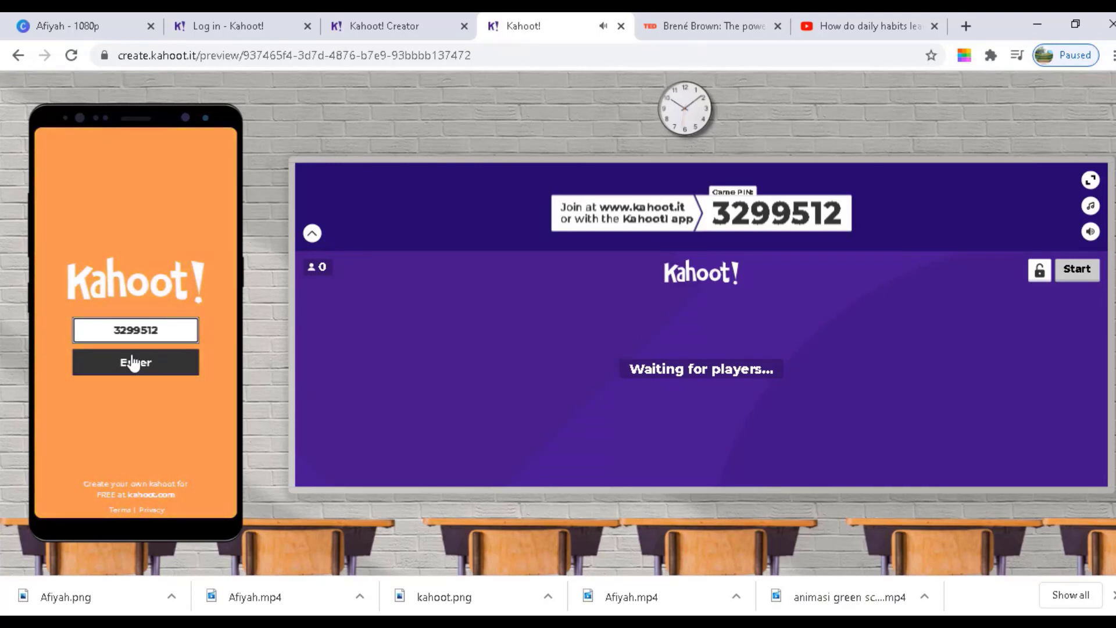
pyautogui.click(133, 363)
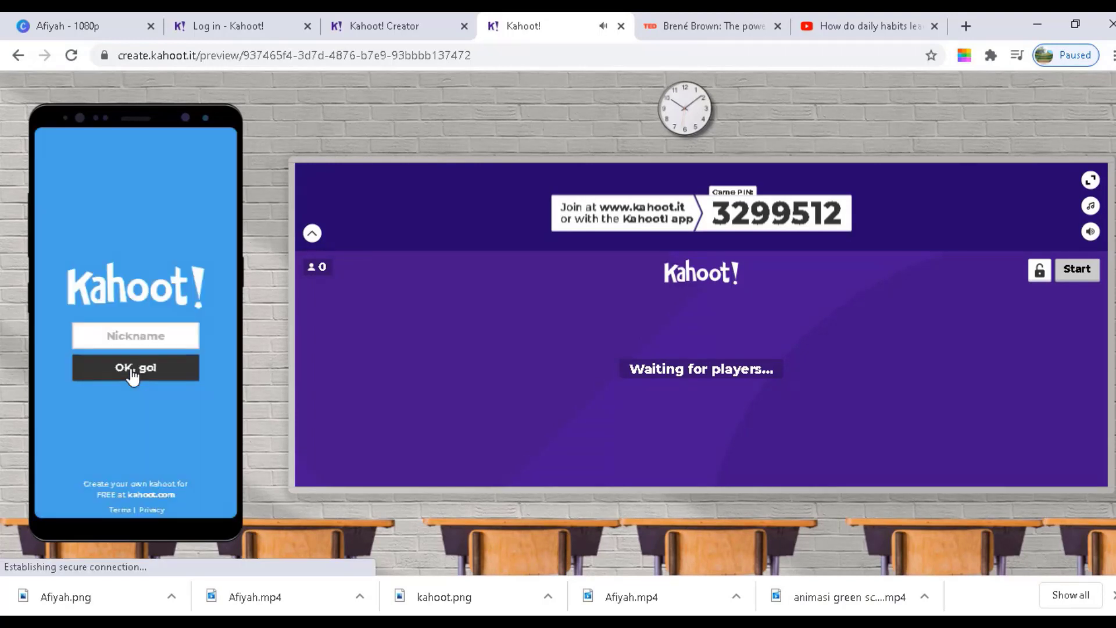
pyautogui.click(137, 337)
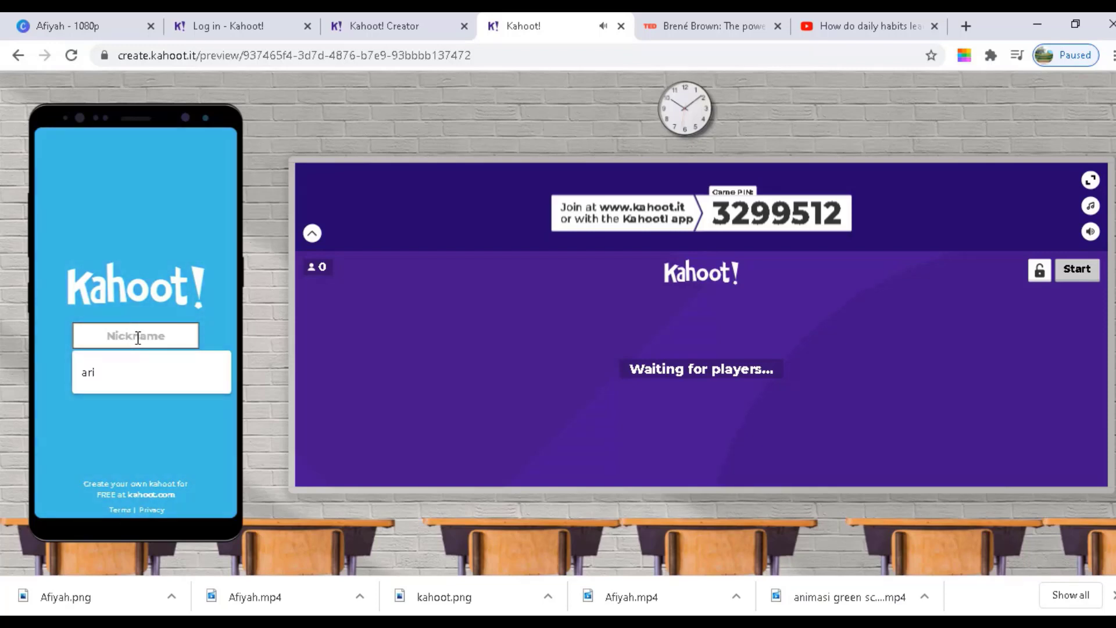
pyautogui.write('tut')
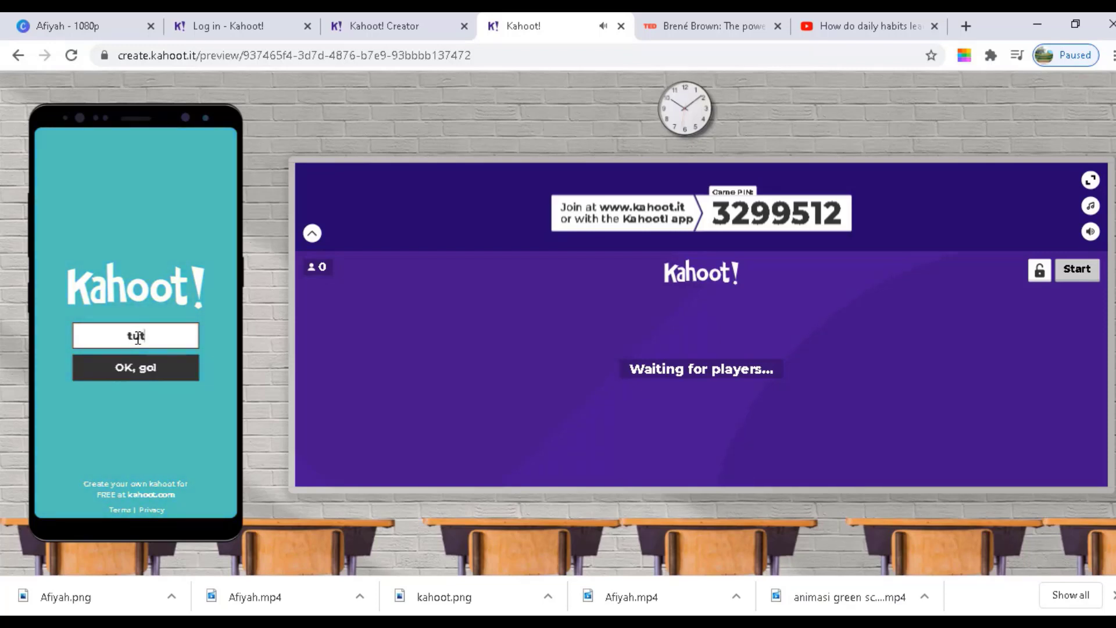
pyautogui.write('otrial test')
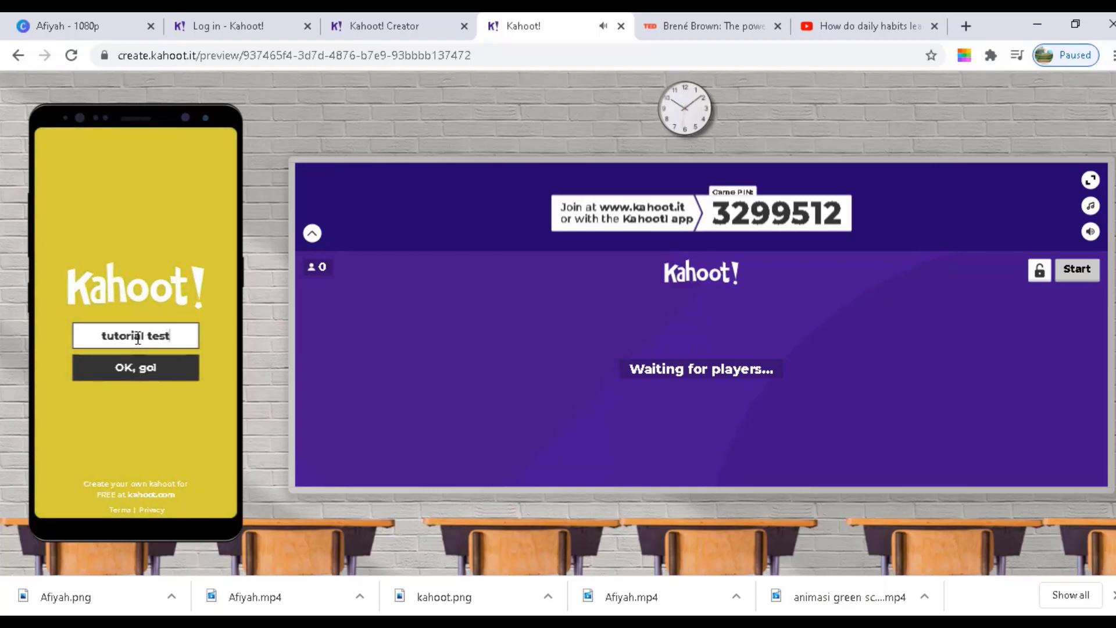
pyautogui.click(152, 379)
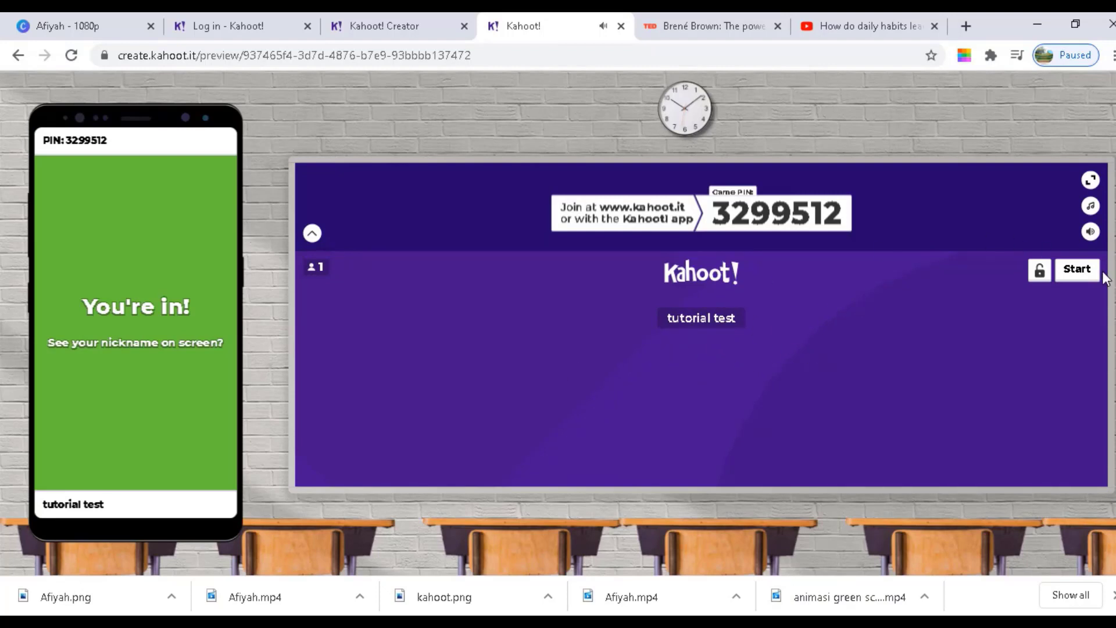
# Start the game and play the video attached to question 1
pyautogui.click(1077, 268)
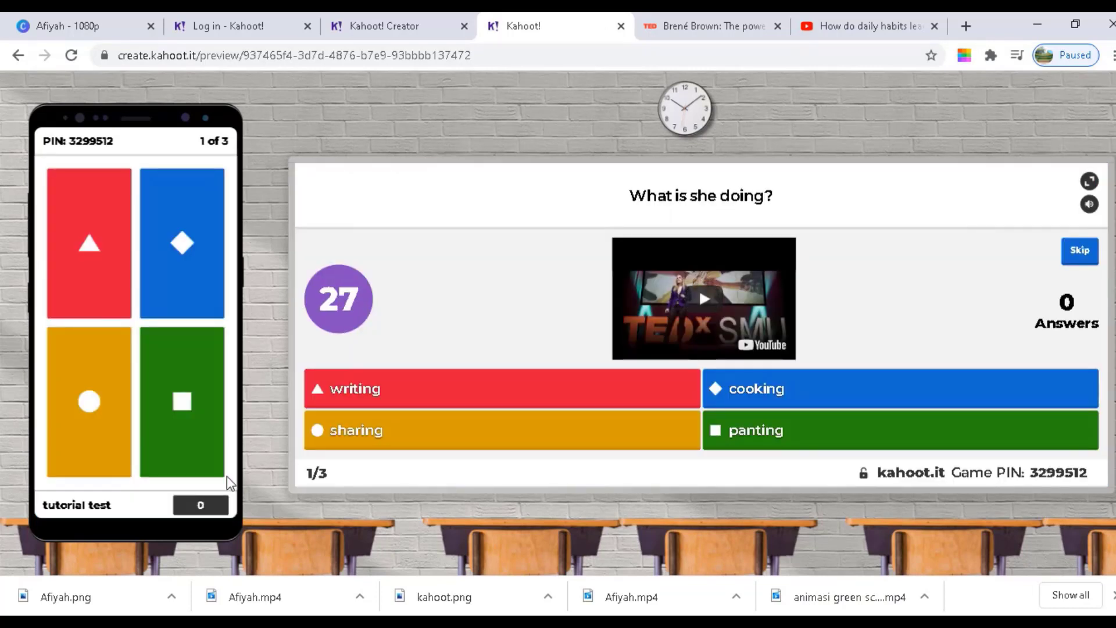
pyautogui.click(690, 300)
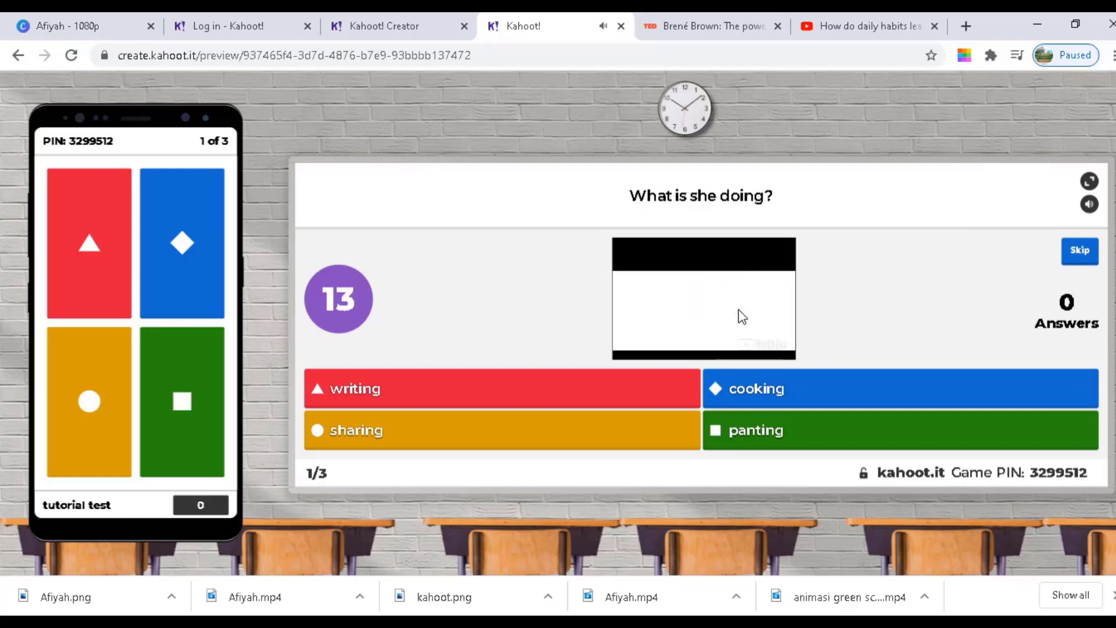
pyautogui.click(738, 310)
pyautogui.click(738, 310)
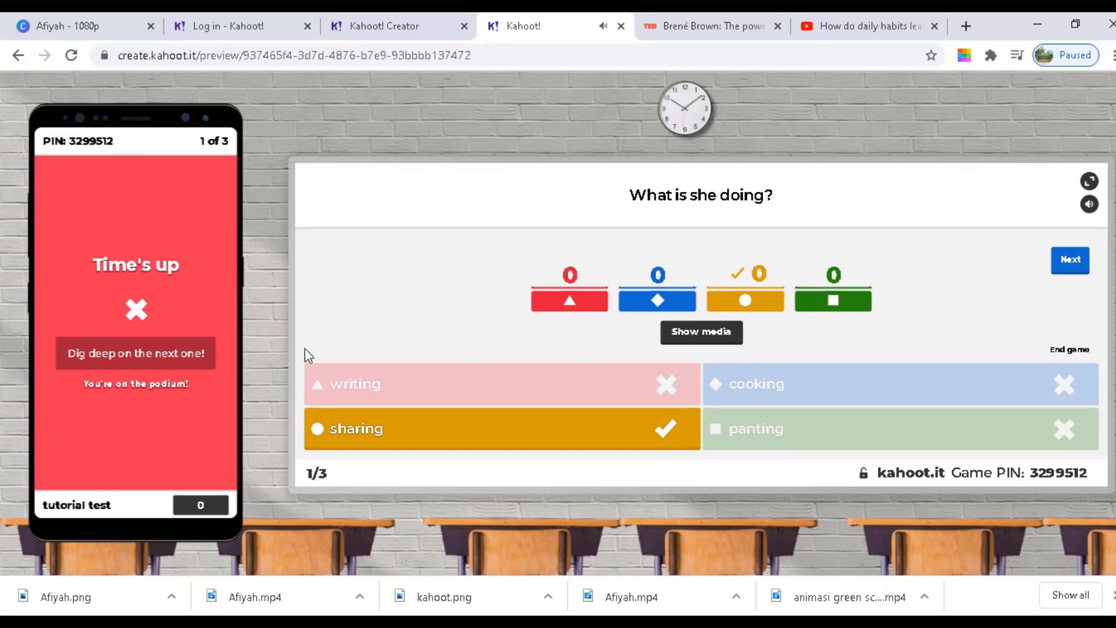
# Advance to question 2, answer 'is being created' on the phone, and show the scoreboard
pyautogui.click(1075, 262)
pyautogui.click(1076, 261)
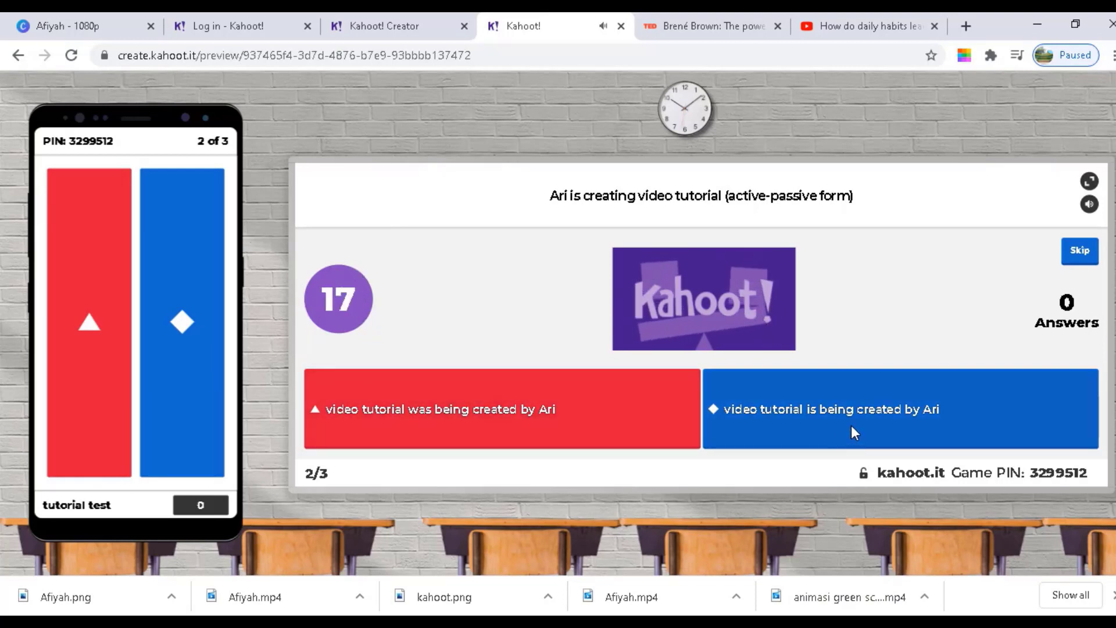
pyautogui.click(185, 363)
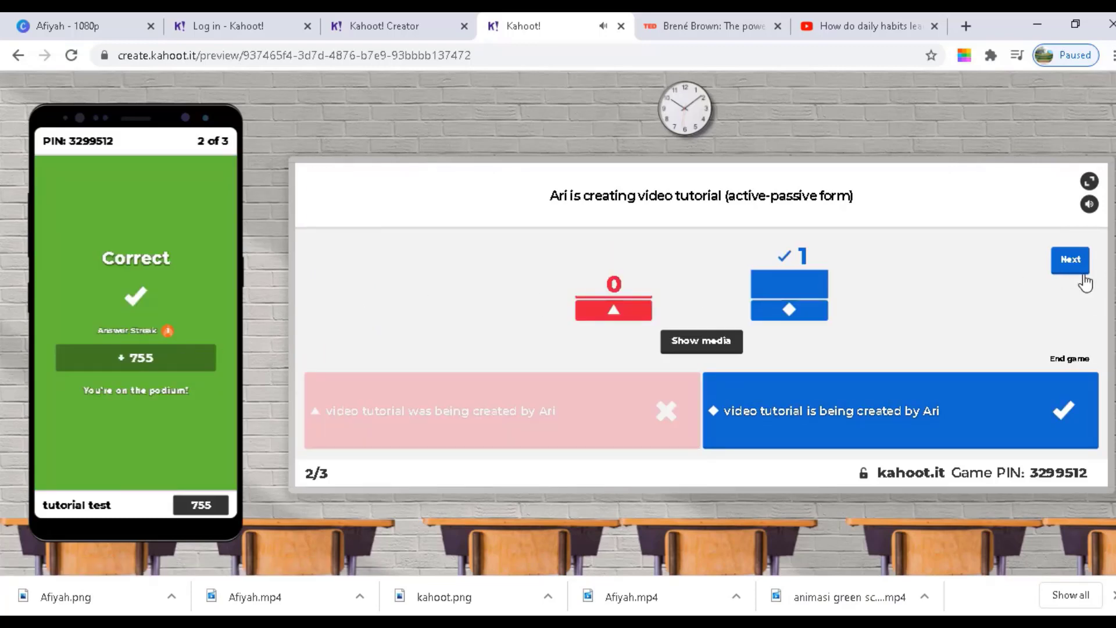
pyautogui.click(1069, 263)
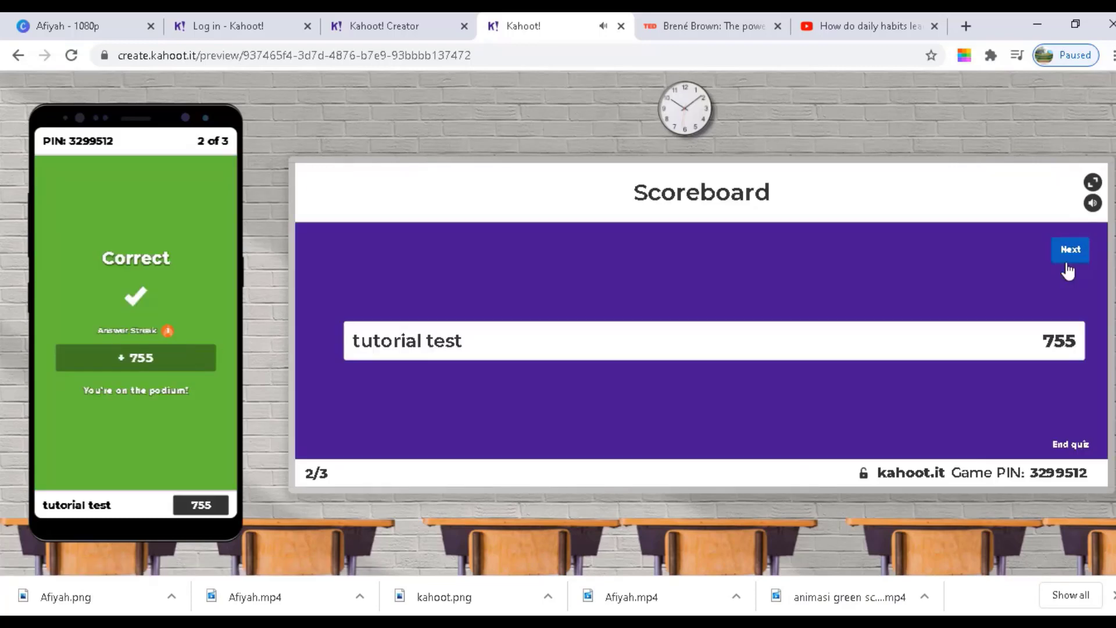
# Answer question 3 with True on the phone and advance past its results to the podium
pyautogui.click(1069, 256)
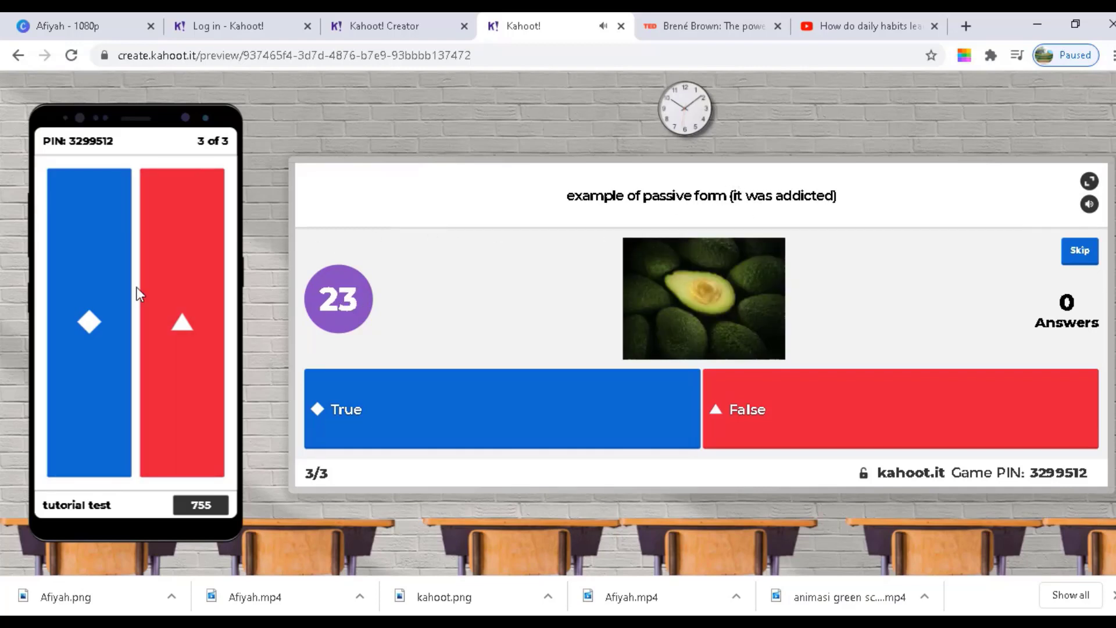
pyautogui.click(114, 314)
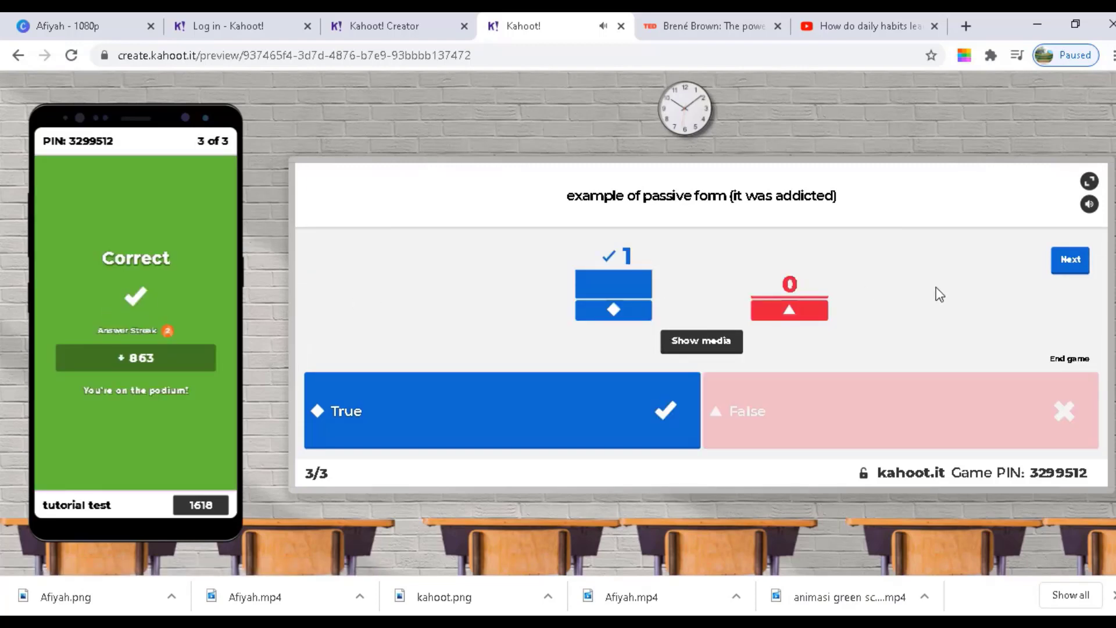
pyautogui.click(1077, 268)
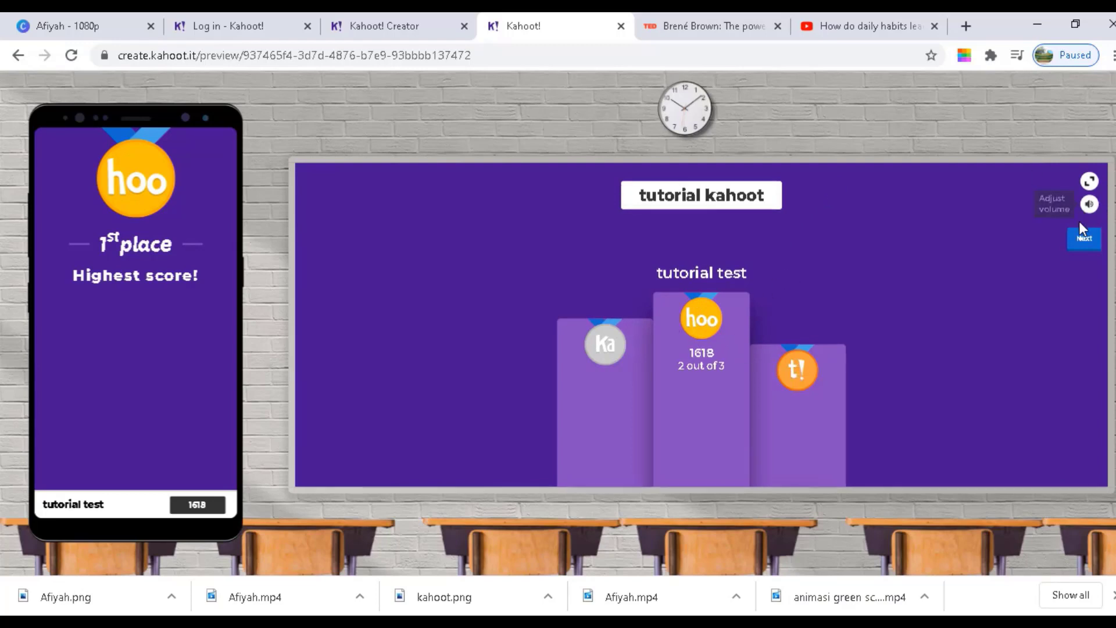
# Open the game summary showing 66% correct and display its player feedback section
pyautogui.click(1083, 244)
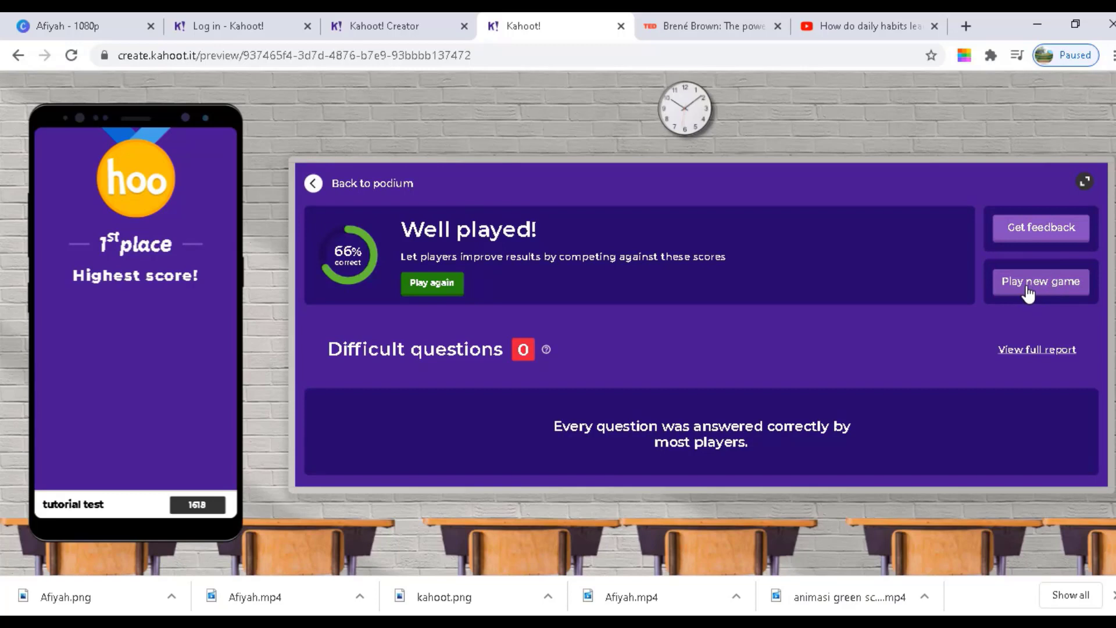
pyautogui.click(1026, 234)
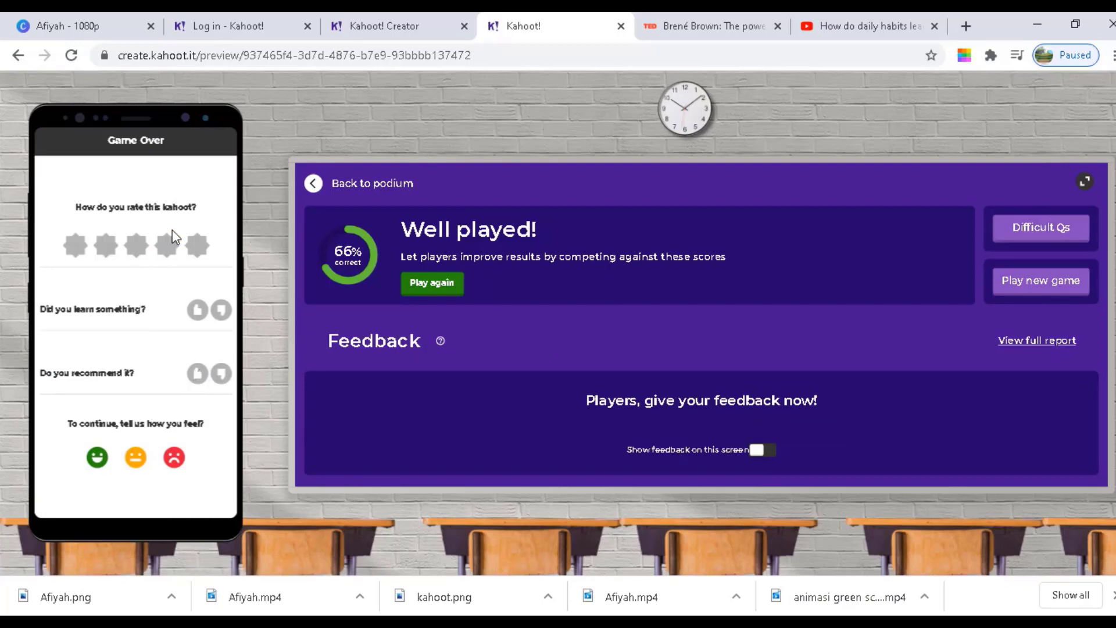
pyautogui.click(193, 248)
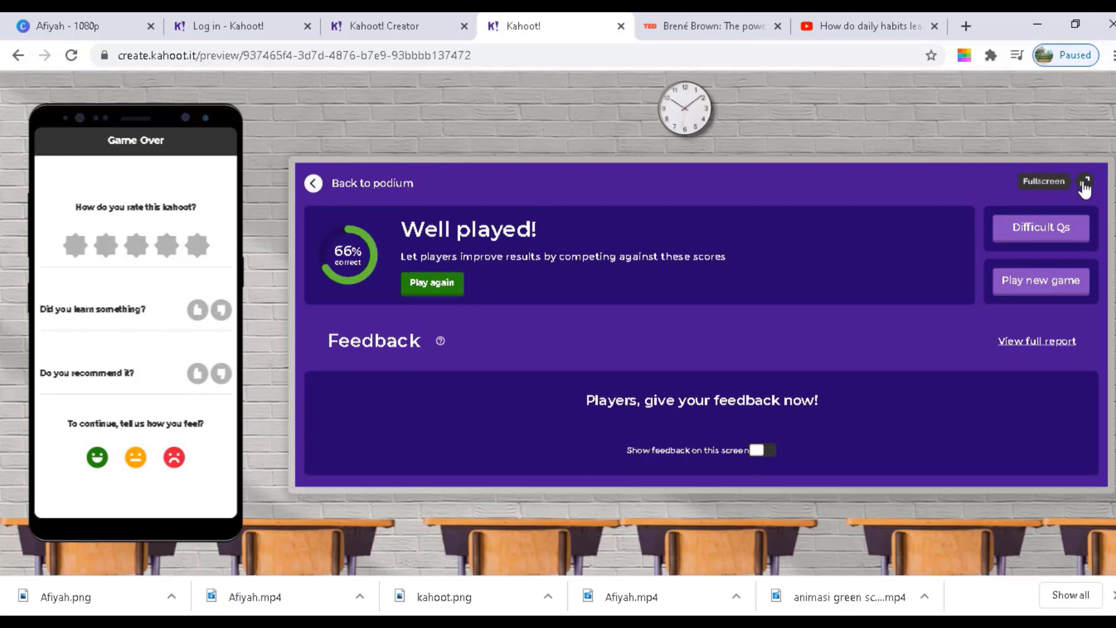
# Go back to the Creator tab and click Done to reach My Kahoots
pyautogui.click(379, 28)
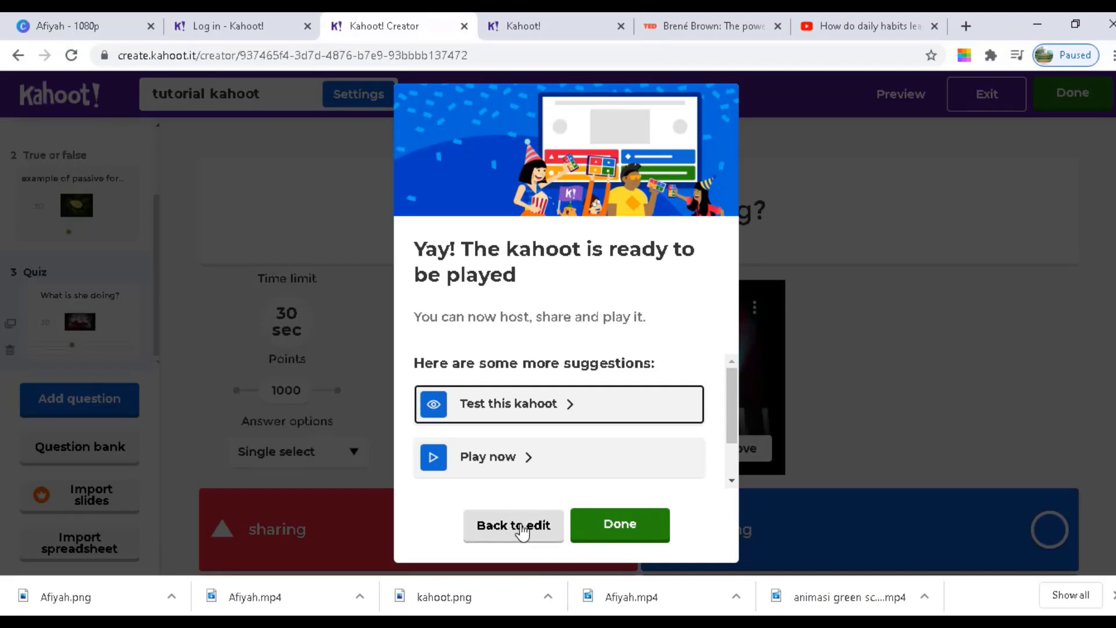
pyautogui.click(630, 535)
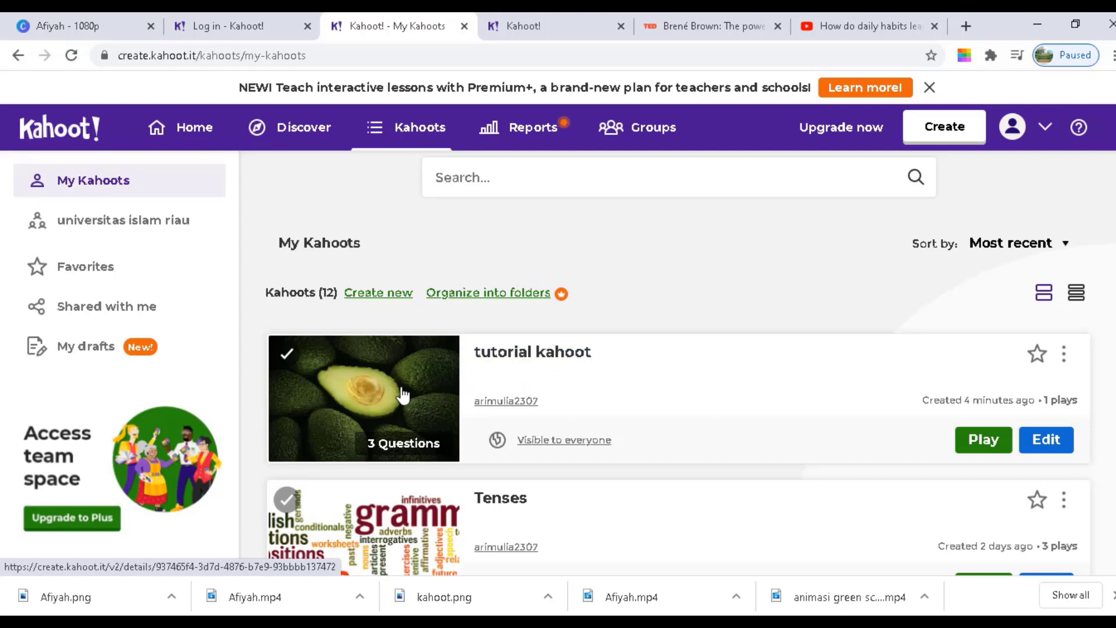
# Choose Assign from tutorial kahoot's play options to open the challenge settings
pyautogui.click(983, 442)
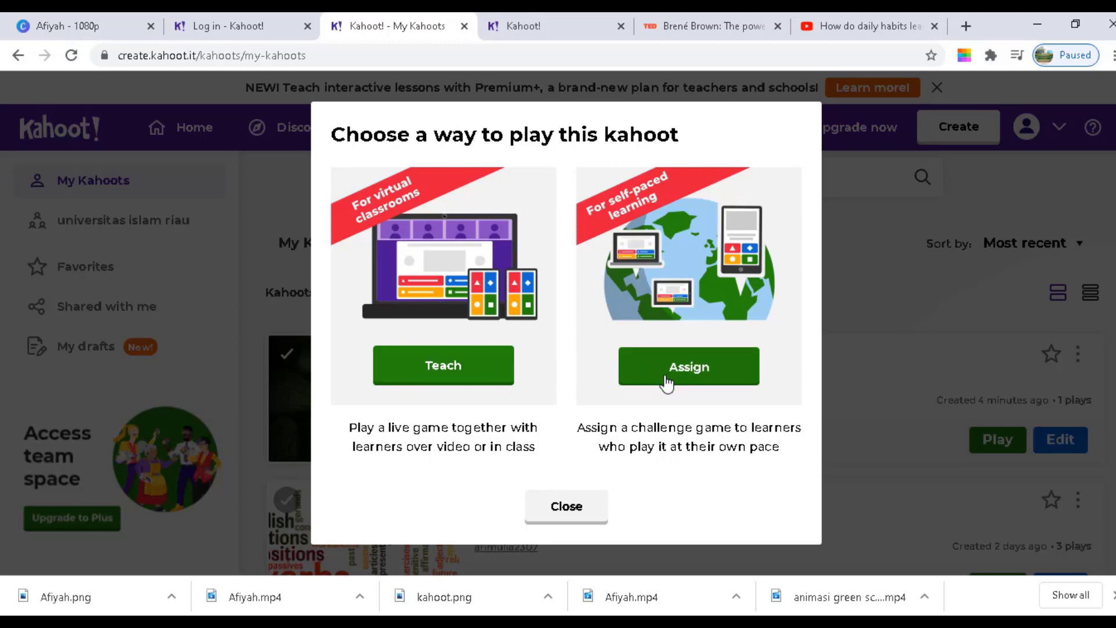
pyautogui.click(701, 369)
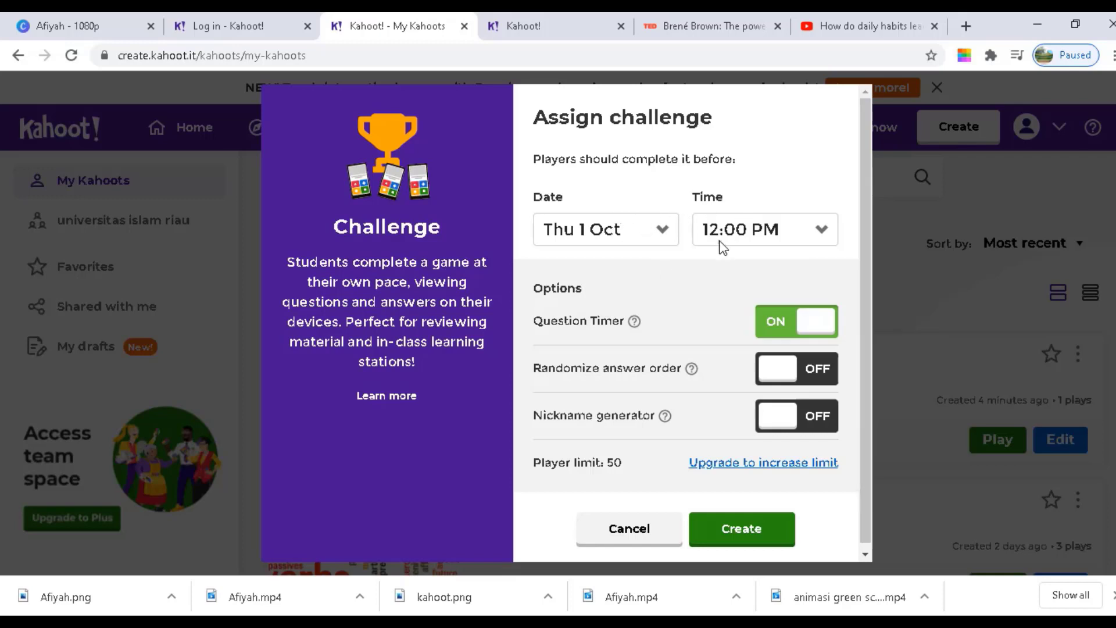
# Cancel the challenge assignment and choose to host tutorial kahoot live with Teach
pyautogui.click(636, 530)
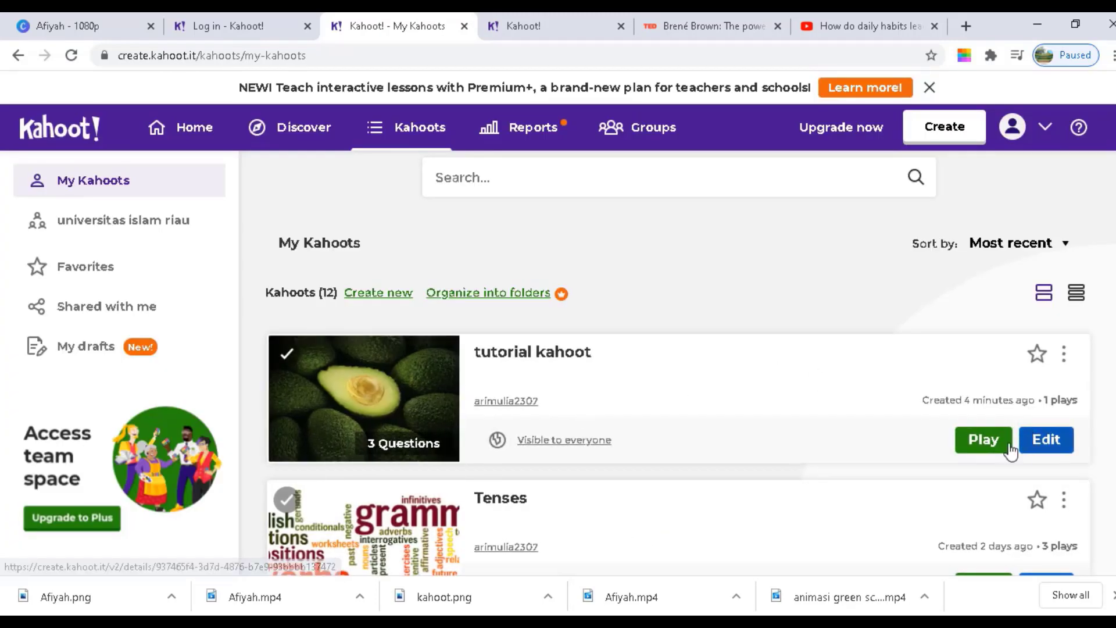
pyautogui.click(971, 449)
pyautogui.click(432, 378)
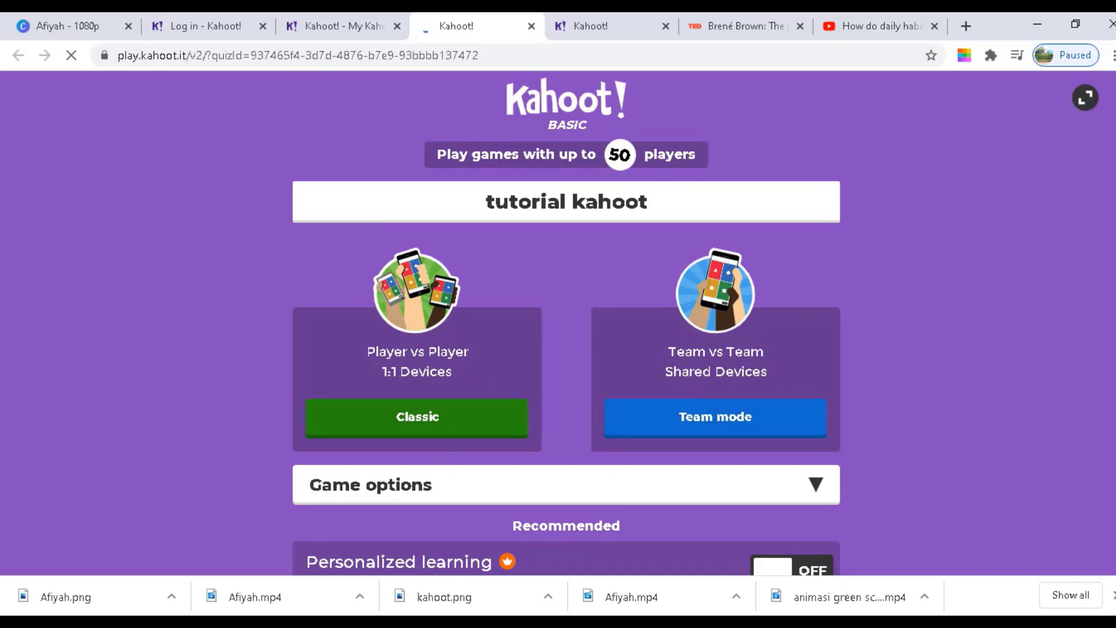
# Start a player-vs-player Classic game lobby for tutorial kahoot
pyautogui.scroll(-1, 683, 384)
pyautogui.scroll(1, 565, 319)
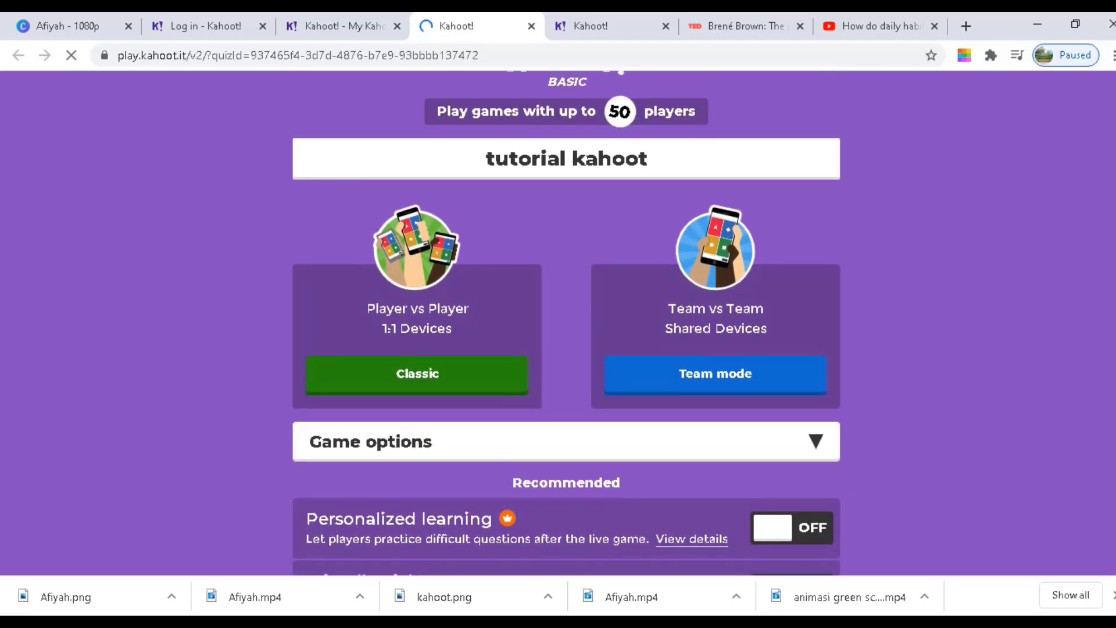
pyautogui.scroll(-1, 566, 323)
pyautogui.scroll(1, 566, 323)
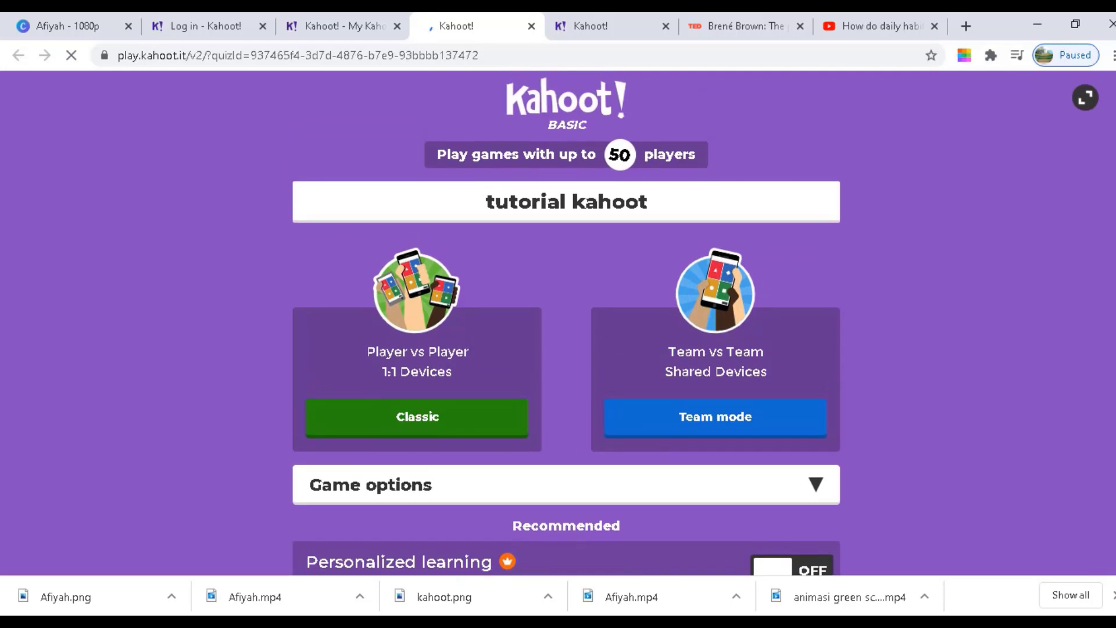
pyautogui.scroll(-1, 528, 235)
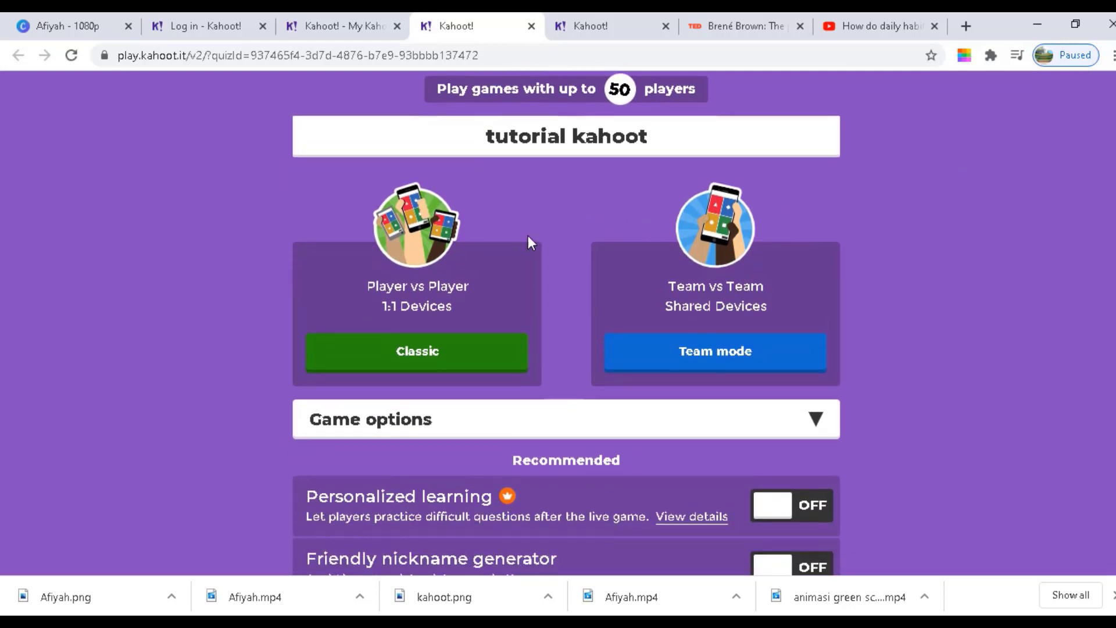
pyautogui.click(419, 355)
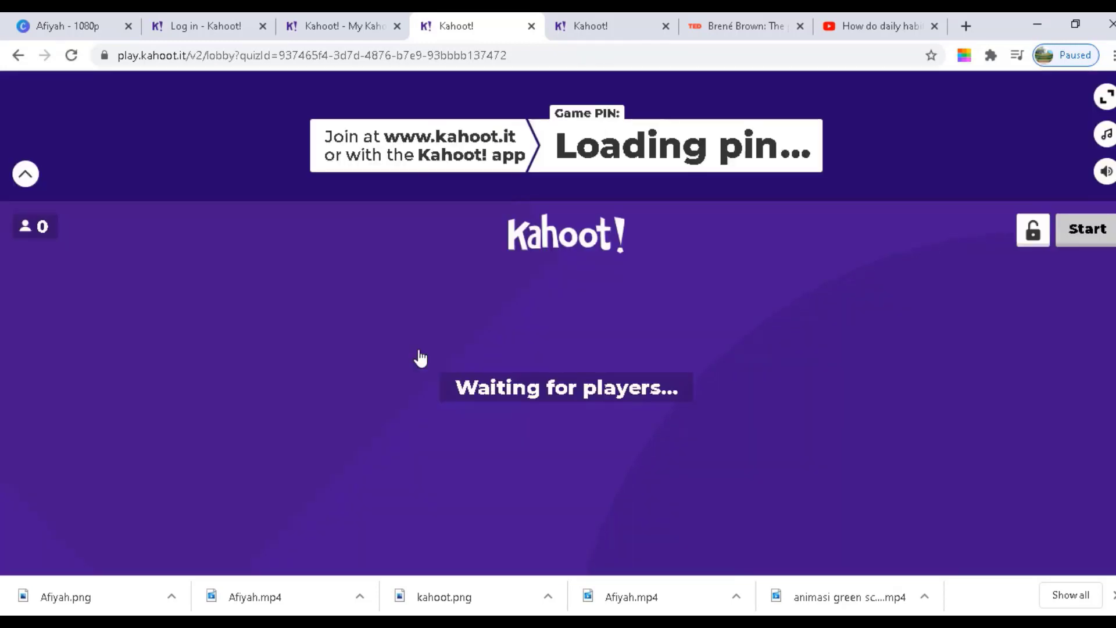